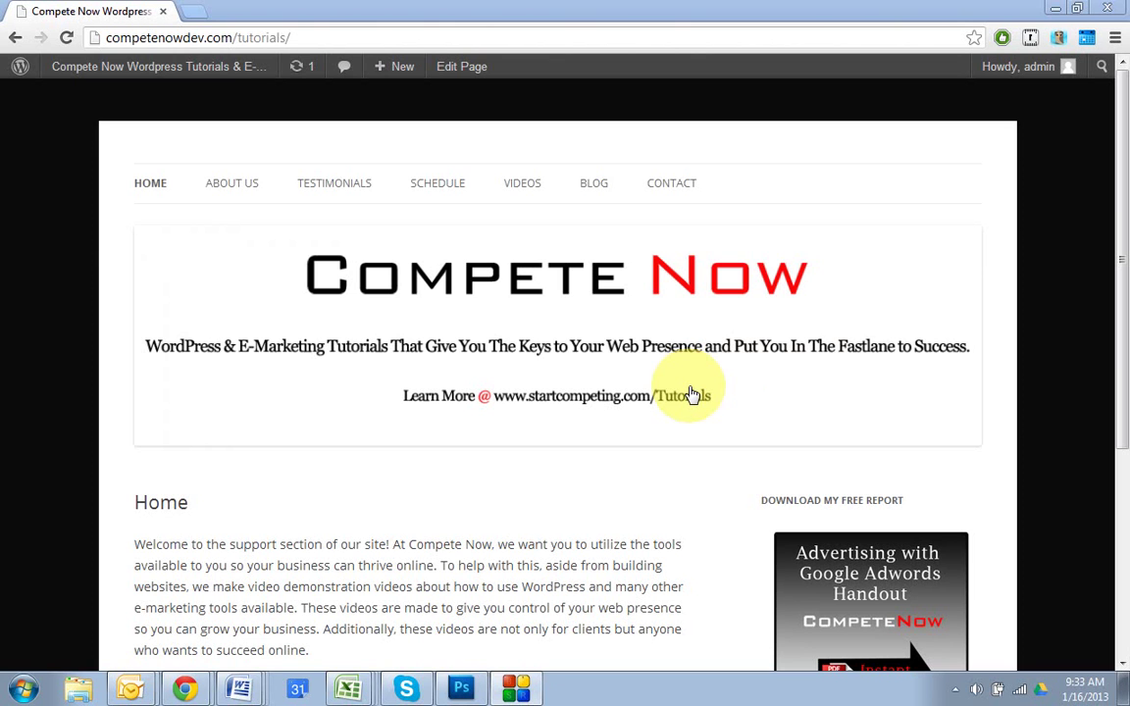
Open the site's dashboard and search the plugin directory for TablePress
mouse_move(147, 71)
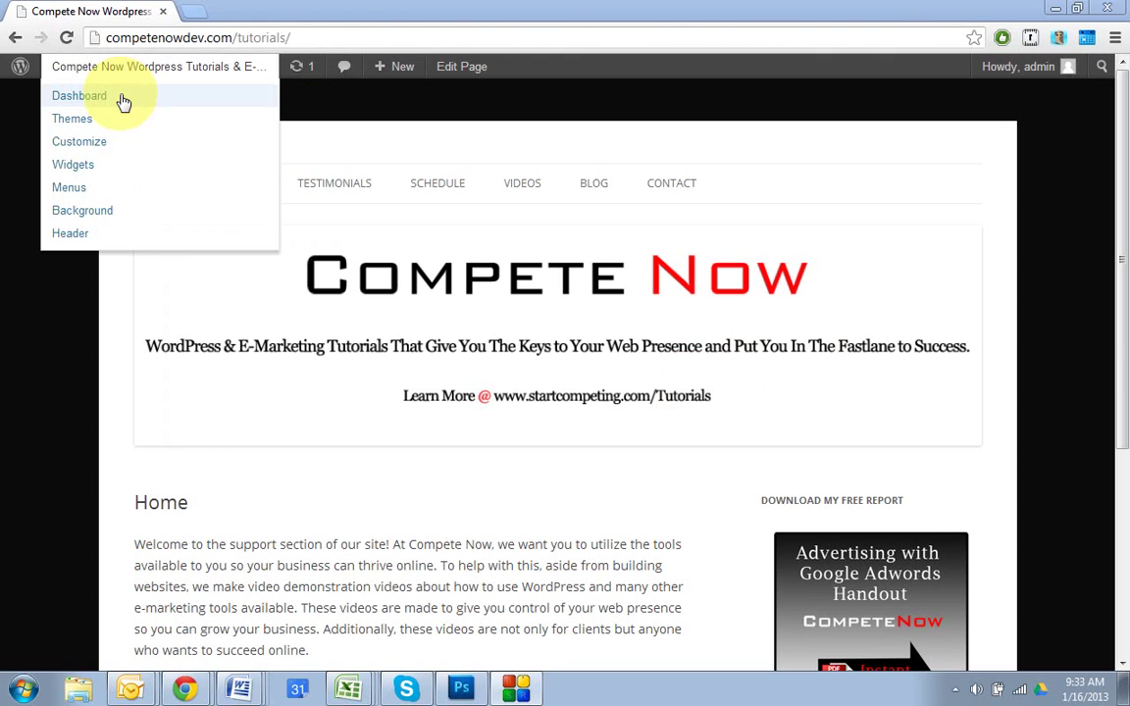
left_click(124, 102)
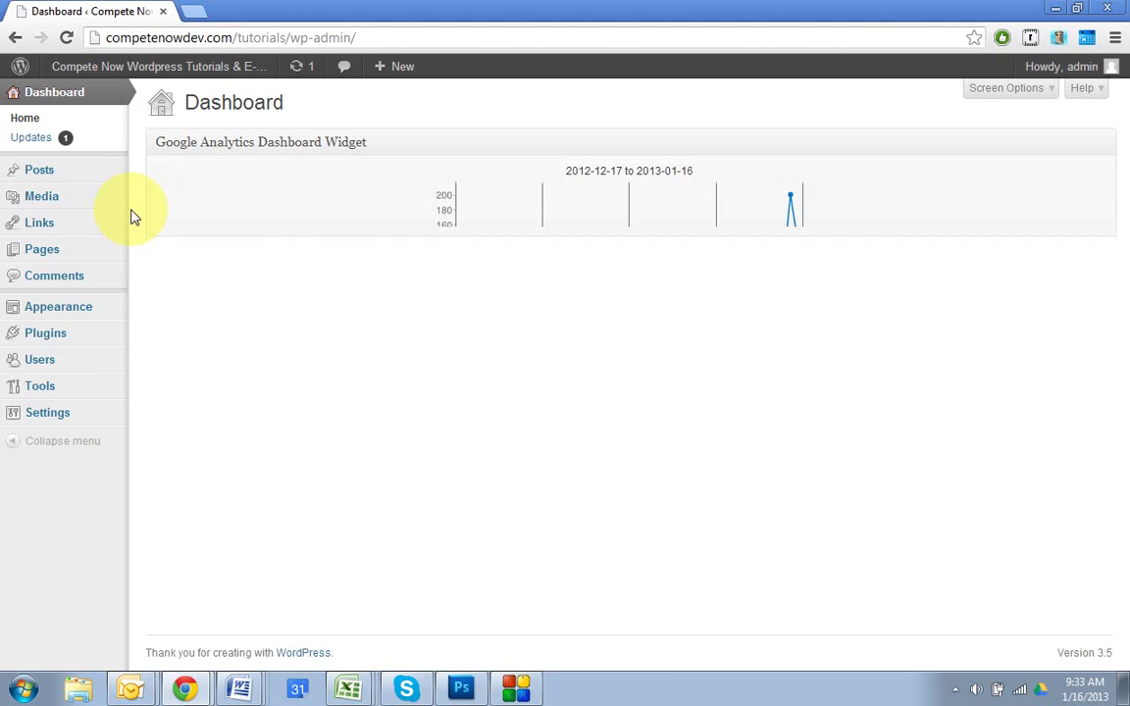
mouse_move(76, 348)
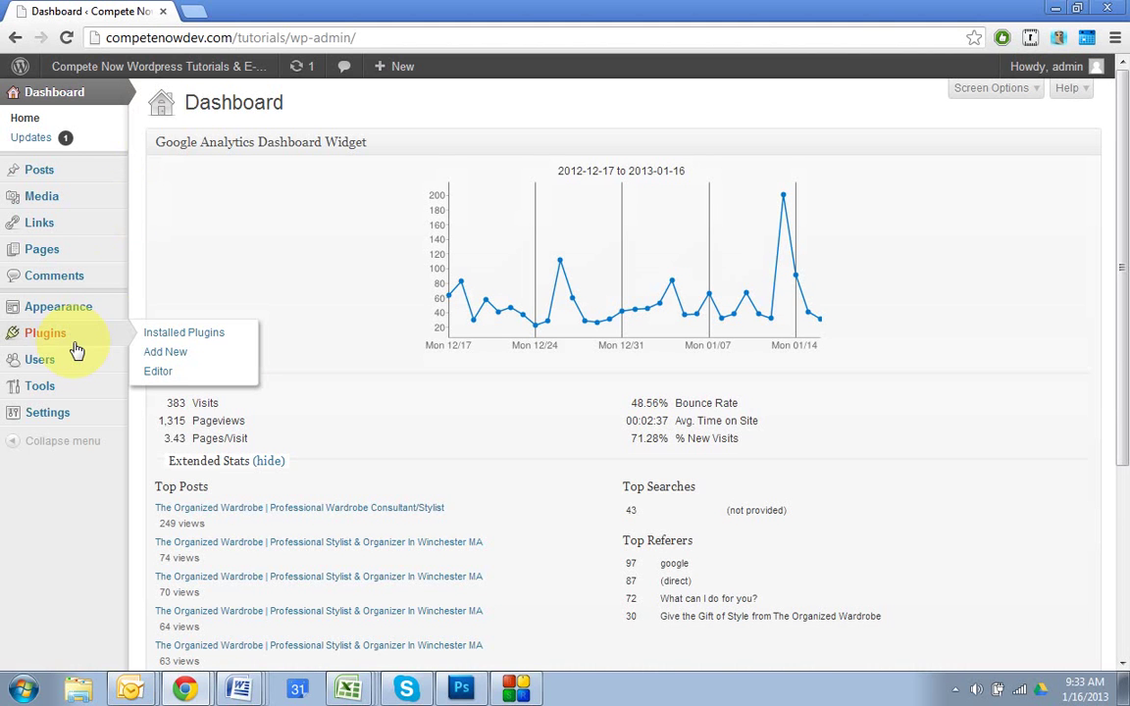
left_click(157, 355)
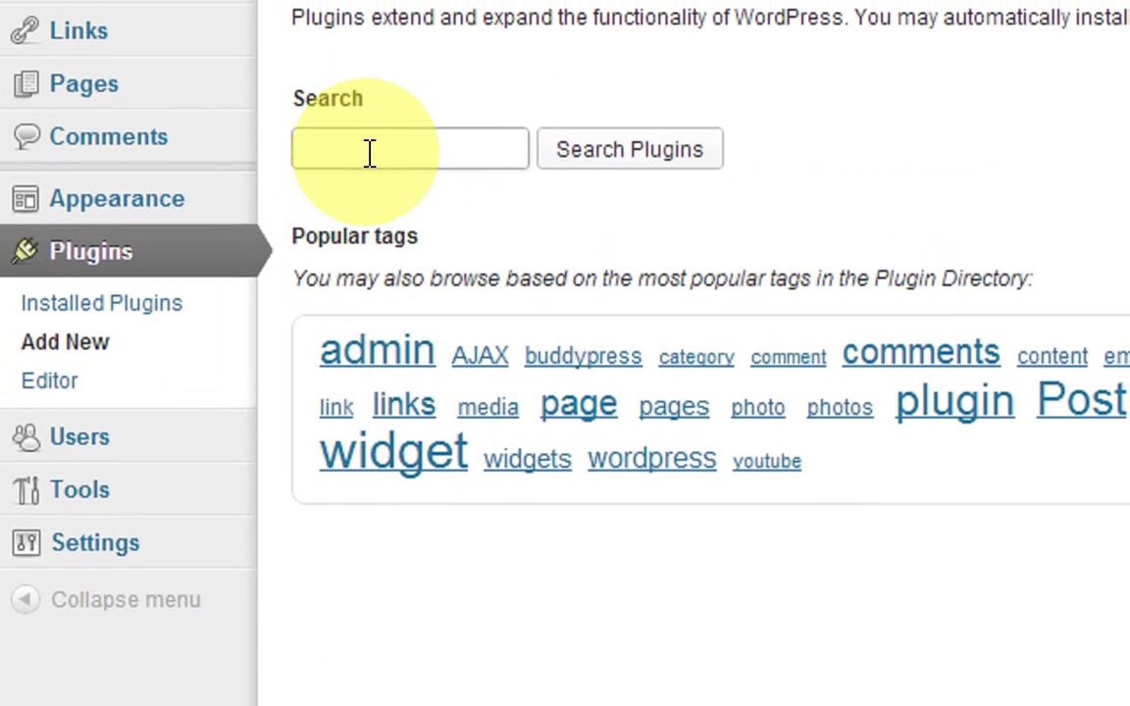
left_click(368, 153)
type("Tab")
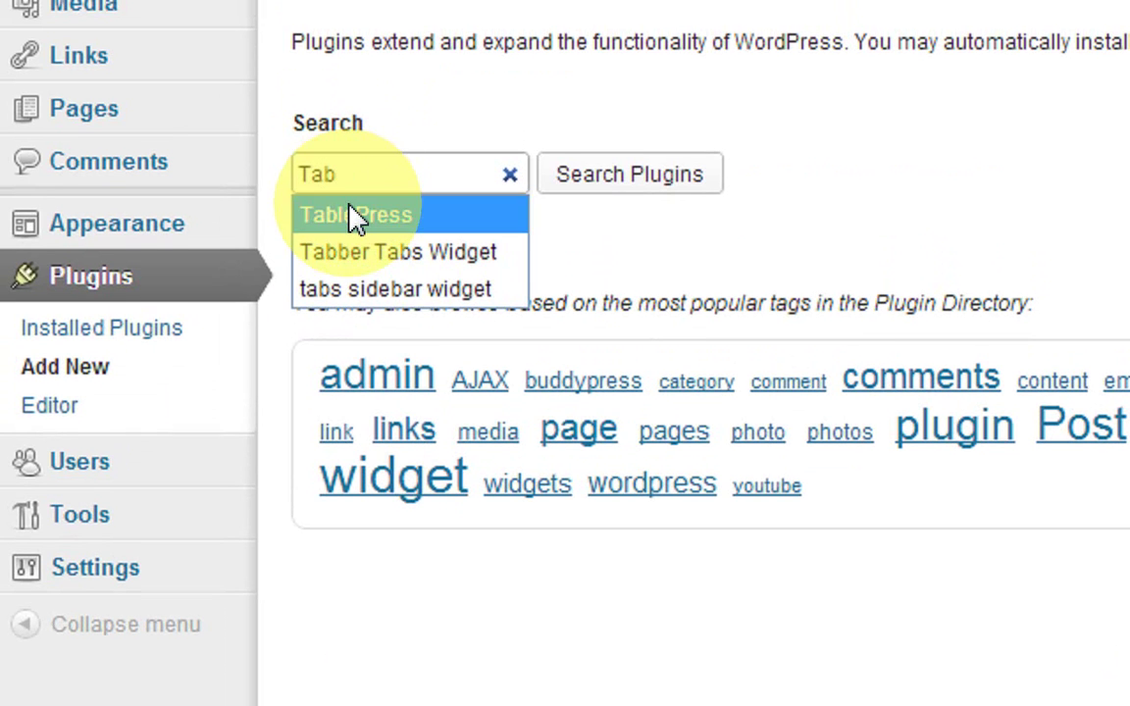
left_click(355, 216)
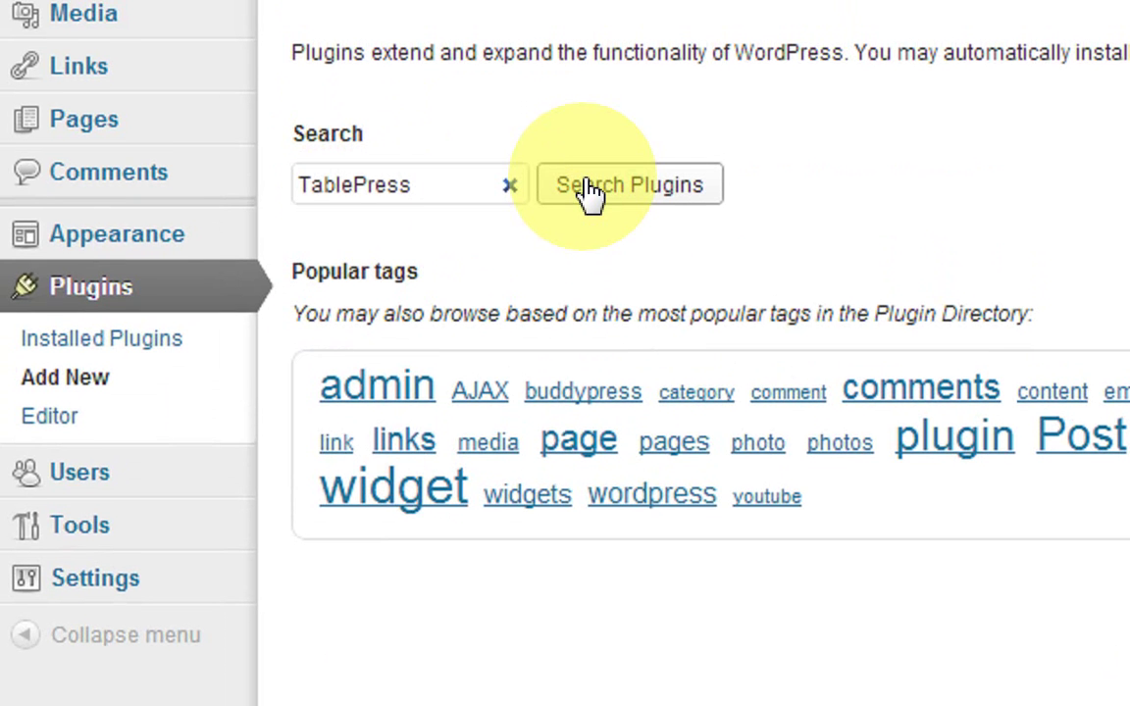
left_click(591, 191)
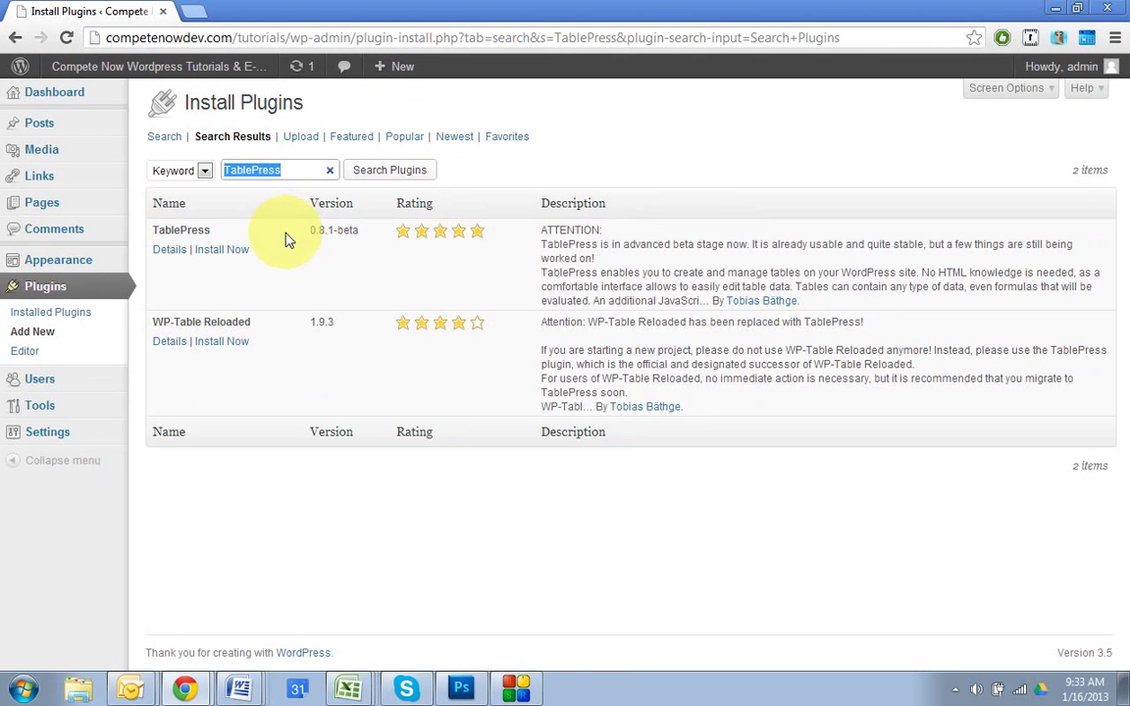
Install the TablePress plugin from the search results and activate it
left_click(215, 232)
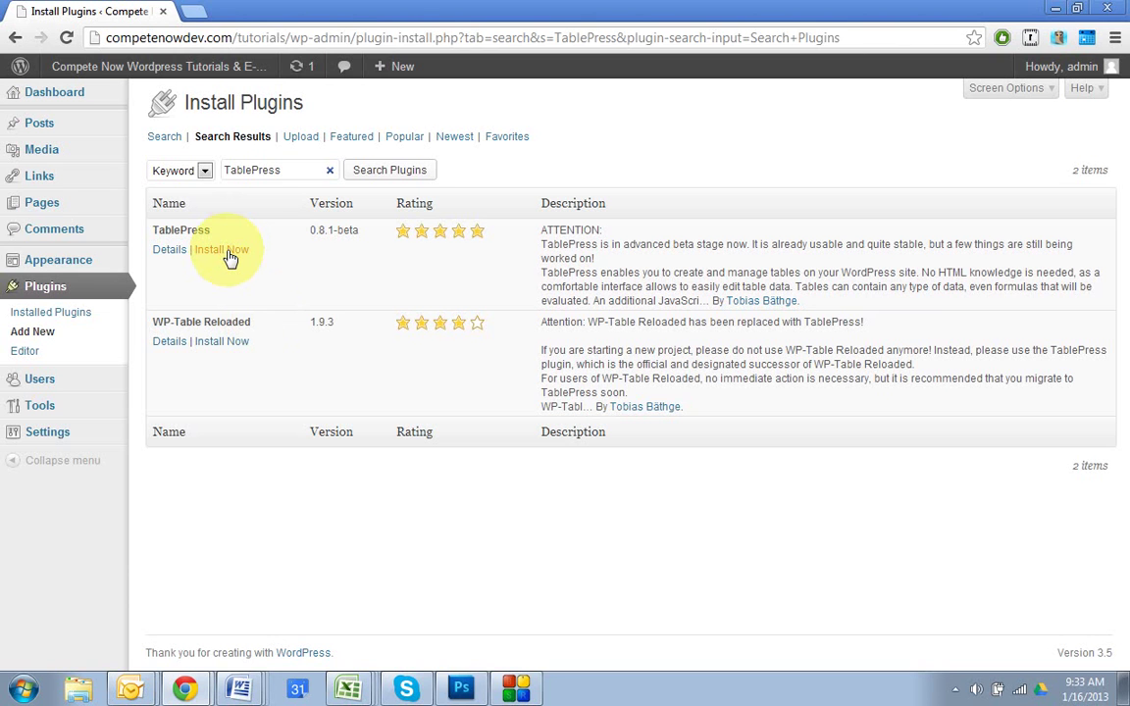
left_click(226, 253)
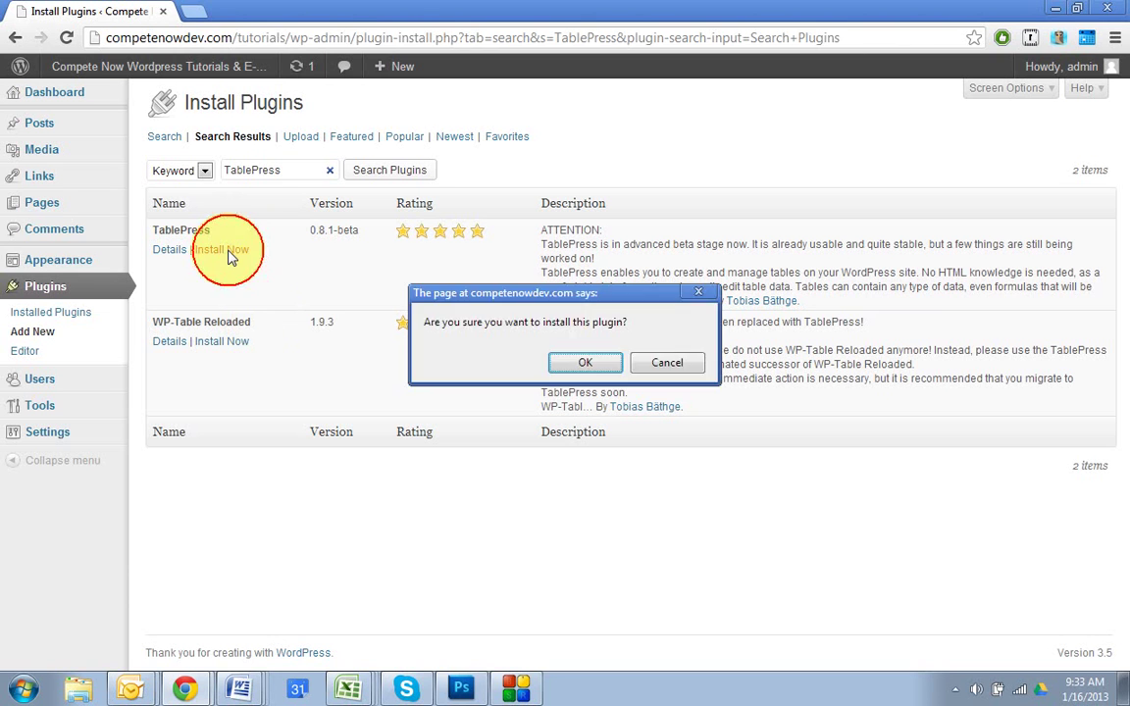
left_click(590, 363)
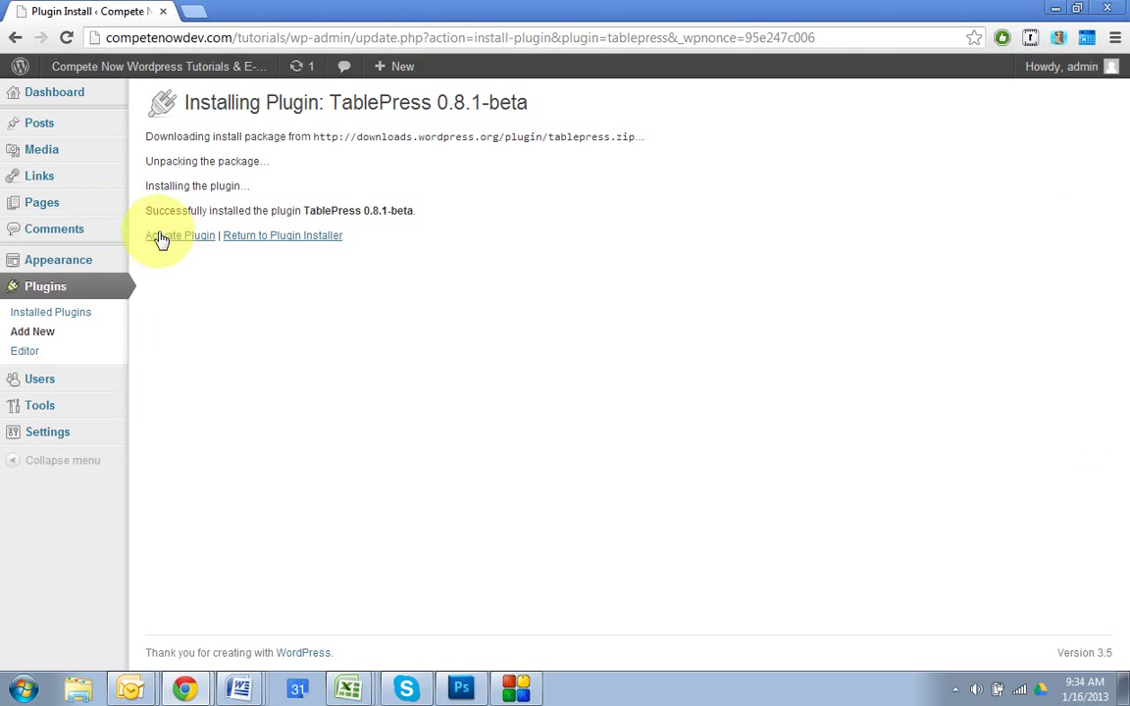
left_click(169, 246)
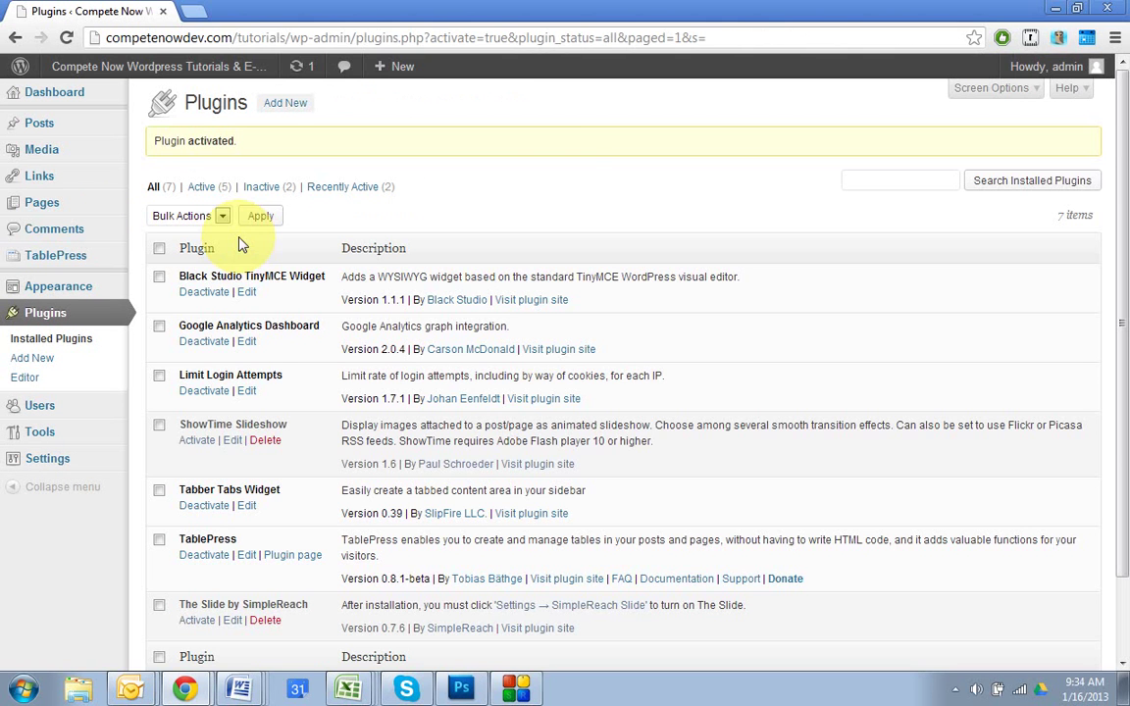
Add a new TablePress table named Test Table with 3 rows and 2 columns
mouse_move(84, 265)
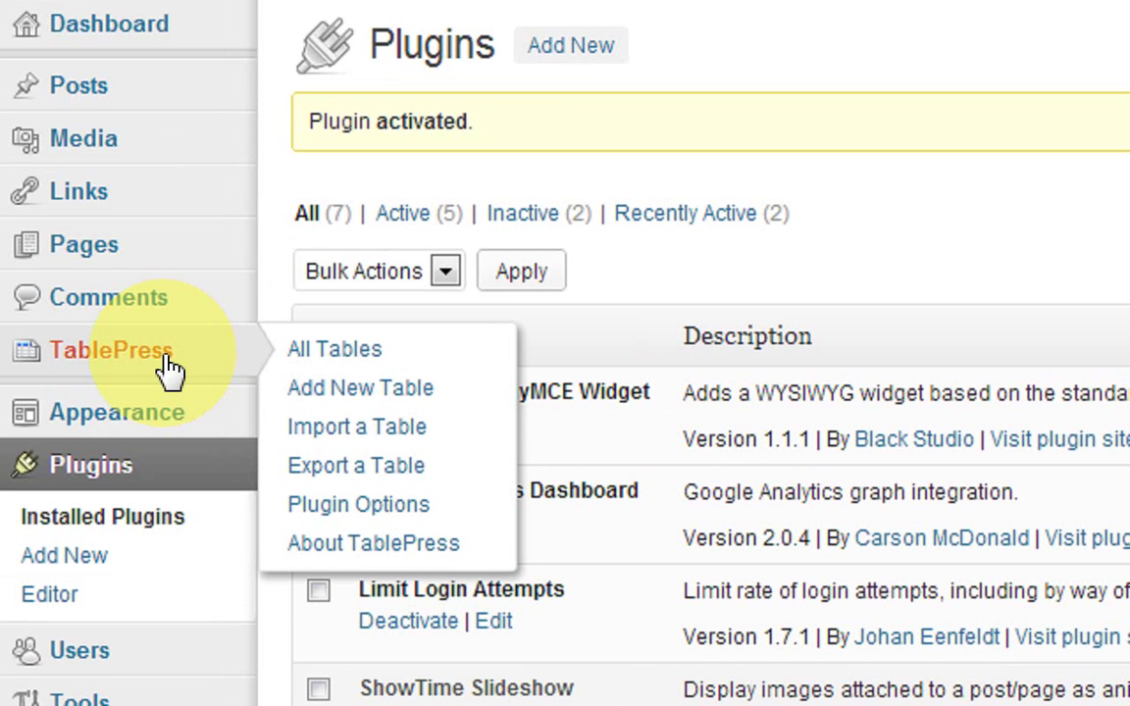
left_click(319, 395)
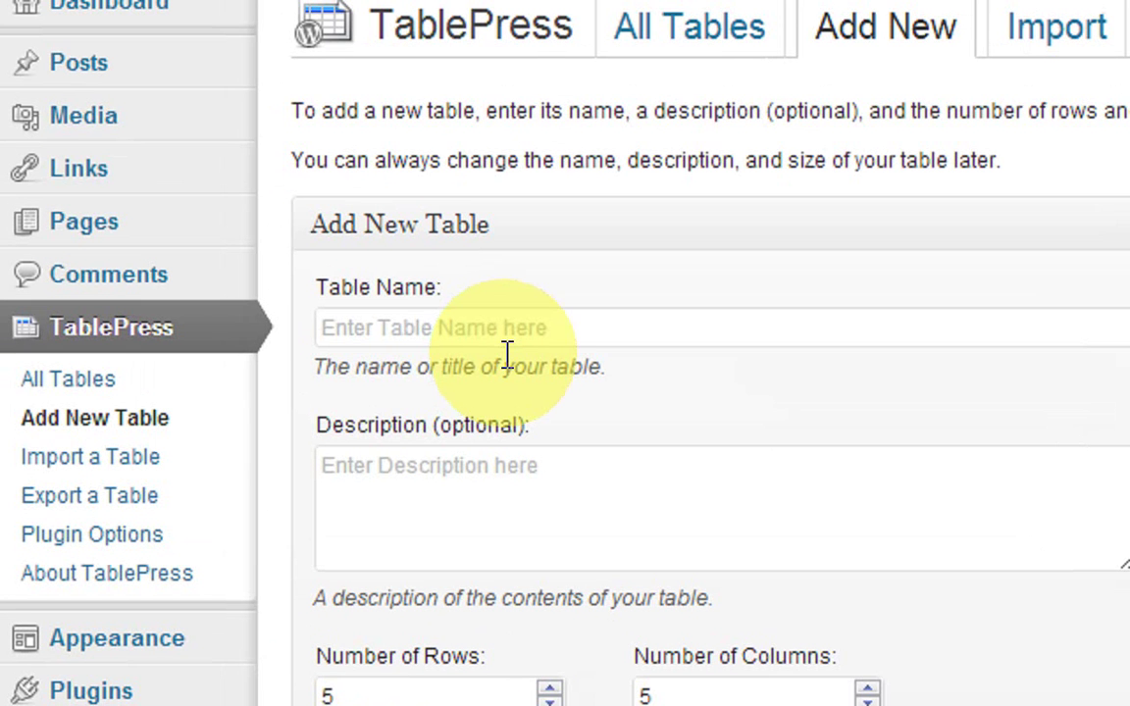
left_click(243, 257)
type("Test Table")
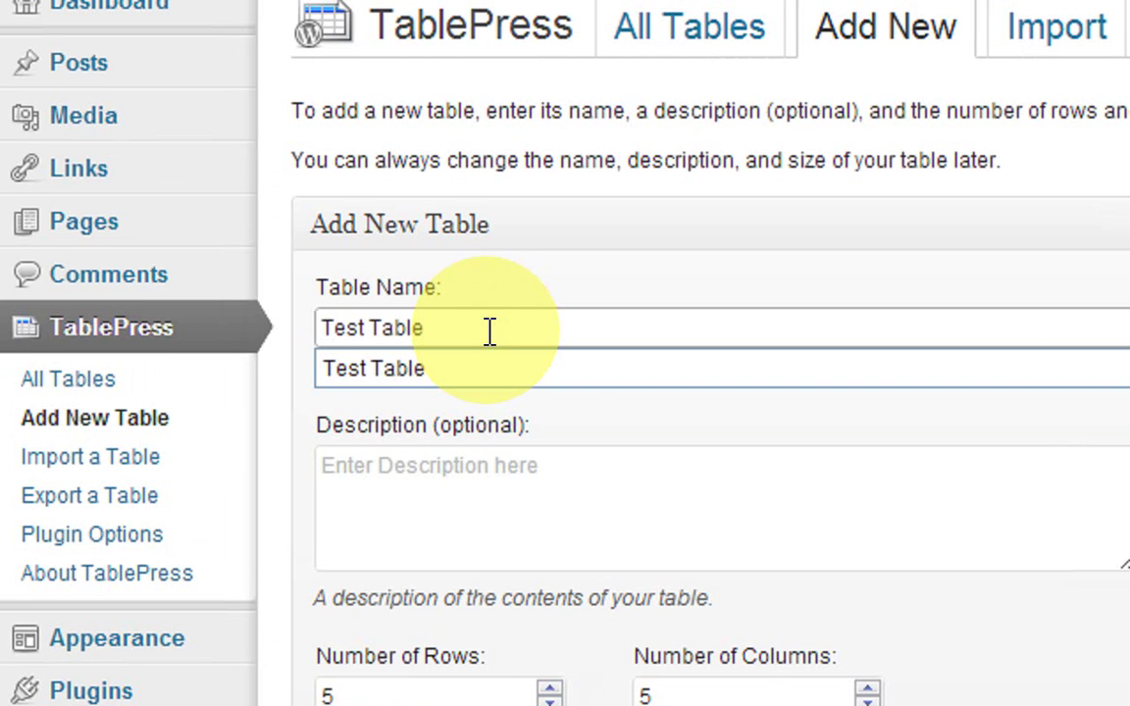
left_click(483, 510)
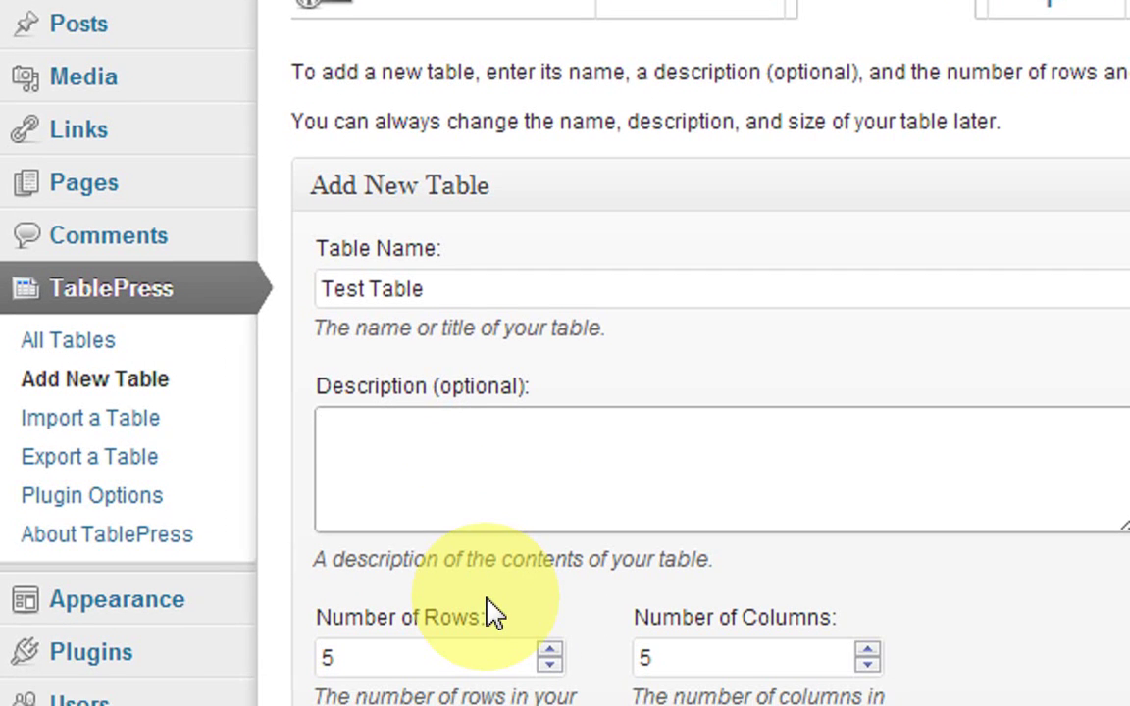
left_click(469, 627)
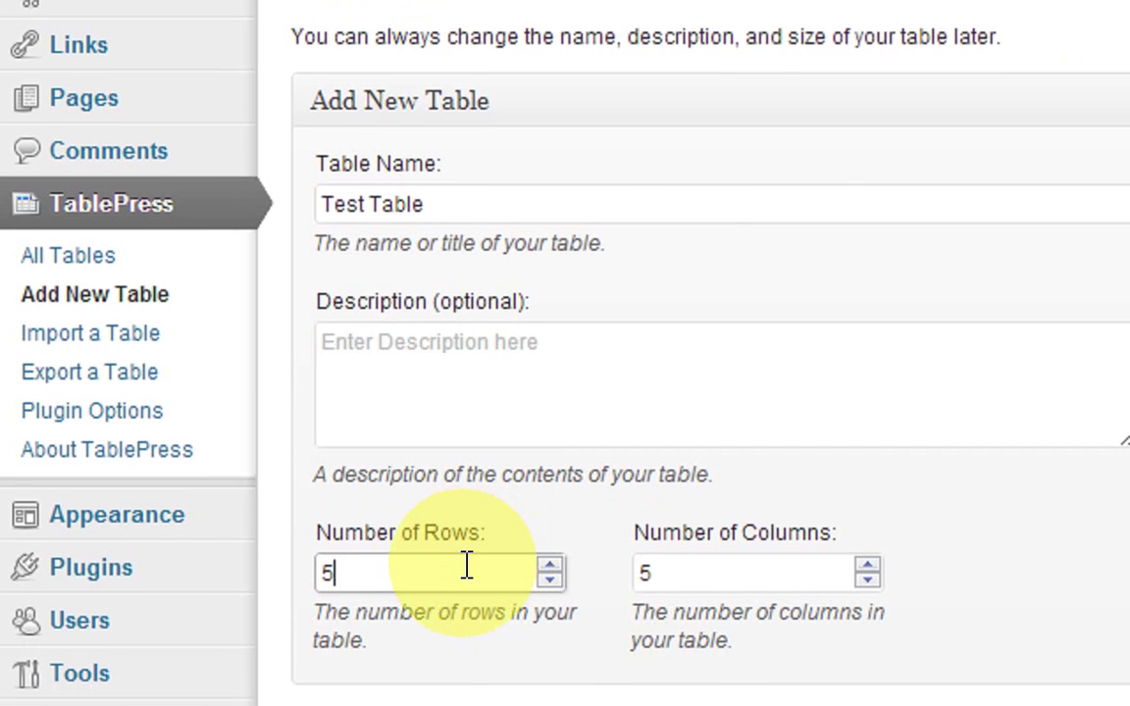
key("BackSpace")
type("3")
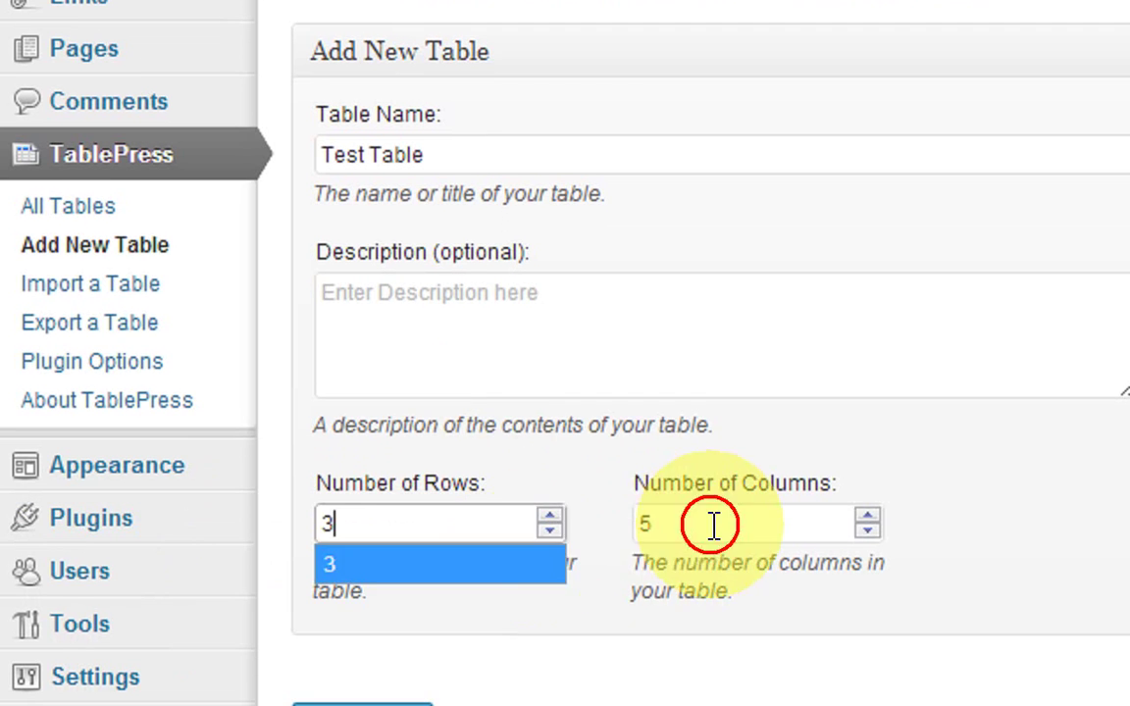
key("Tab")
type("2")
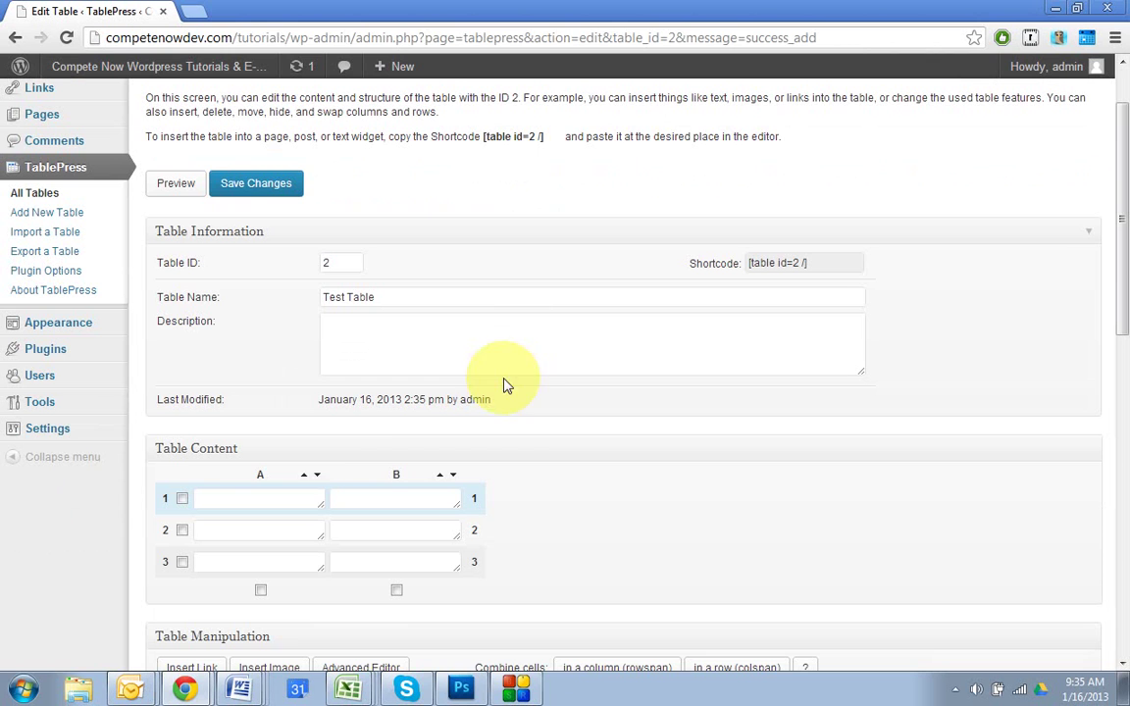
Enter 298 in both cells of the table's first row
left_click(376, 530)
left_click(378, 500)
scroll(586, 490, "down", 1)
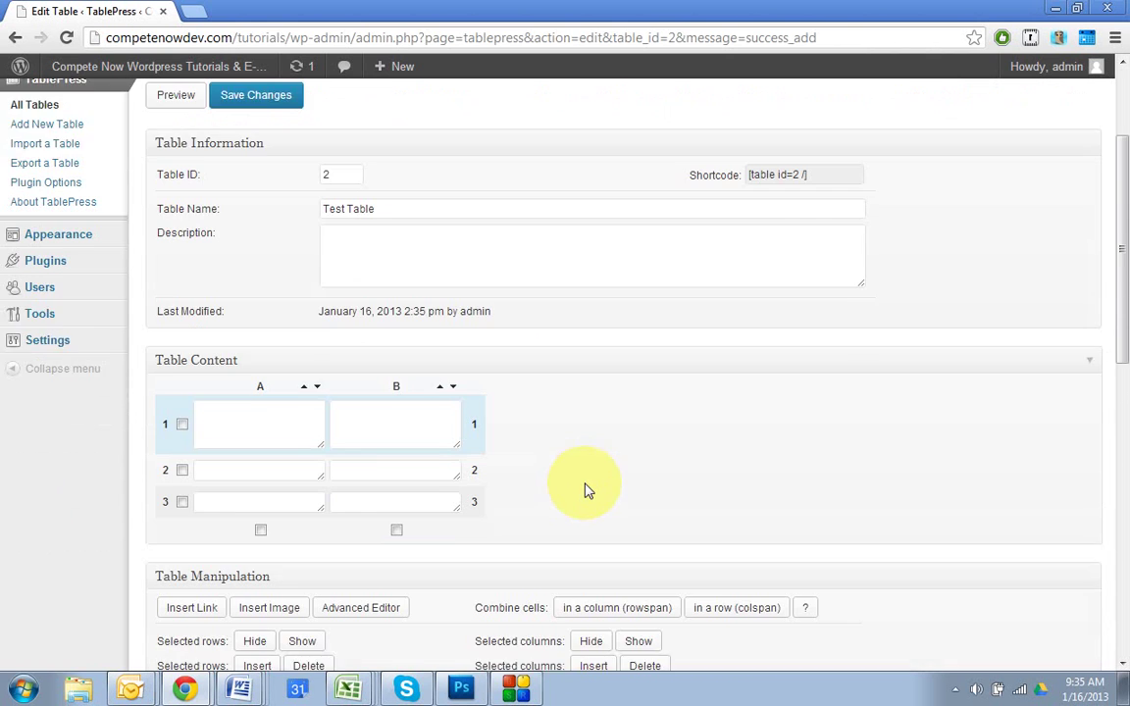
scroll(585, 491, "down", 1)
left_click(258, 344)
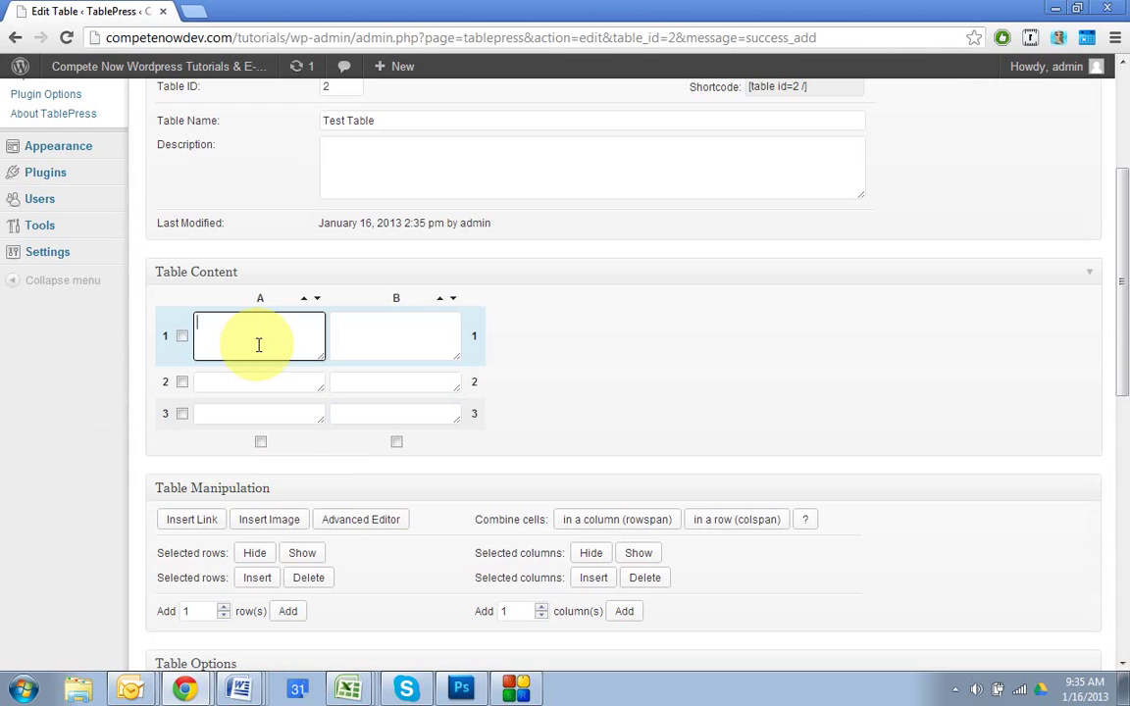
type("298")
key("ctrl+a")
key("ctrl+c")
left_click(391, 330)
key("ctrl+v")
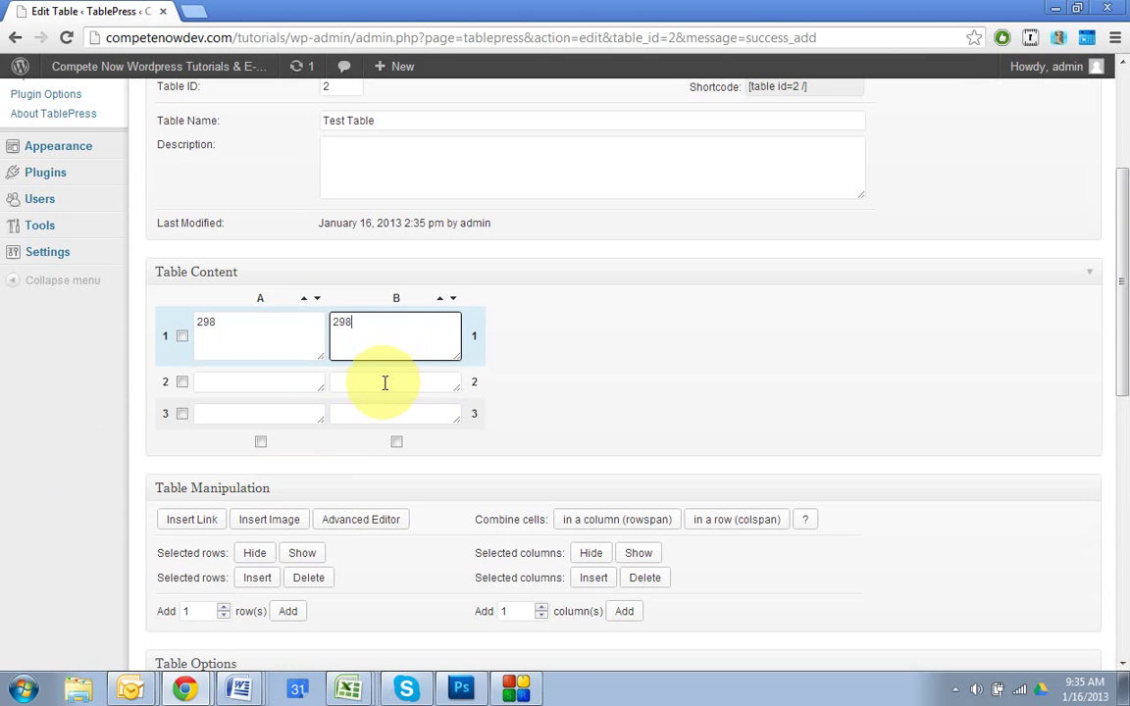
Fill all cells in rows 2 and 3 with 298 and save the table
left_click(384, 382)
key("ctrl+v")
left_click(248, 379)
key("ctrl+v")
left_click(273, 416)
key("ctrl+v")
left_click(403, 408)
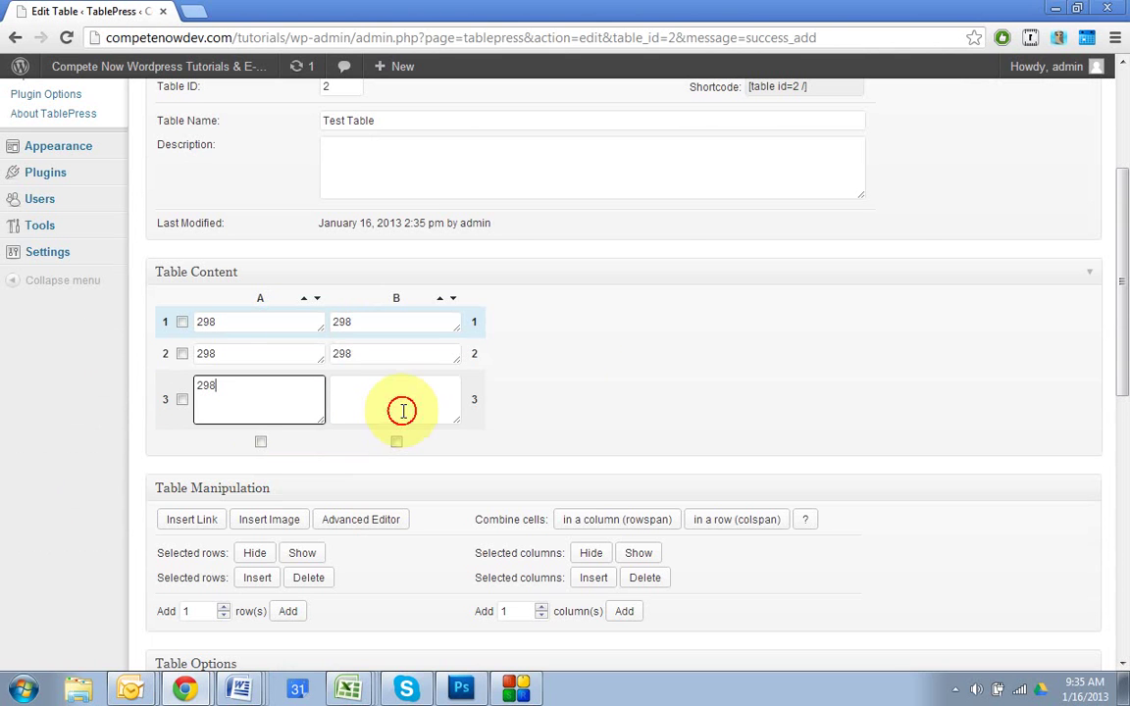
key("ctrl+v")
left_click(648, 385)
scroll(379, 349, "up", 3)
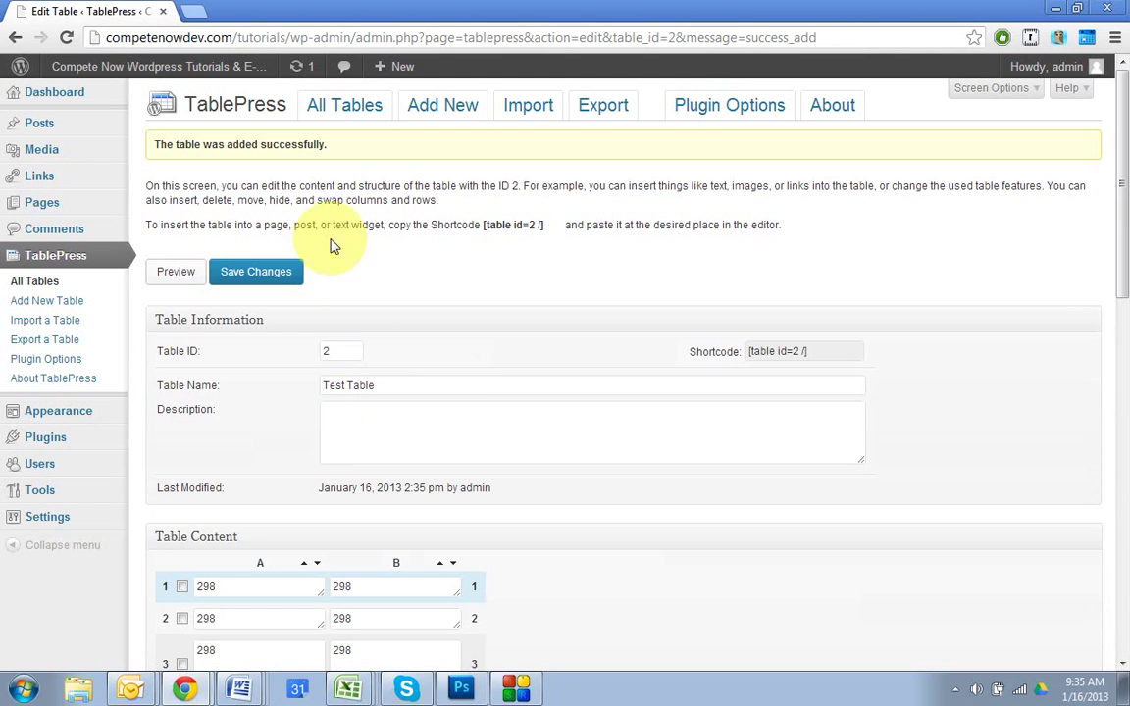
left_click(256, 272)
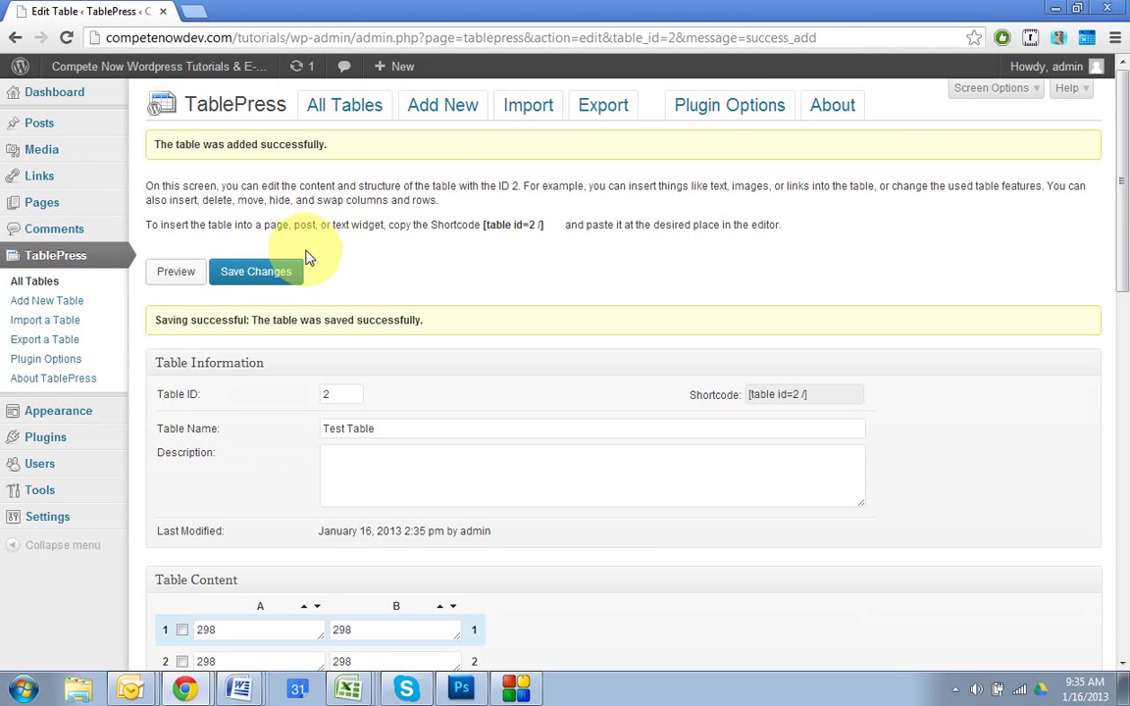
left_click(253, 271)
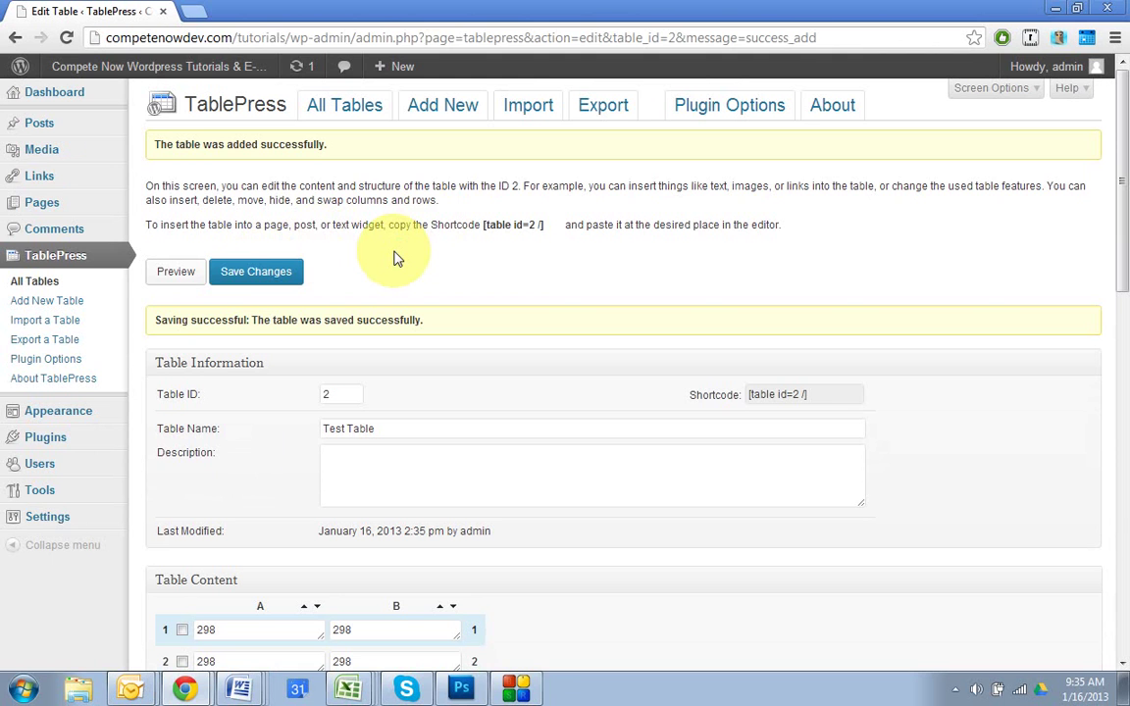
Open the live site in a new browser tab and bring up its Schedule page for editing
right_click(145, 65)
left_click(162, 69)
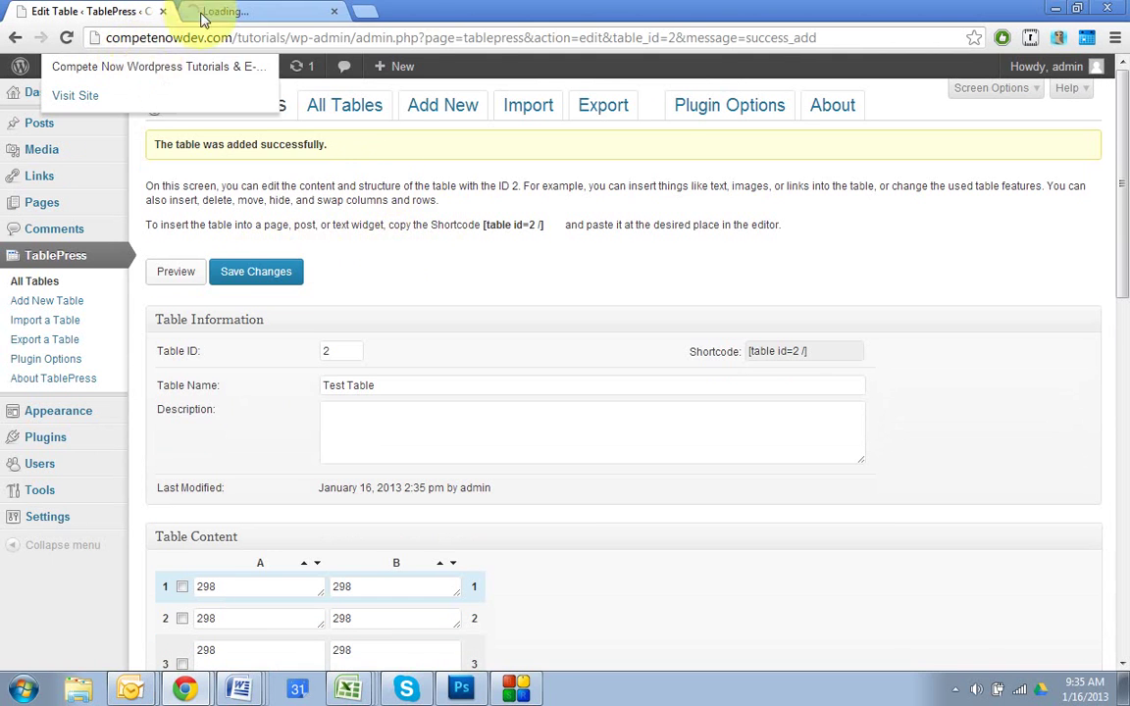
left_click(278, 10)
mouse_move(249, 248)
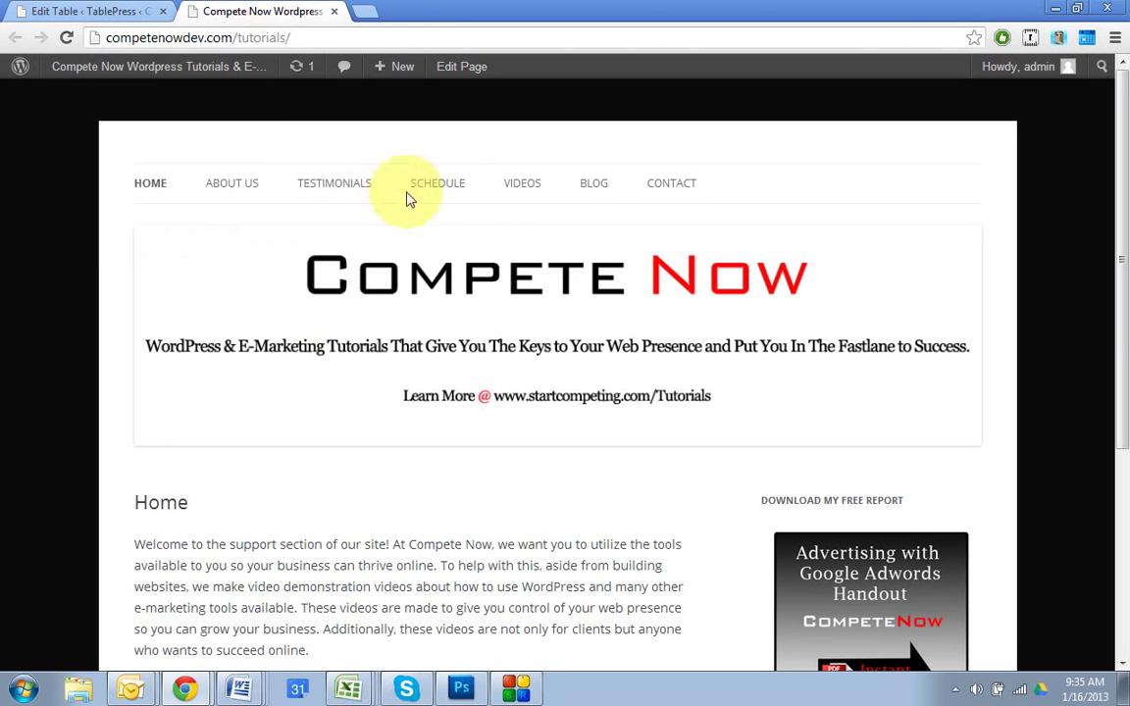
left_click(453, 196)
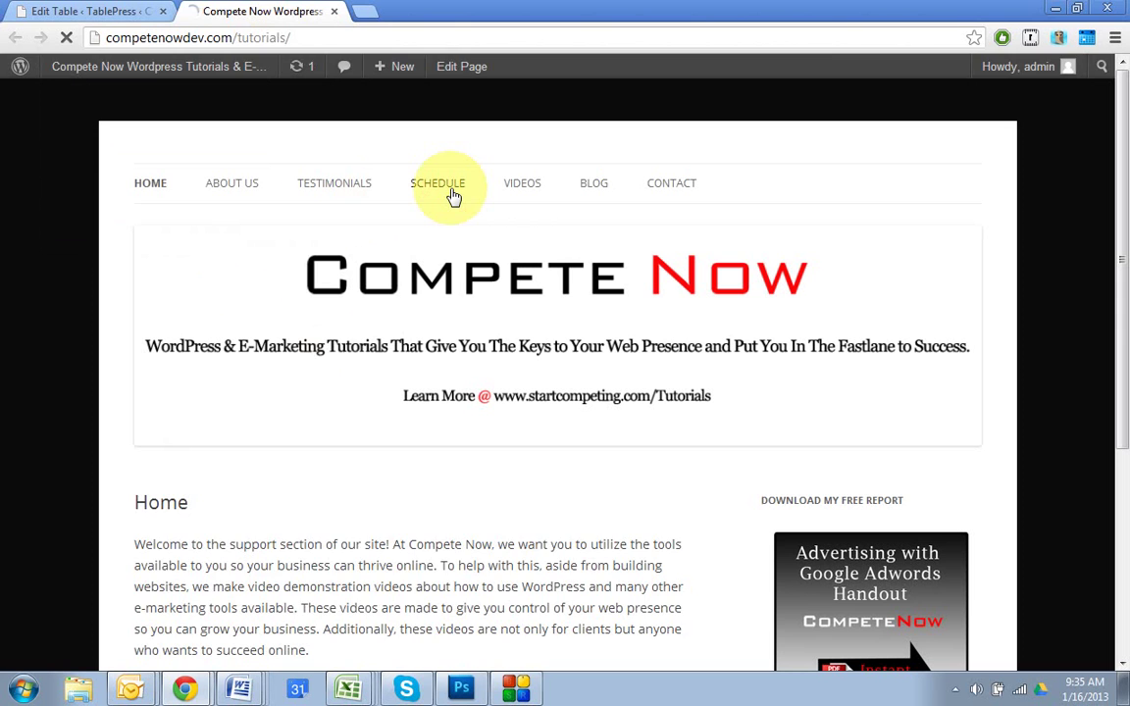
left_click(144, 545)
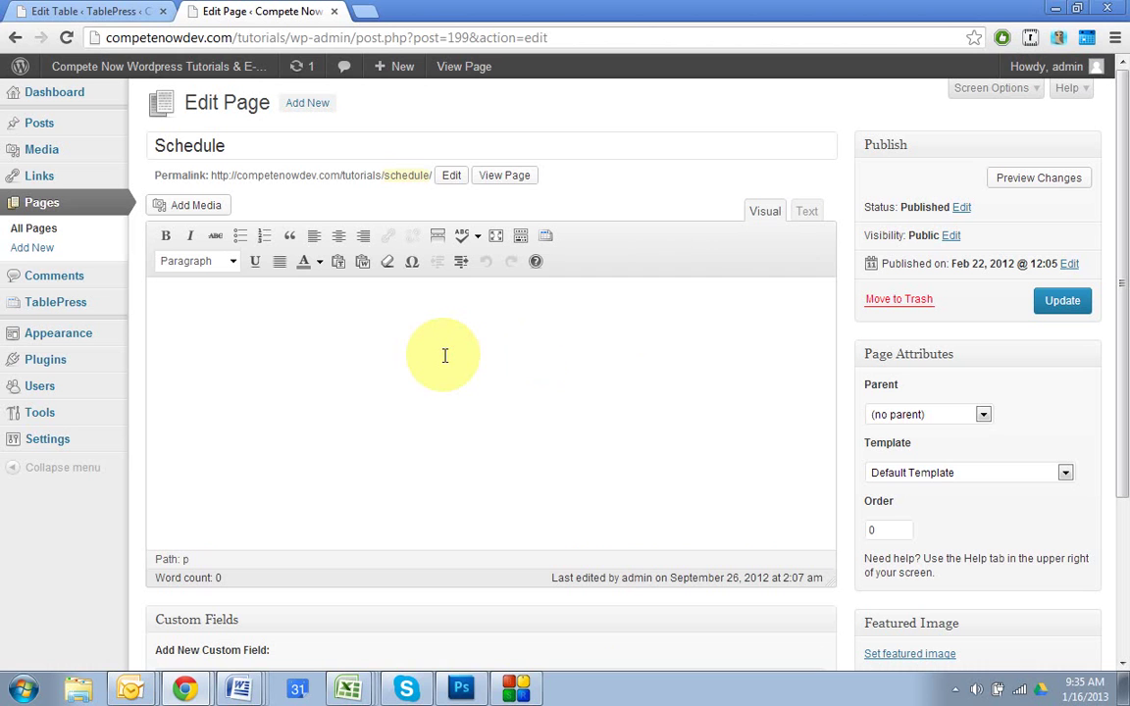
Insert the Test Table shortcode into the Schedule page's content in the visual editor
left_click(480, 338)
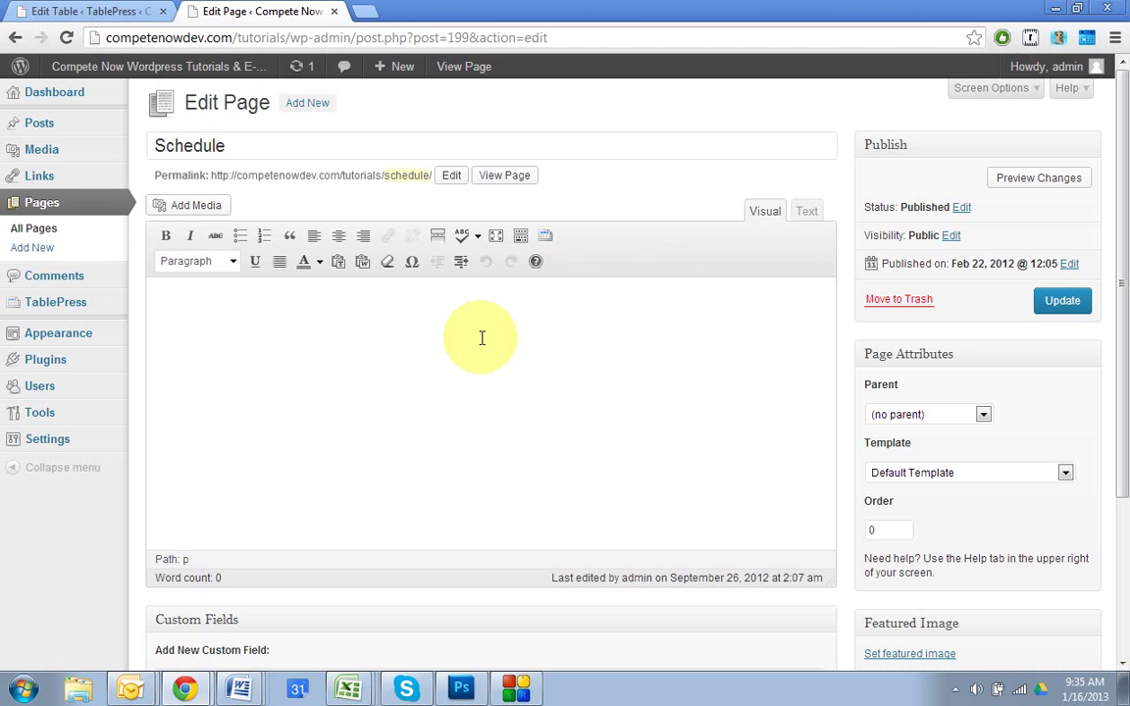
left_click(801, 210)
left_click(761, 209)
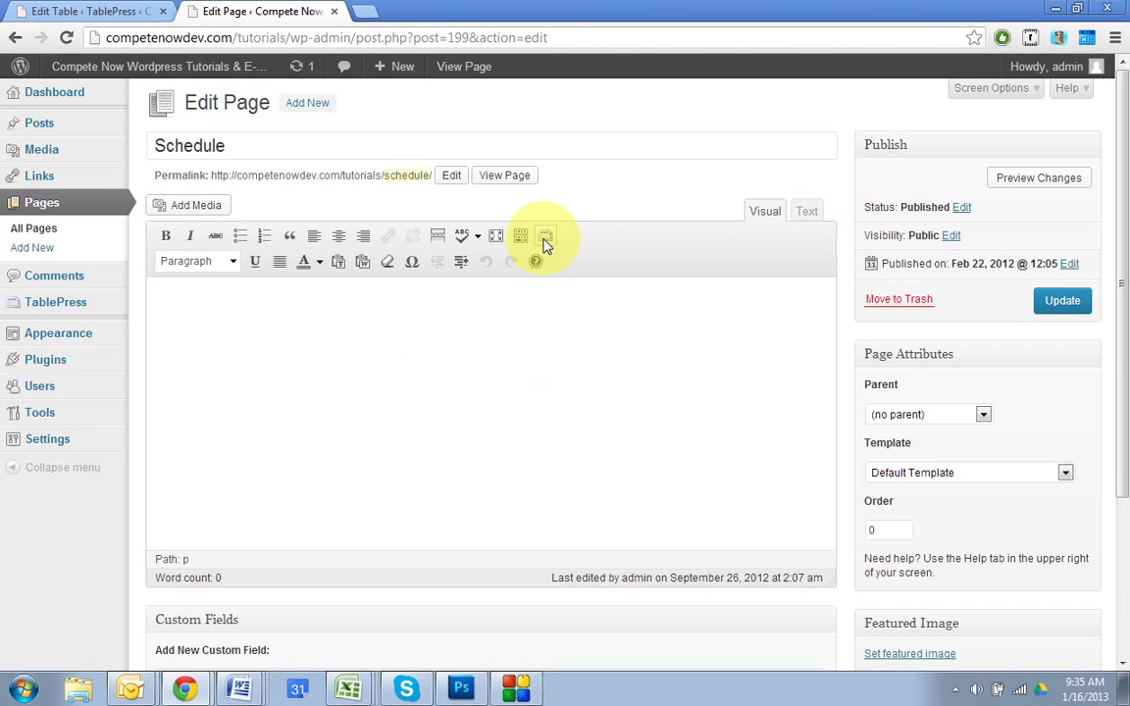
left_click(546, 239)
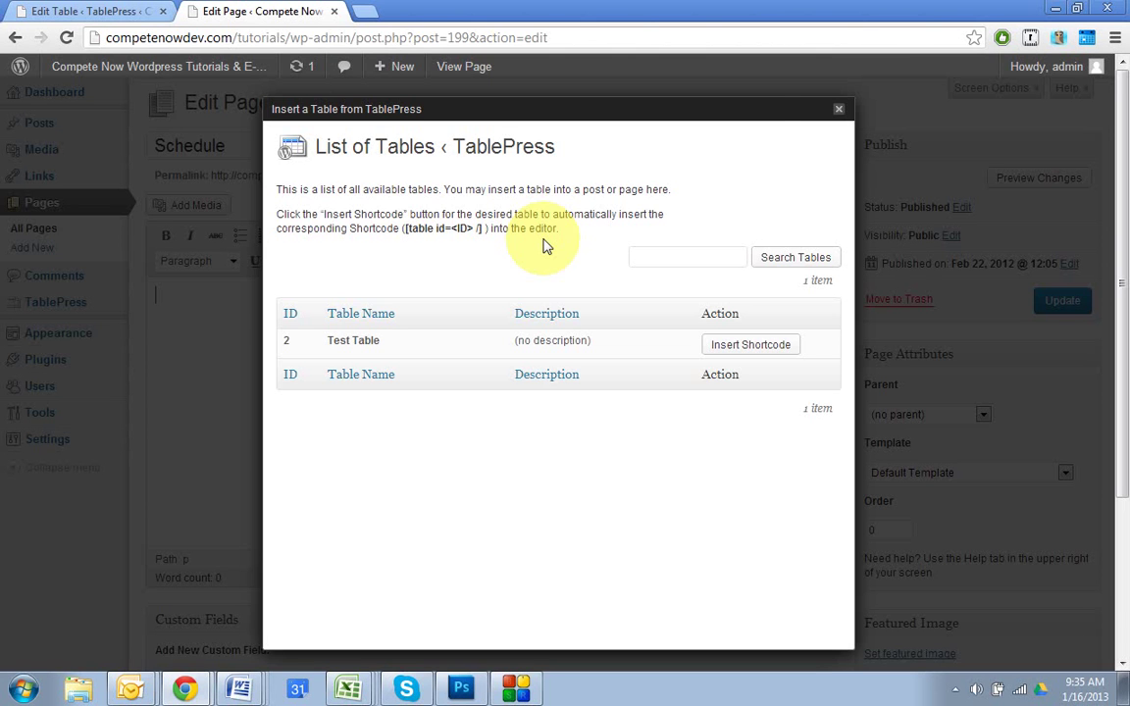
left_click(839, 109)
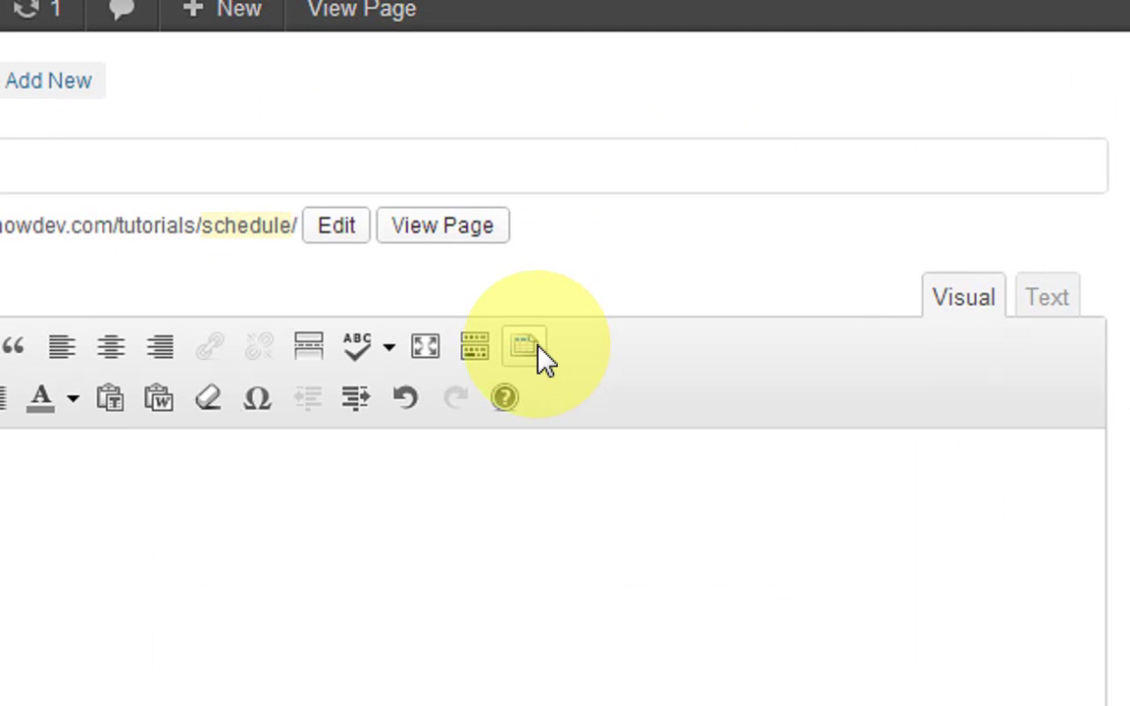
left_click(537, 345)
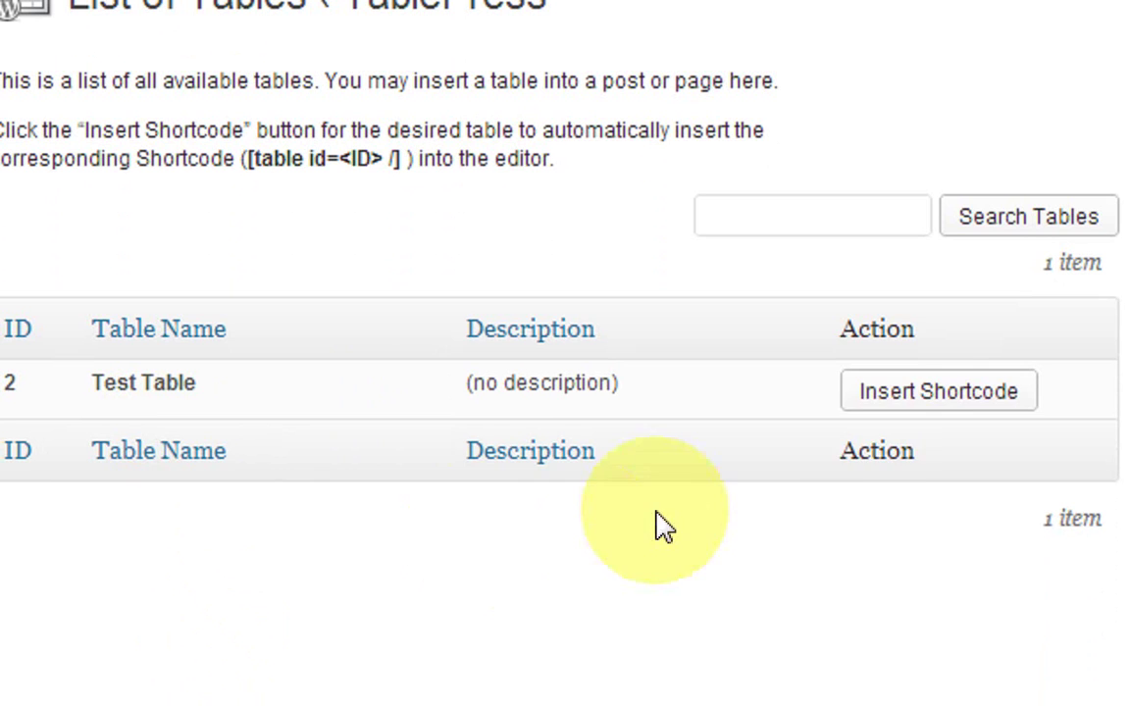
left_click(912, 422)
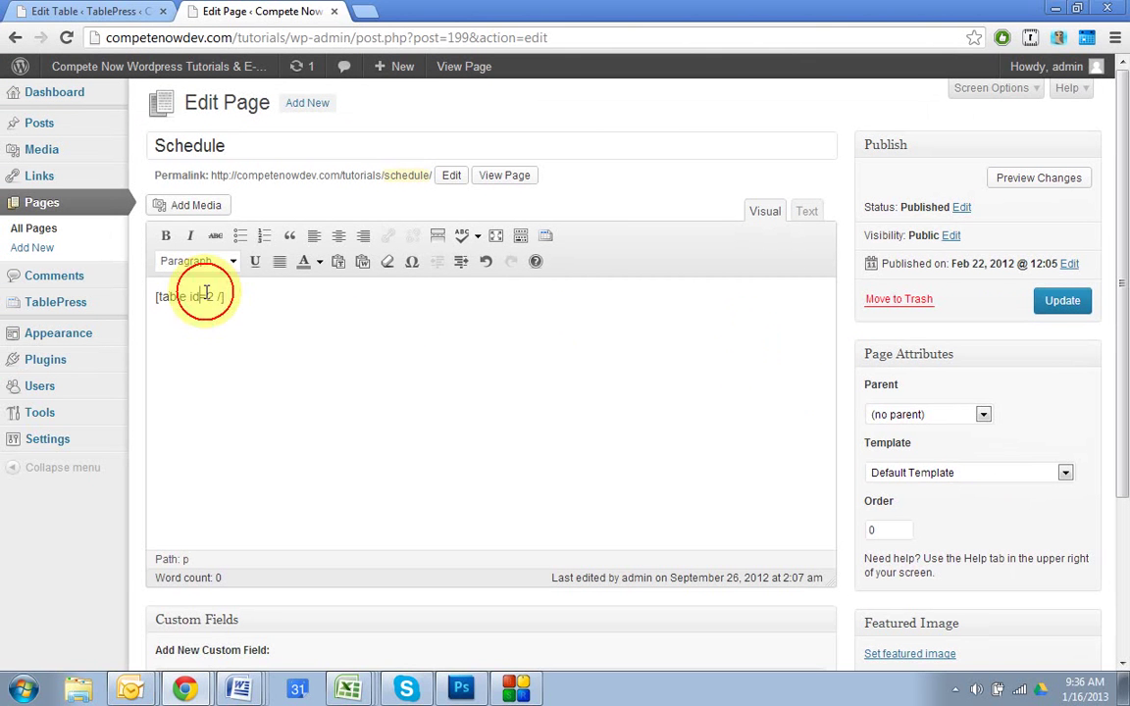
Update the Schedule page with the table shortcode and view the published page
left_click(201, 295)
left_click(1052, 309)
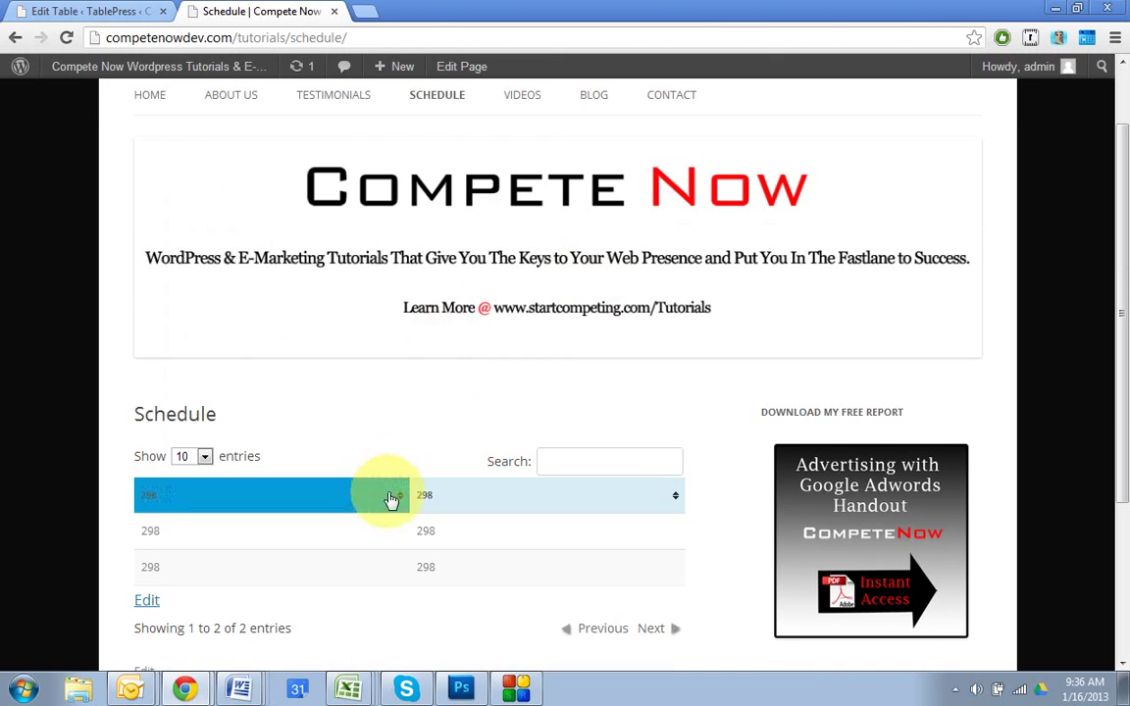
scroll(412, 510, "down", 2)
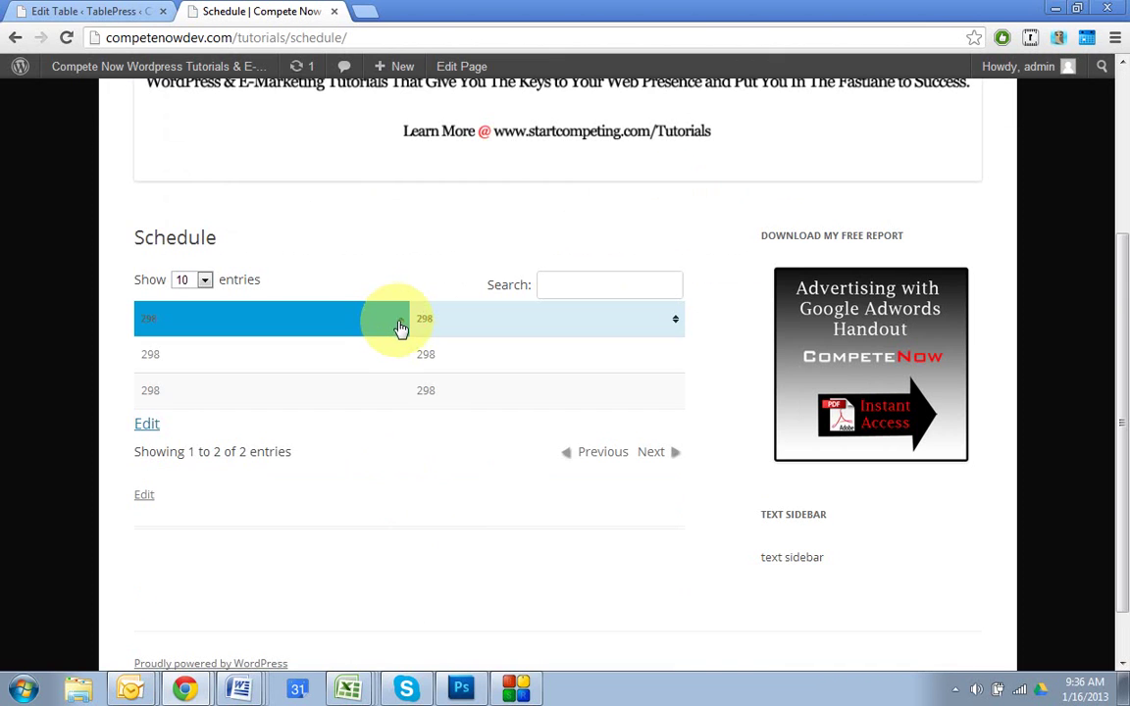
Try the published table's search field and set it to show 100 entries
left_click(577, 282)
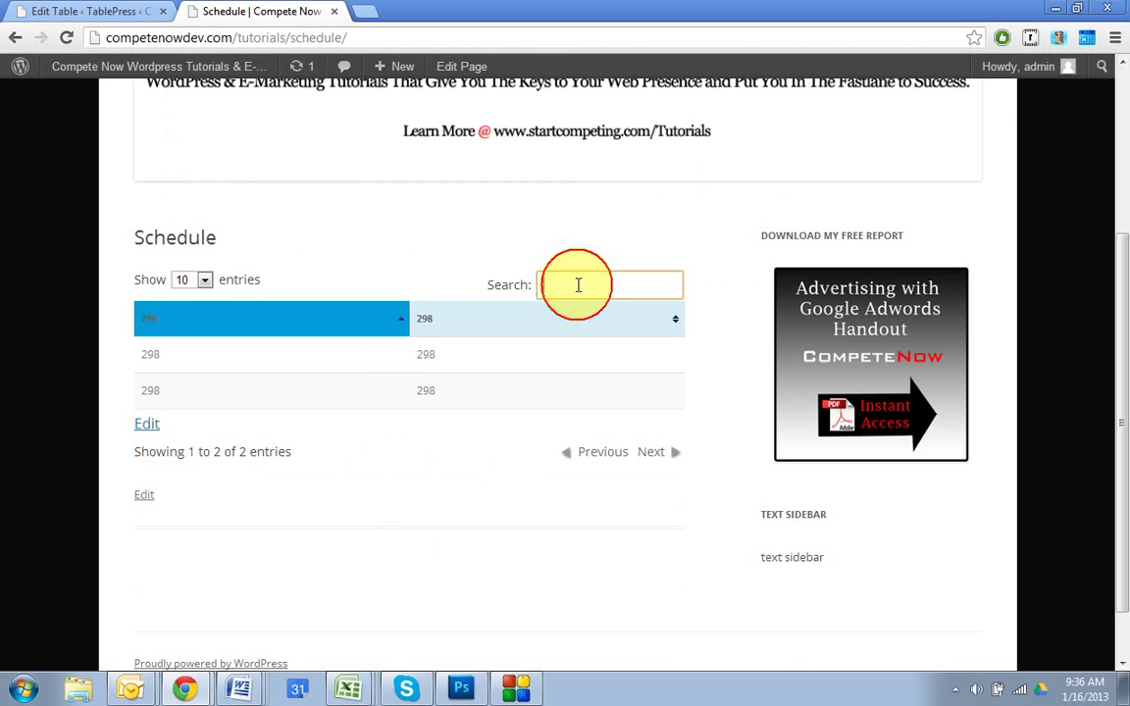
left_click(187, 284)
left_click(185, 339)
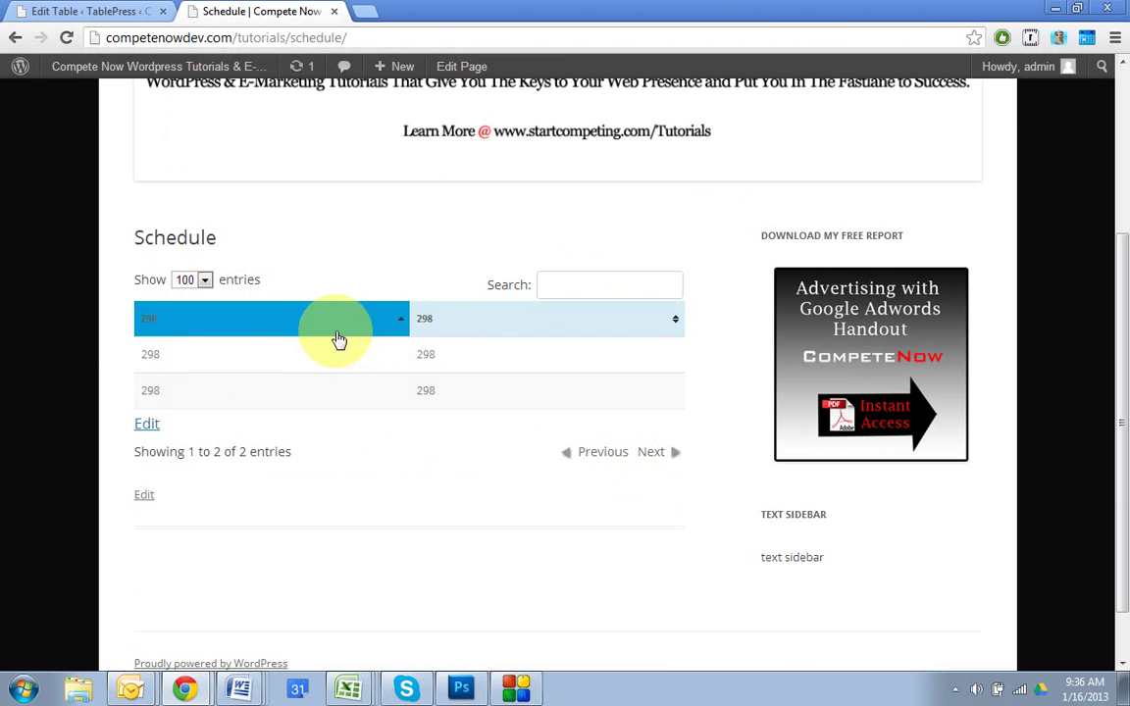
Compare the table's options in the TablePress editor with the table on the published Schedule page
left_click(125, 11)
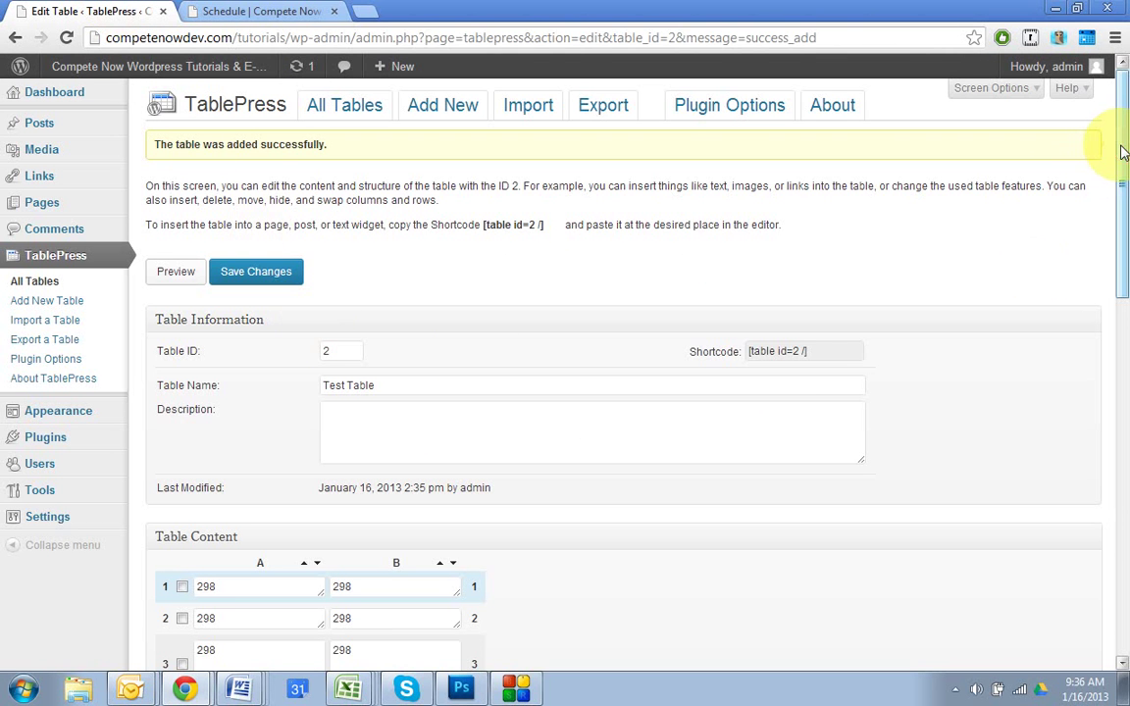
left_click_drag(1122, 152, 987, 409)
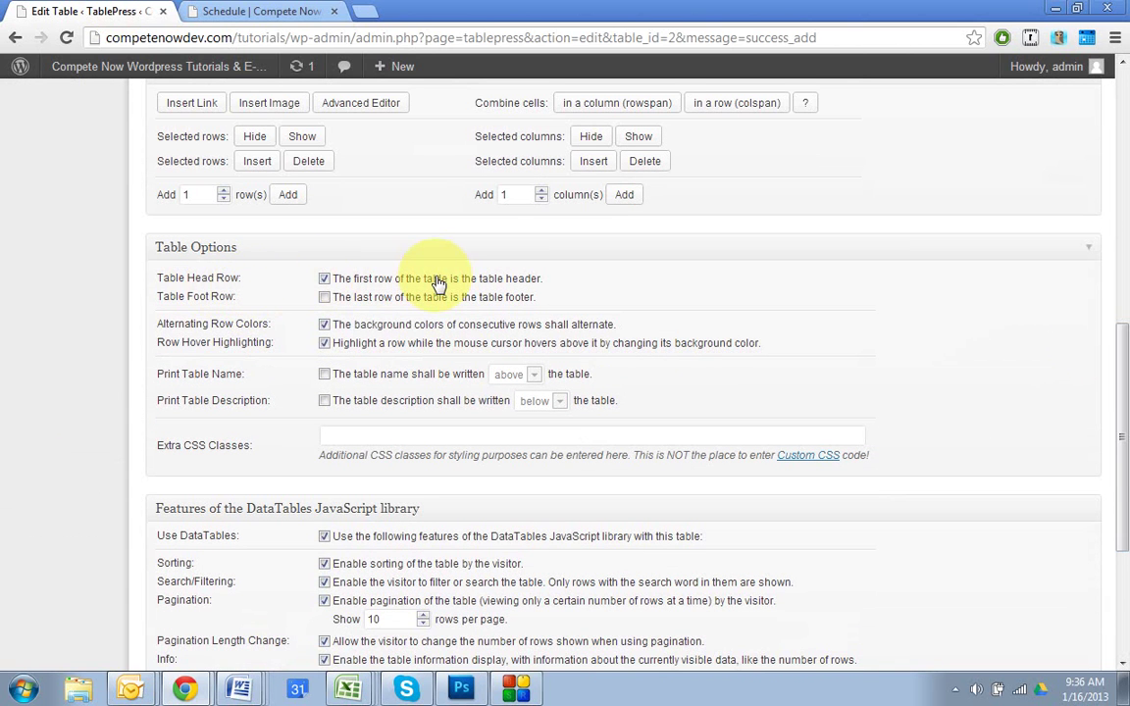
left_click(275, 12)
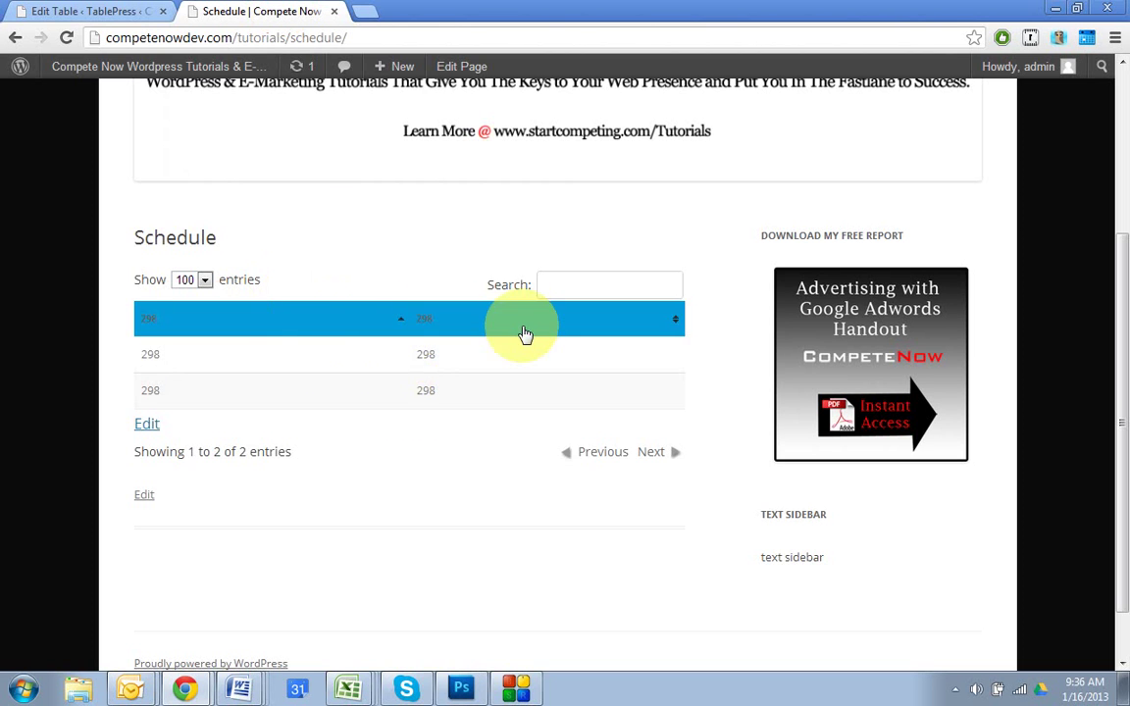
left_click(159, 11)
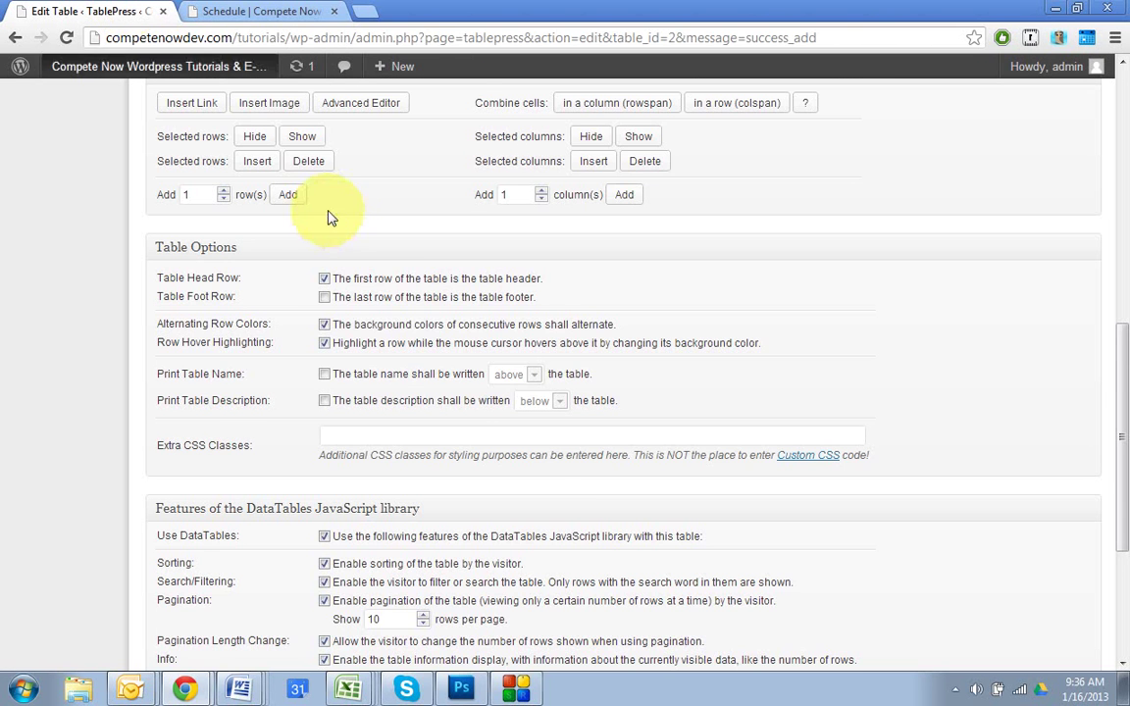
Set column A to Blue in row 2 and Black in row 3, and set column B of row 3 to 400
scroll(387, 278, "up", 4)
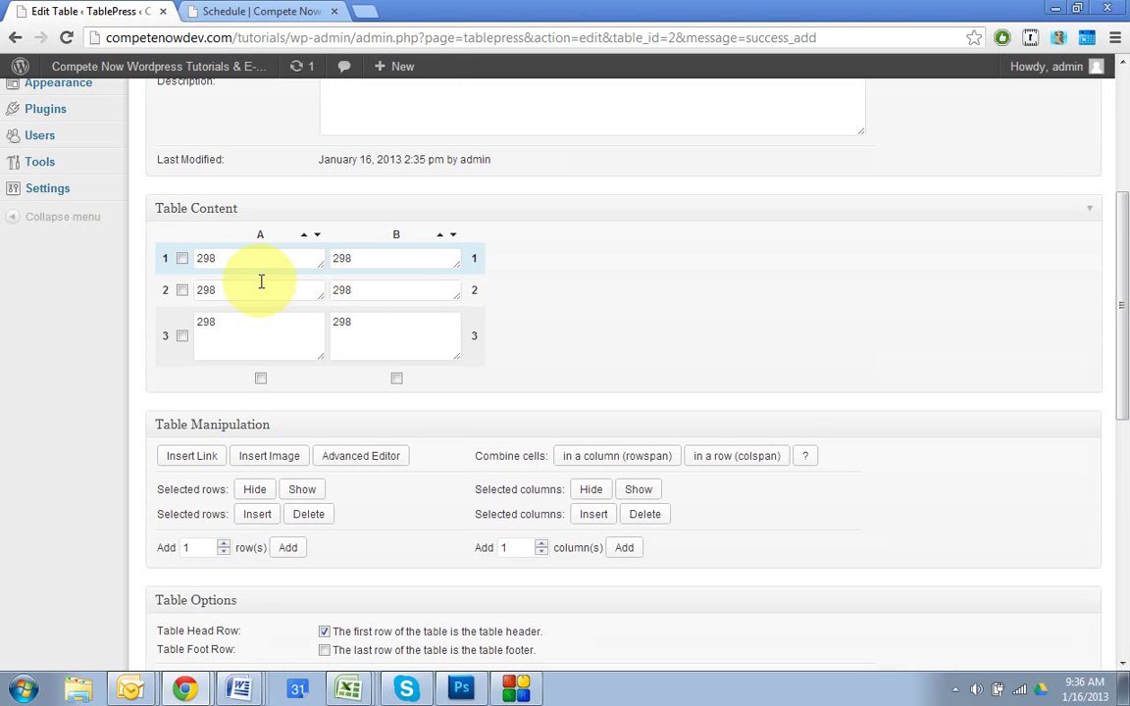
left_click_drag(246, 283, 81, 277)
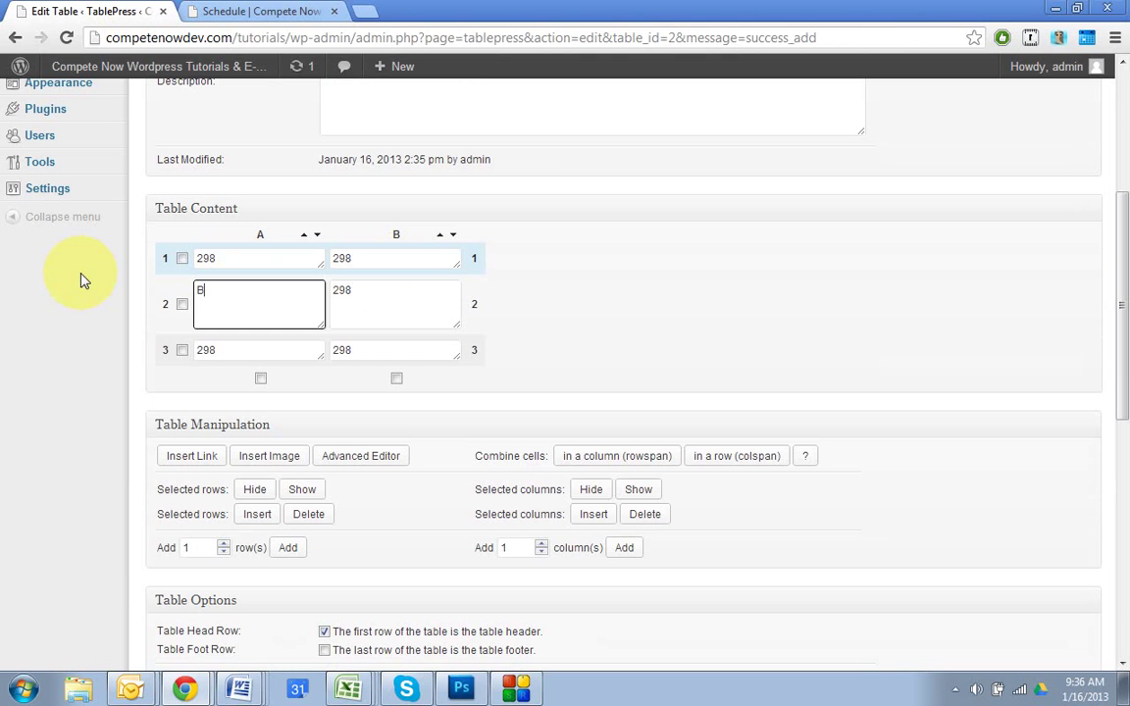
type("Blue")
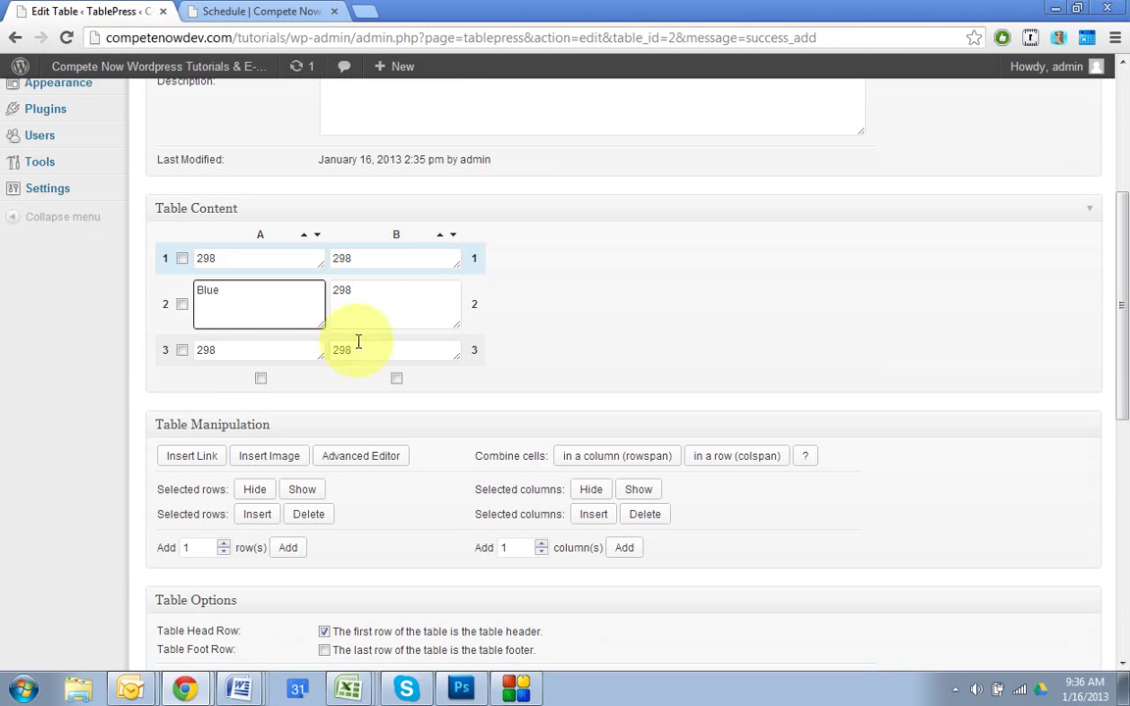
left_click_drag(221, 350, 163, 360)
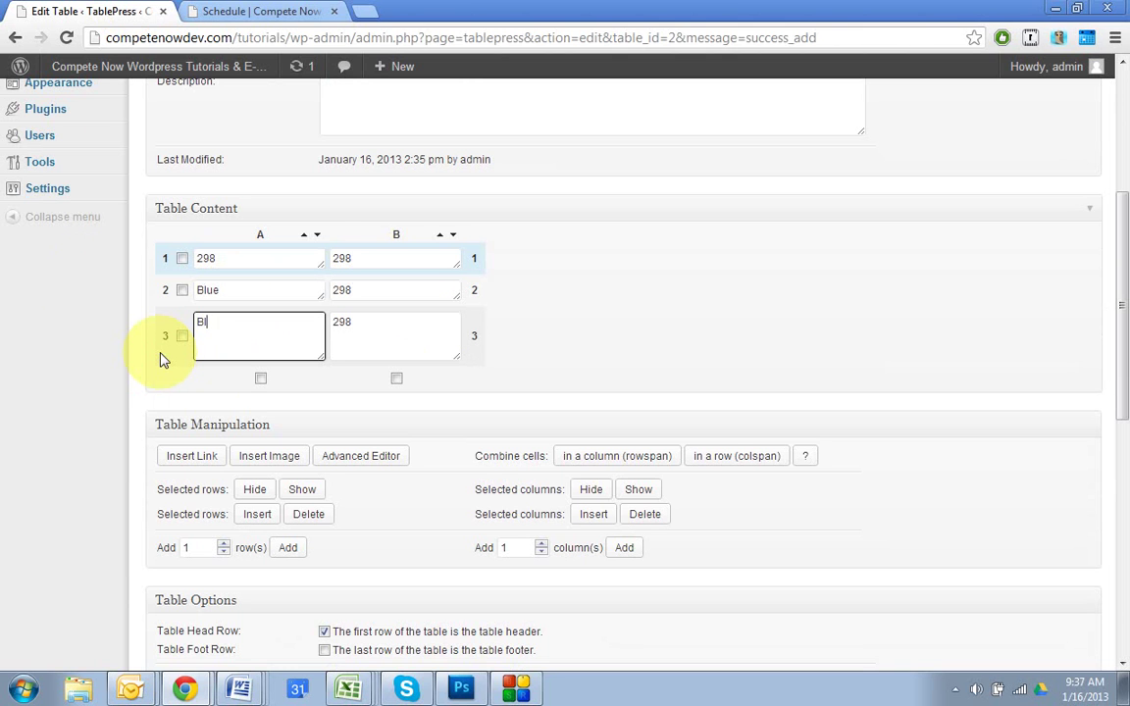
left_click_drag(393, 327, 168, 320)
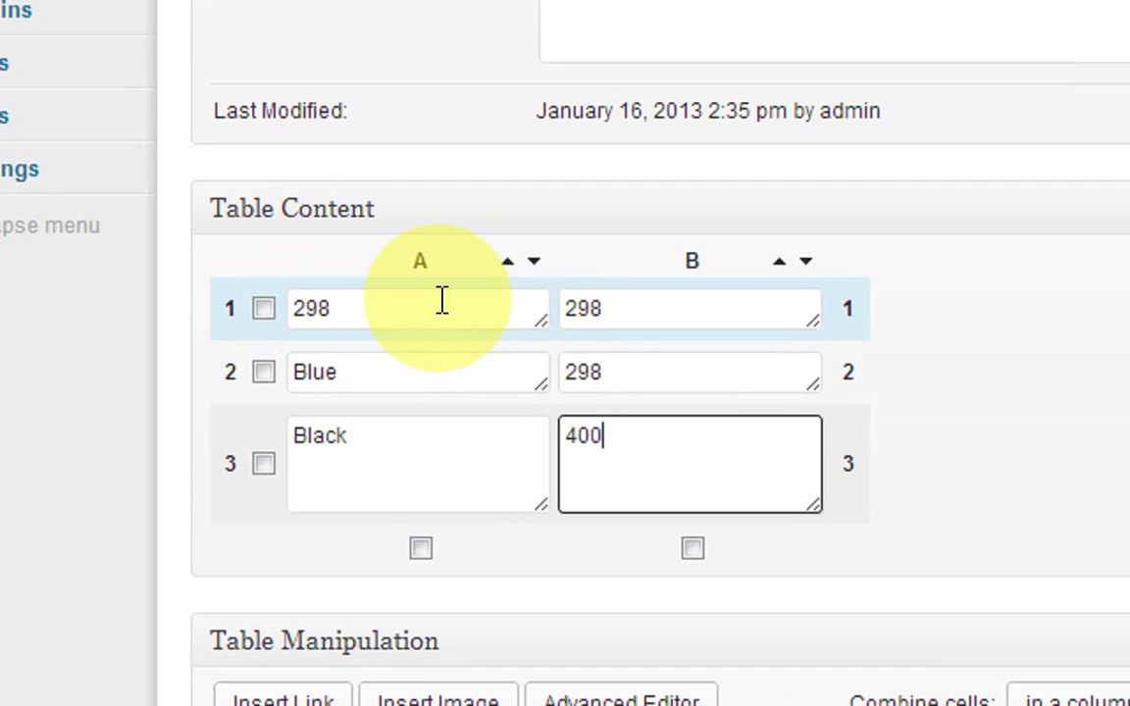
Set the first row's cells to Color and Total, and save the table
left_click(260, 257)
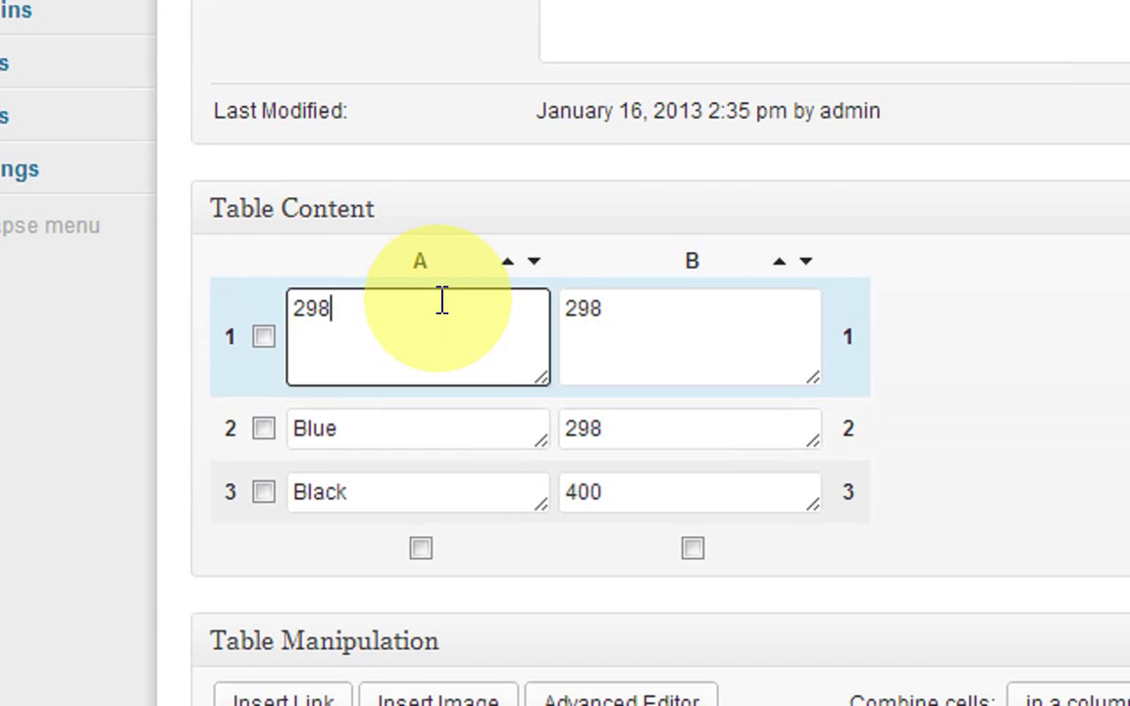
left_click_drag(411, 304, 184, 319)
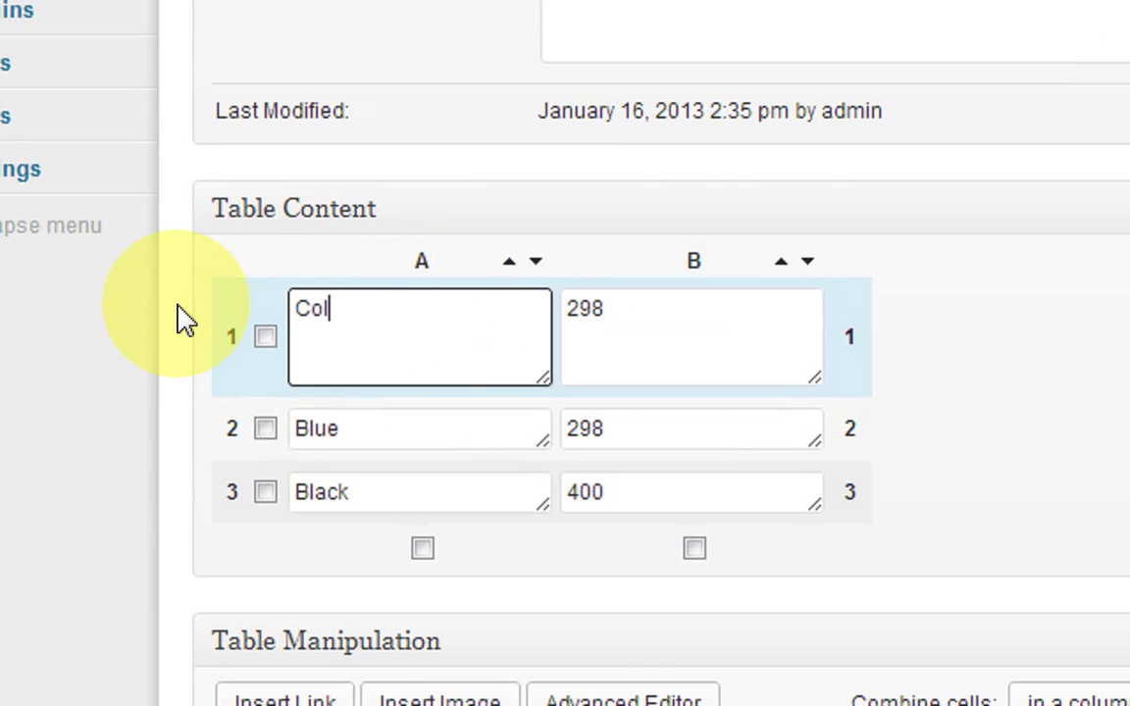
left_click_drag(631, 340, 418, 350)
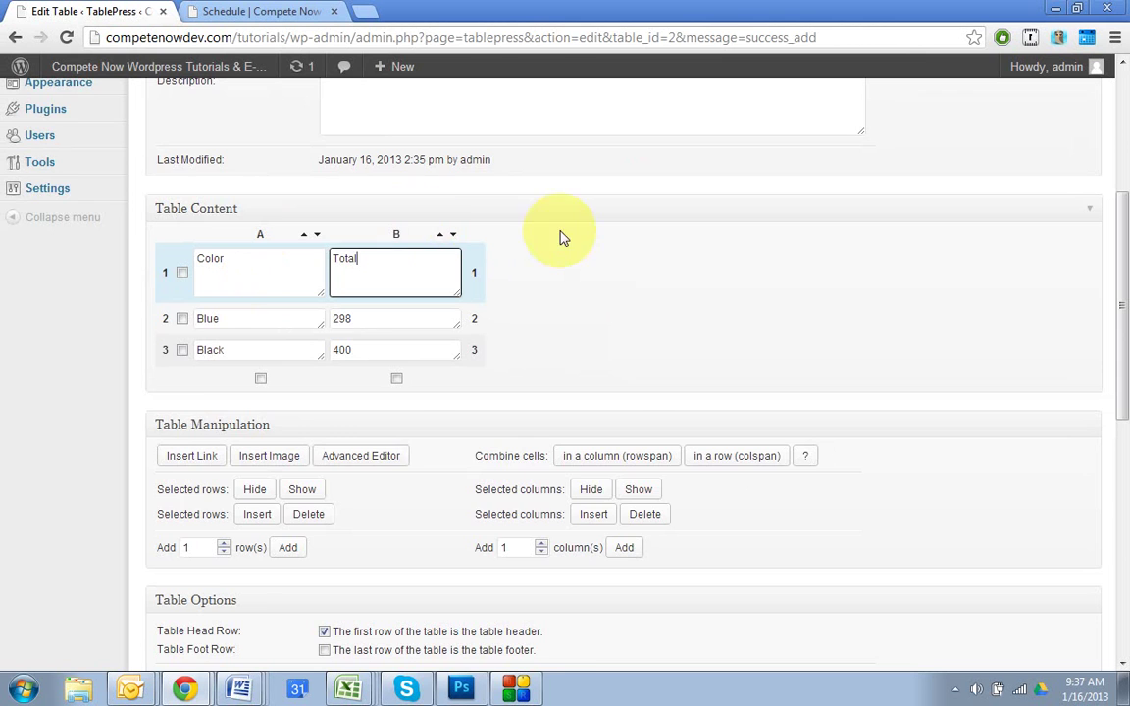
left_click(580, 244)
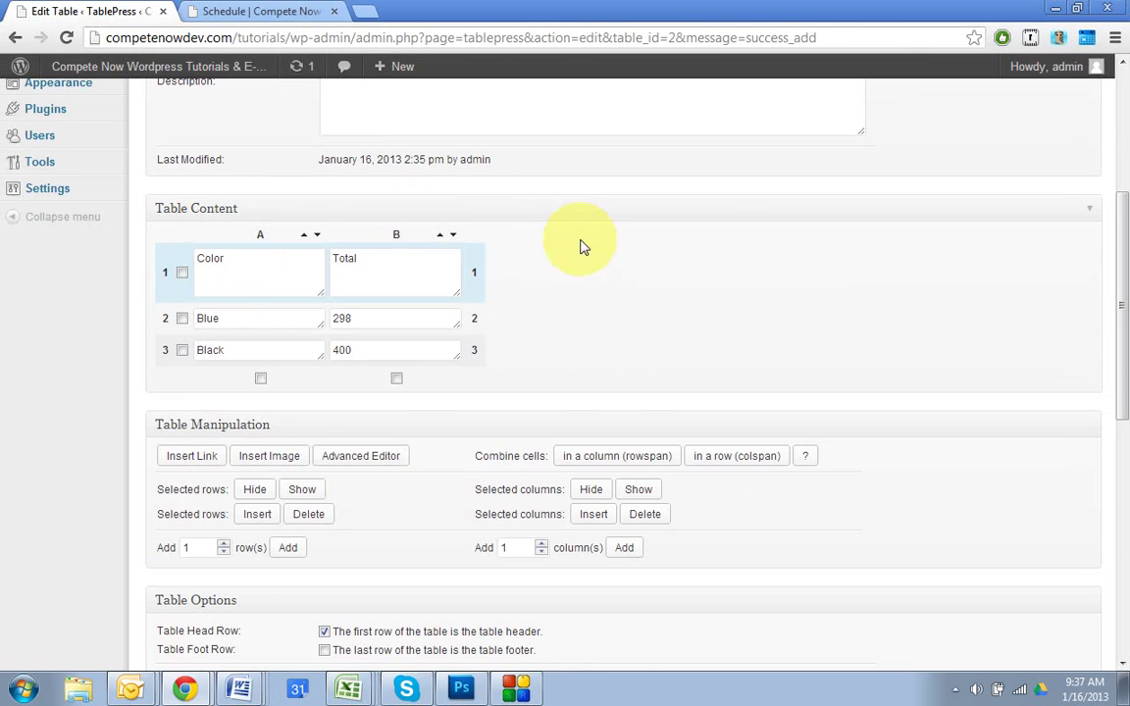
scroll(580, 244, "up", 2)
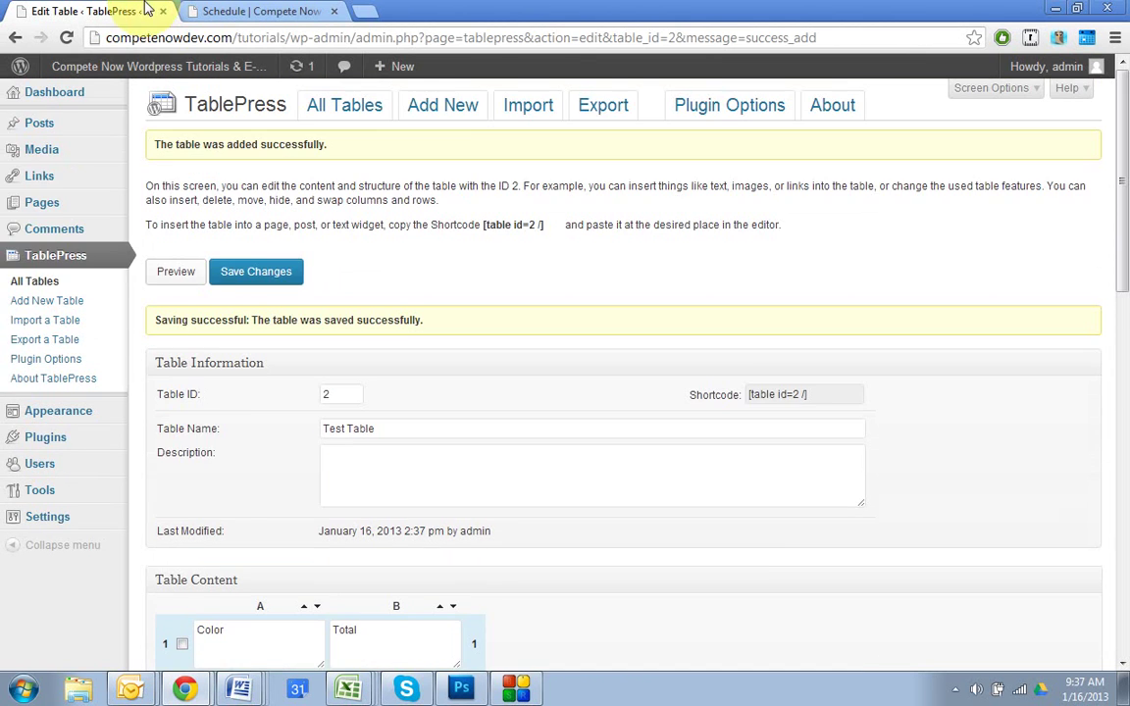
Reload the published Schedule page and check the table's new headings and values
left_click(257, 11)
left_click(67, 37)
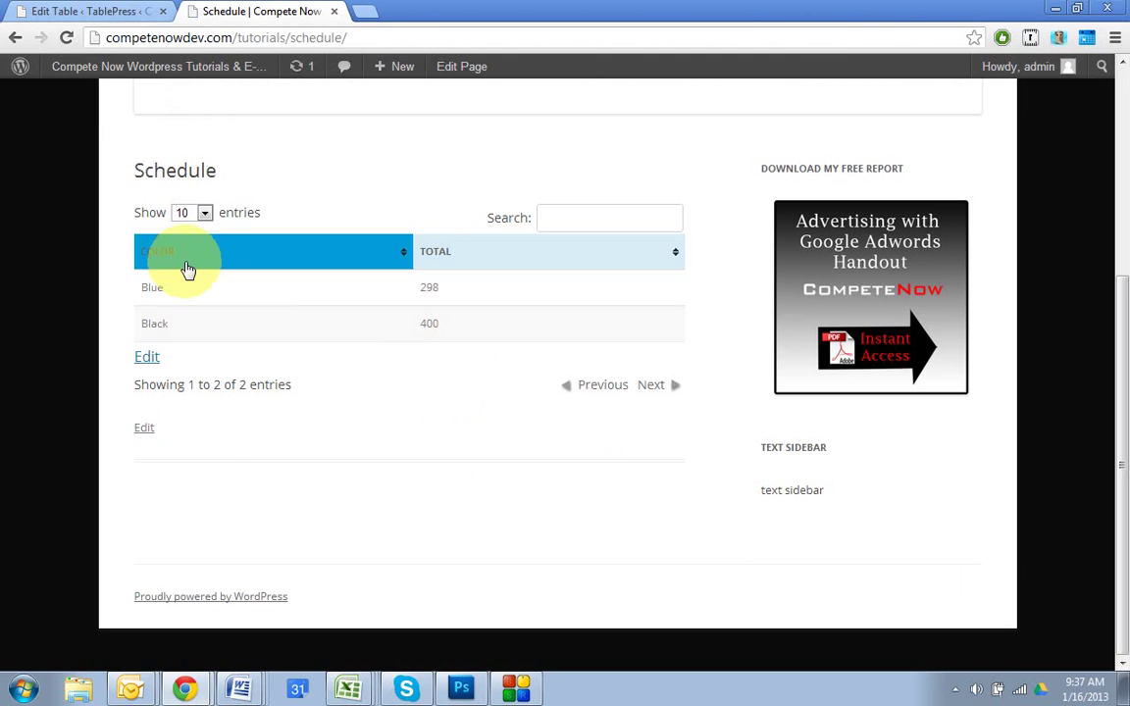
scroll(184, 291, "up", 1)
Turn off the option that makes the first row the table header, and save the table
left_click(98, 10)
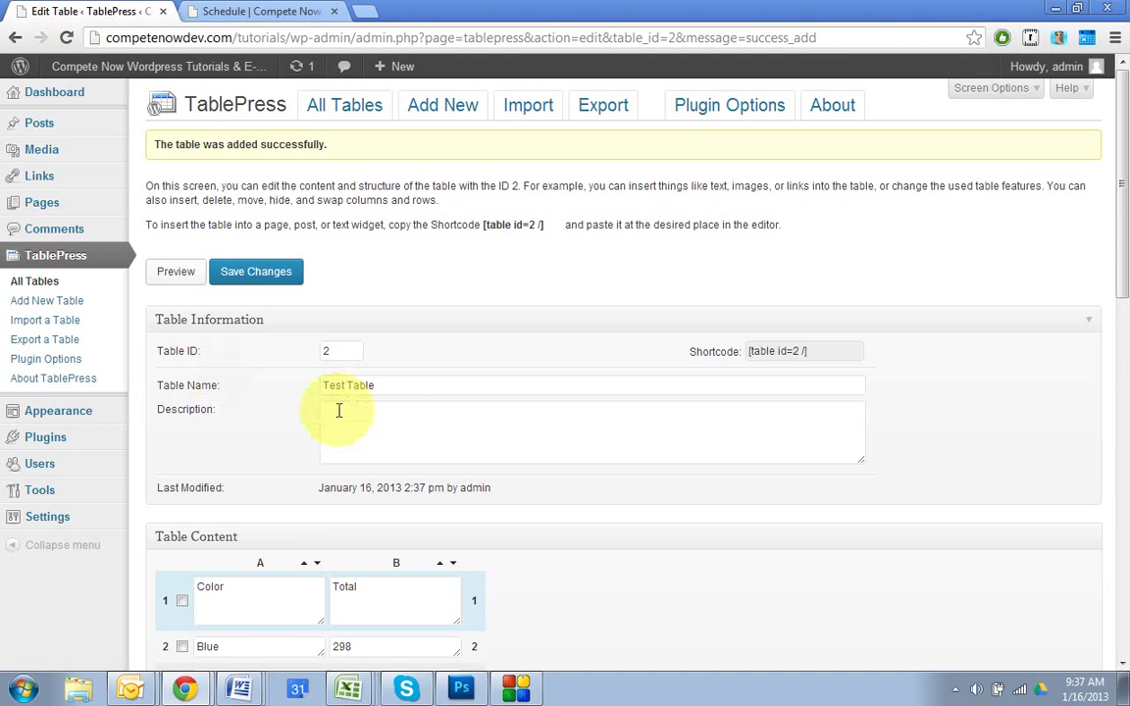
scroll(492, 437, "down", 2)
scroll(544, 455, "down", 2)
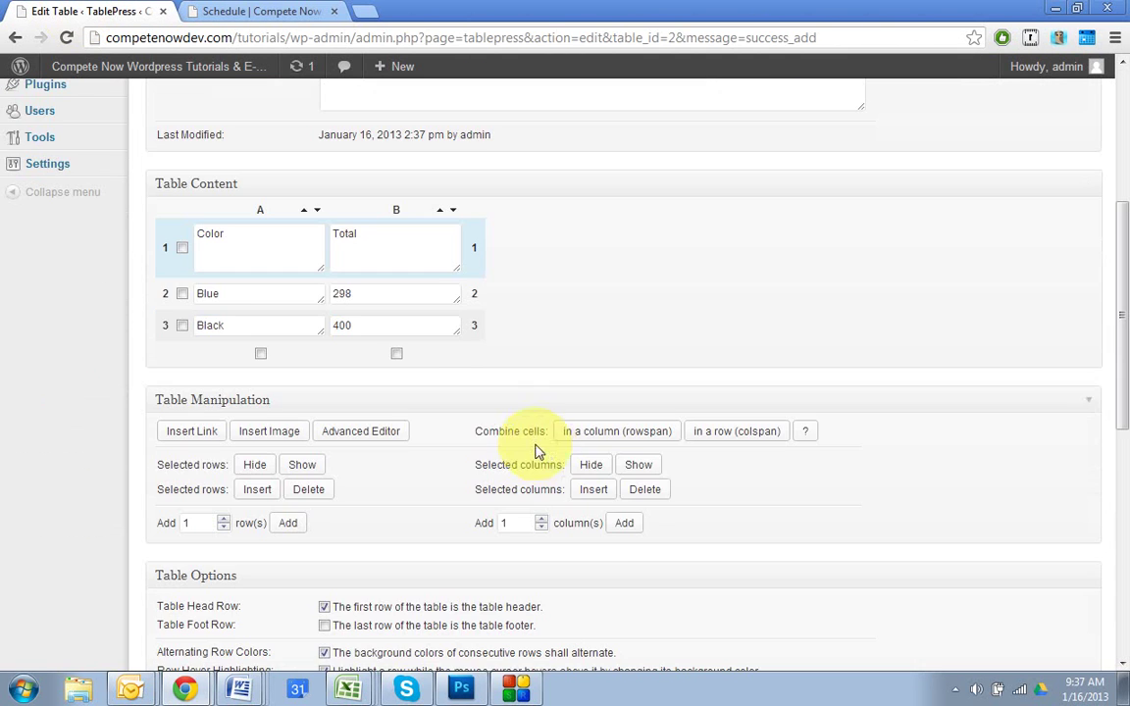
left_click(294, 10)
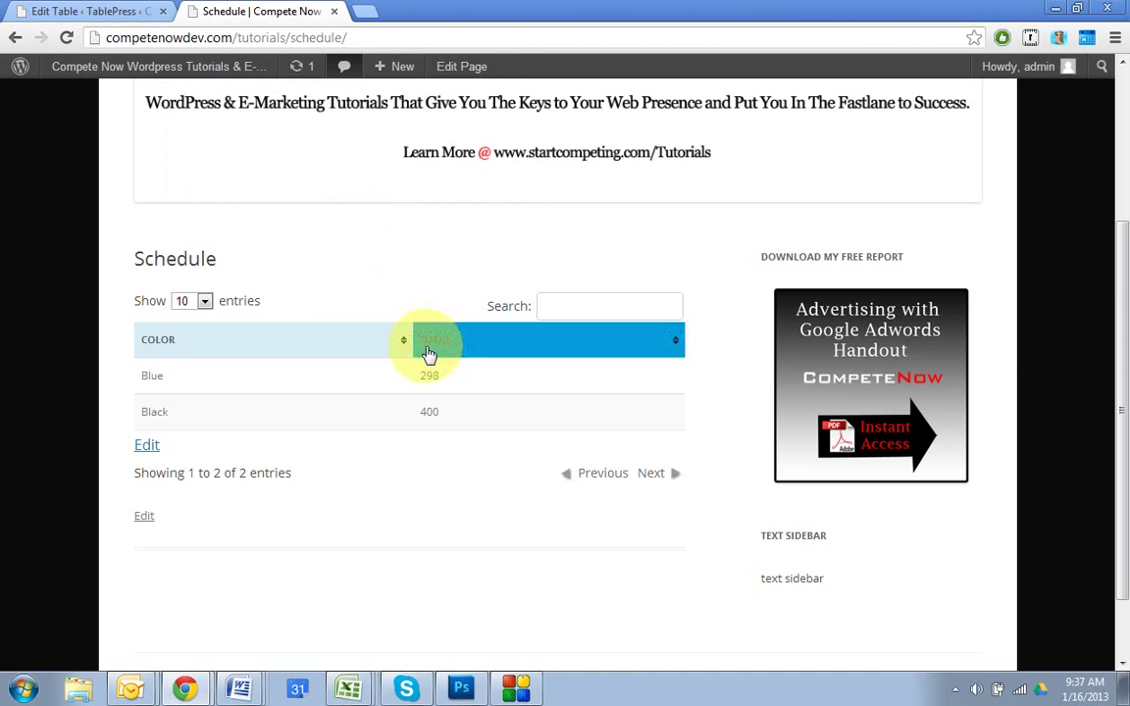
left_click(95, 11)
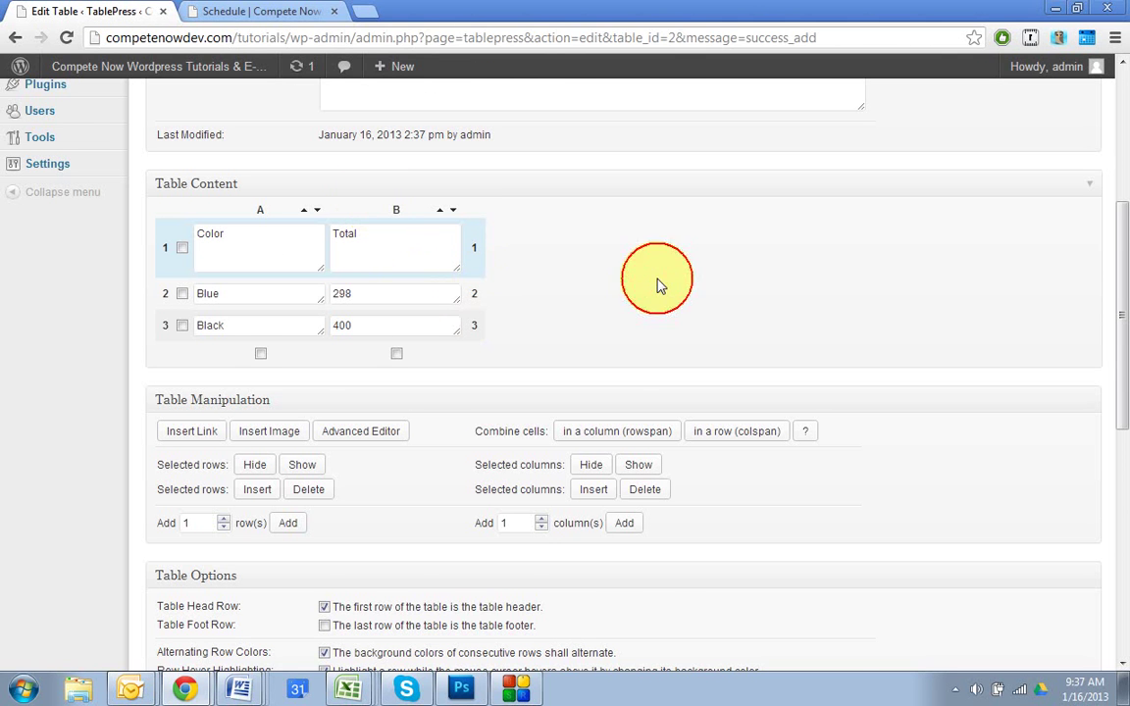
scroll(656, 284, "down", 1)
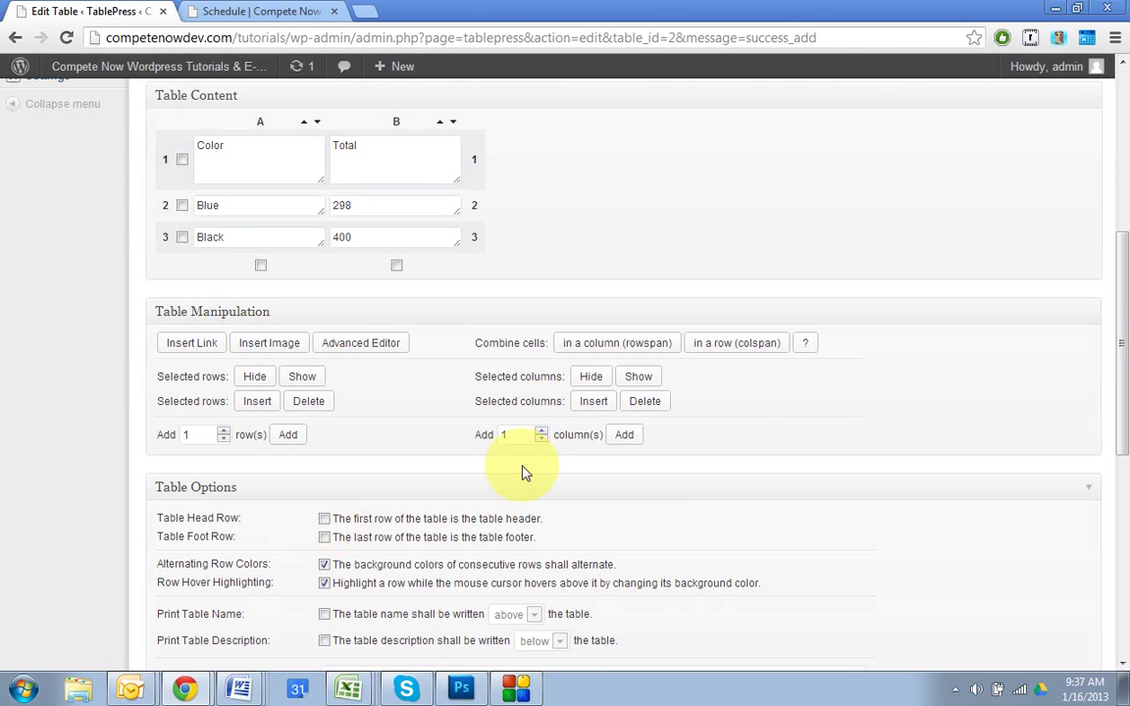
scroll(232, 172, "up", 4)
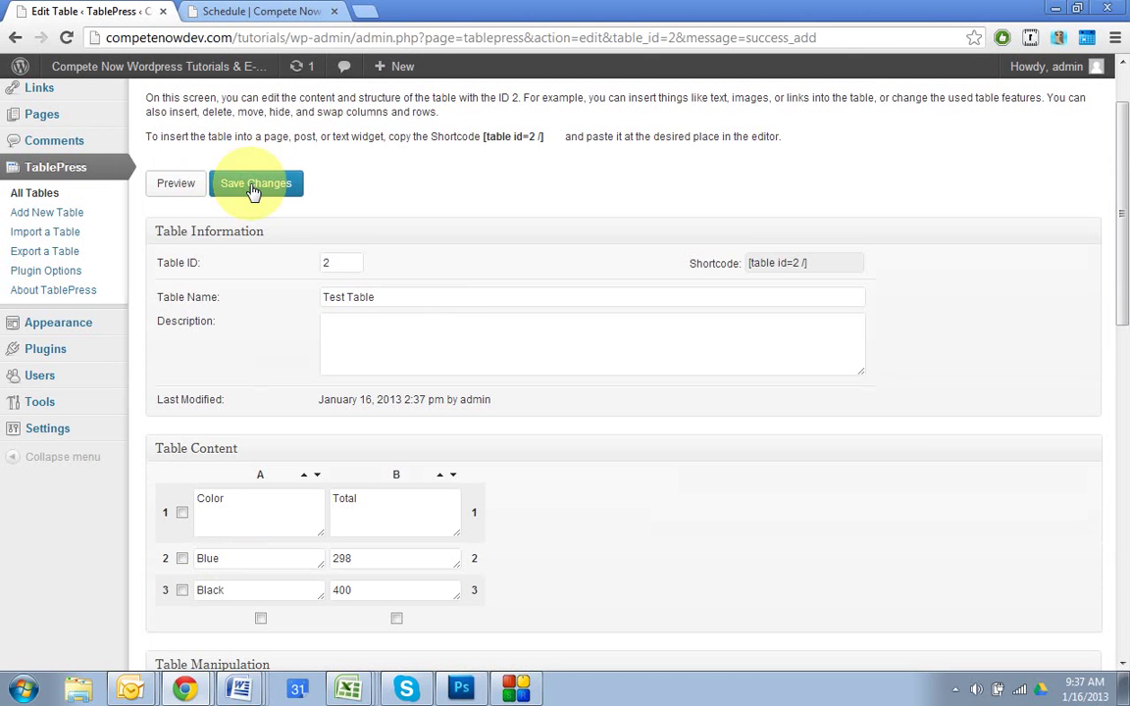
Reload the published Schedule page and compare its table with the alternating row color and hover highlighting options
left_click(245, 11)
left_click(66, 37)
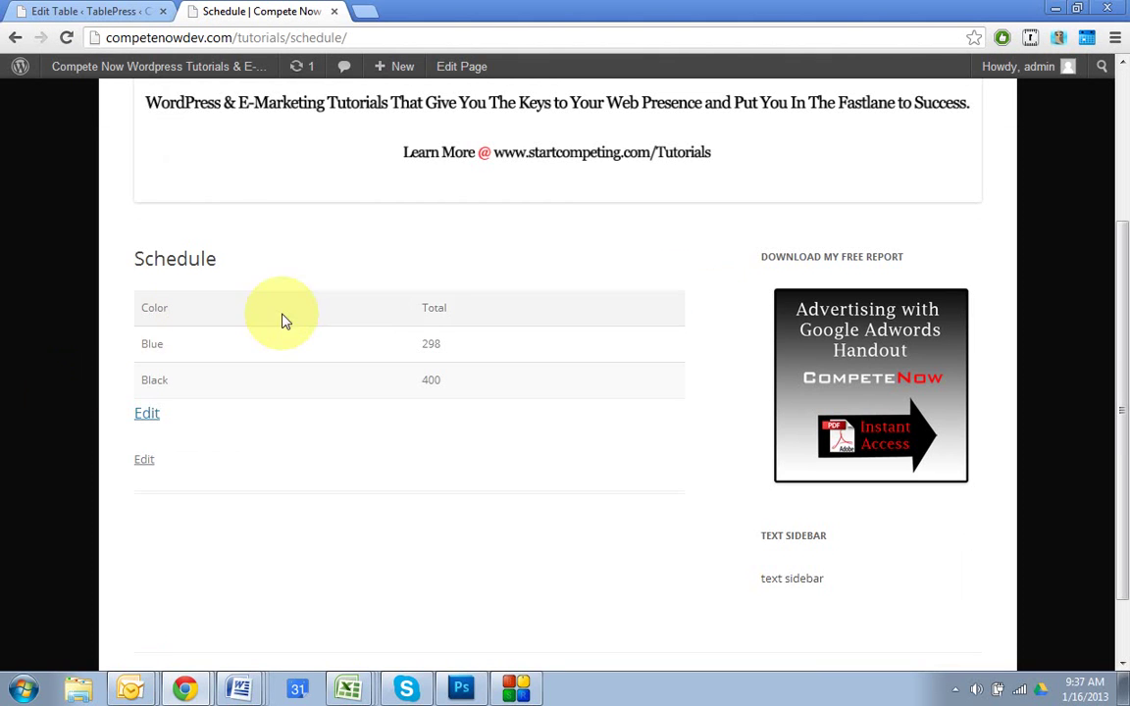
left_click(118, 10)
scroll(549, 589, "down", 3)
scroll(578, 565, "down", 3)
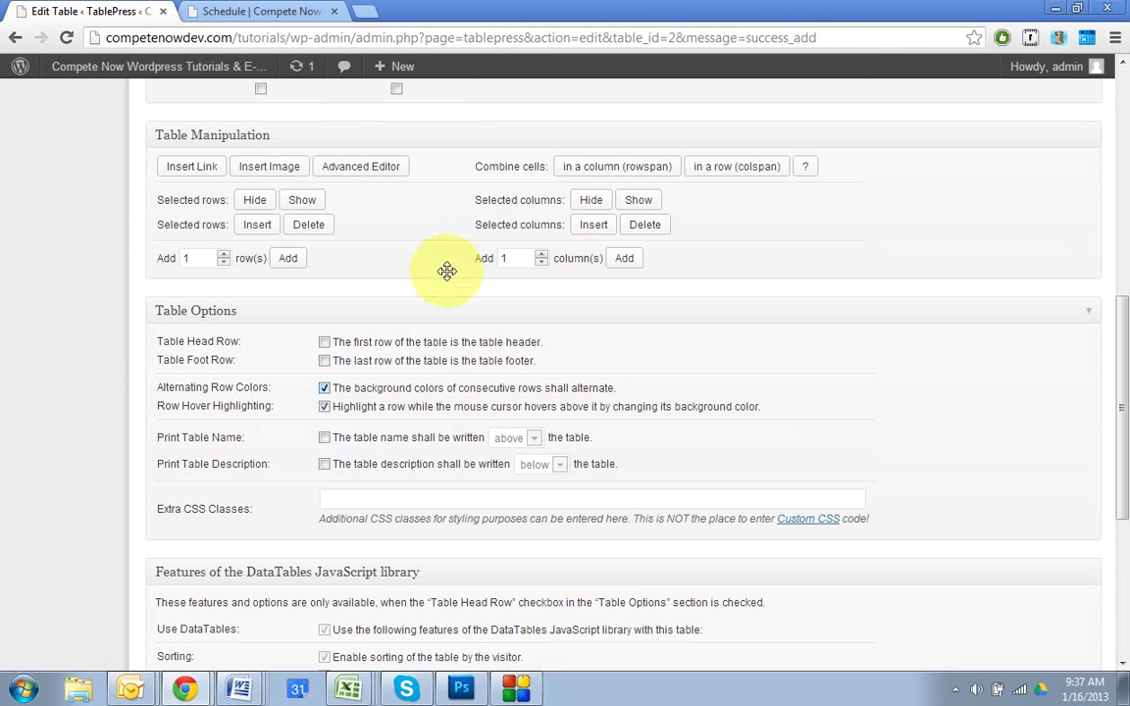
left_click(227, 12)
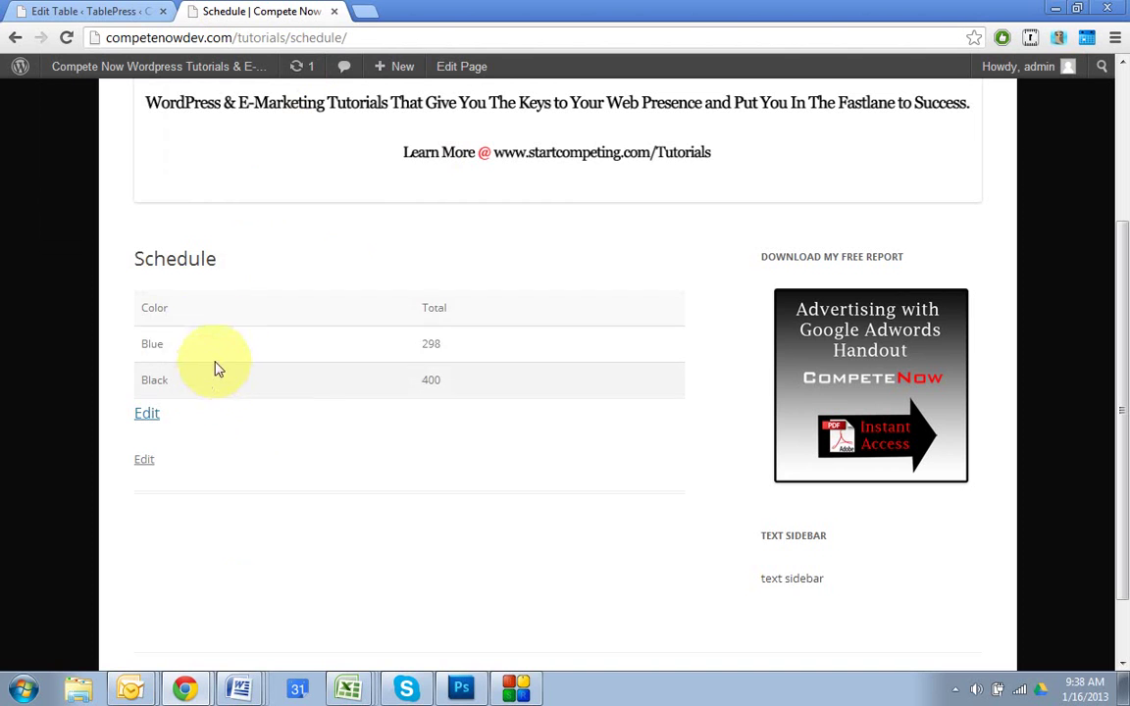
left_click(98, 11)
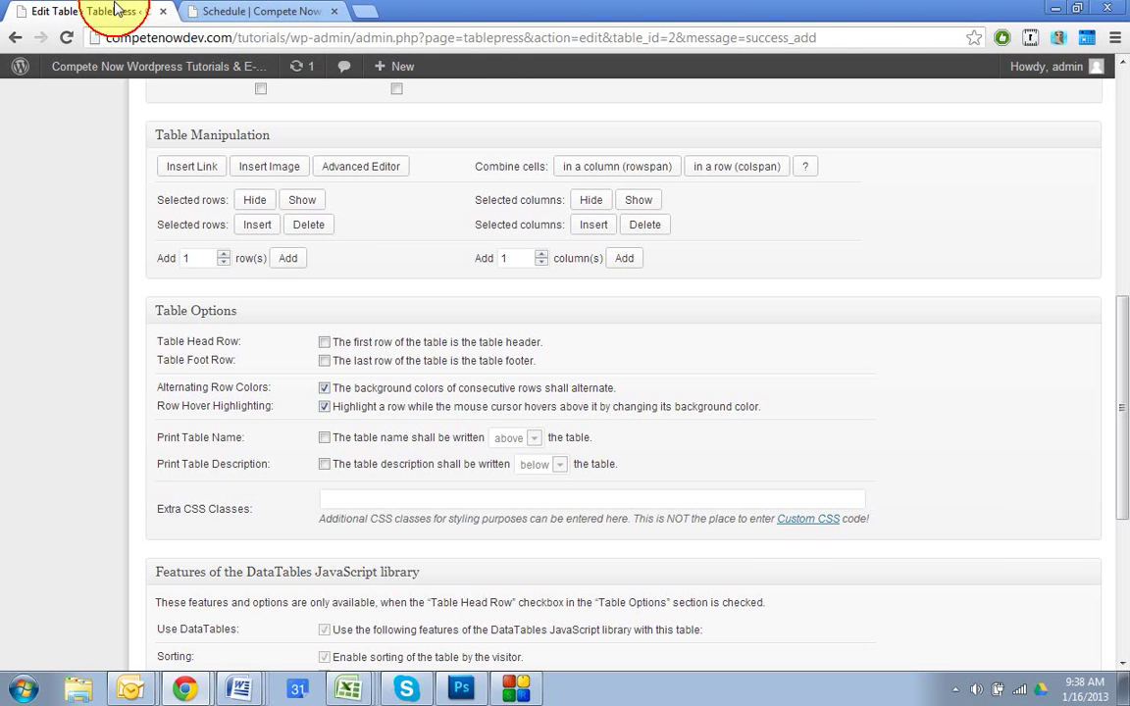
Save the table with alternating row colors and row hover highlighting enabled
left_click(325, 388)
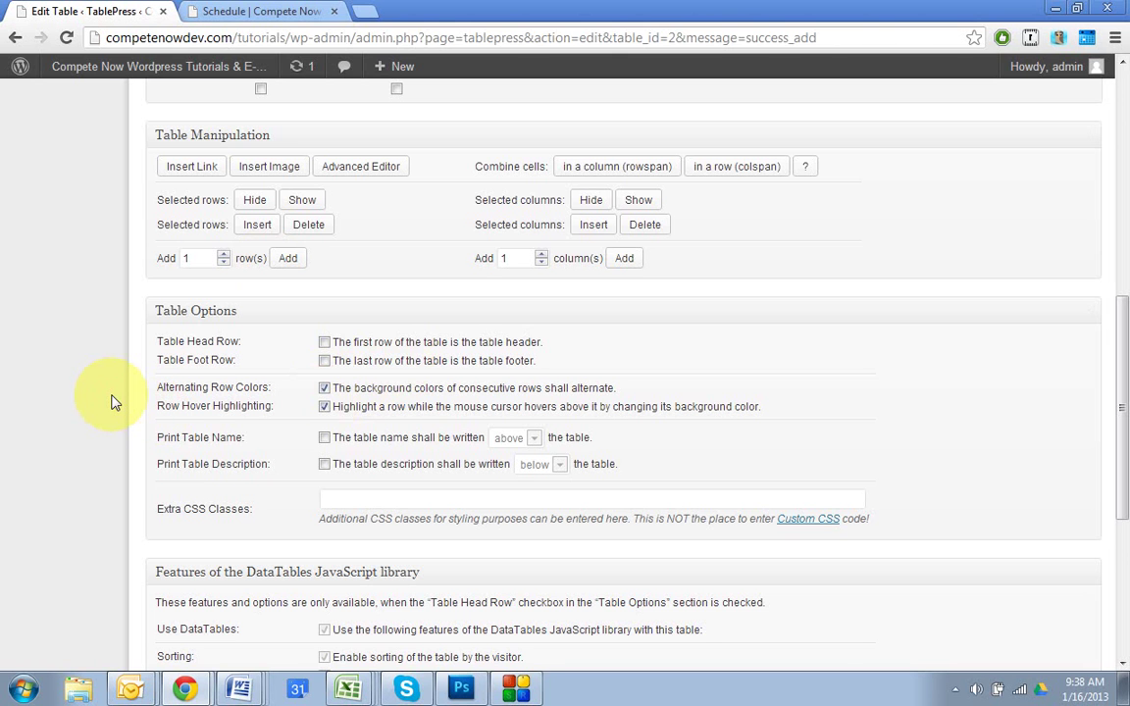
scroll(111, 402, "down", 4)
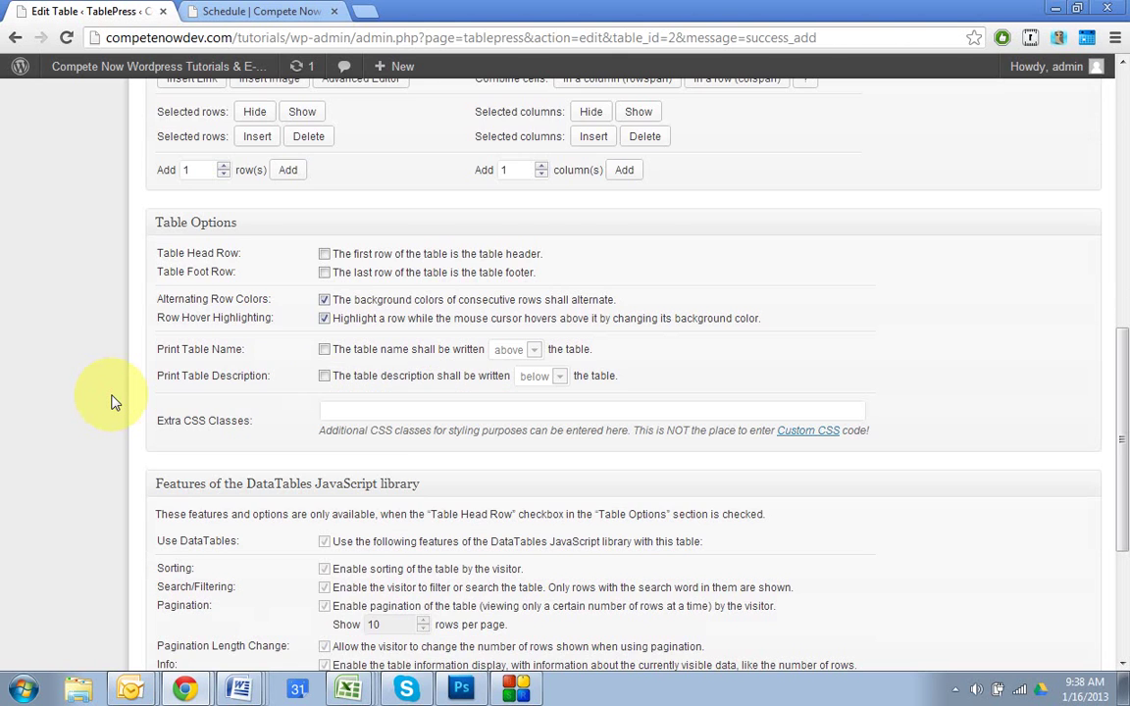
left_click(279, 536)
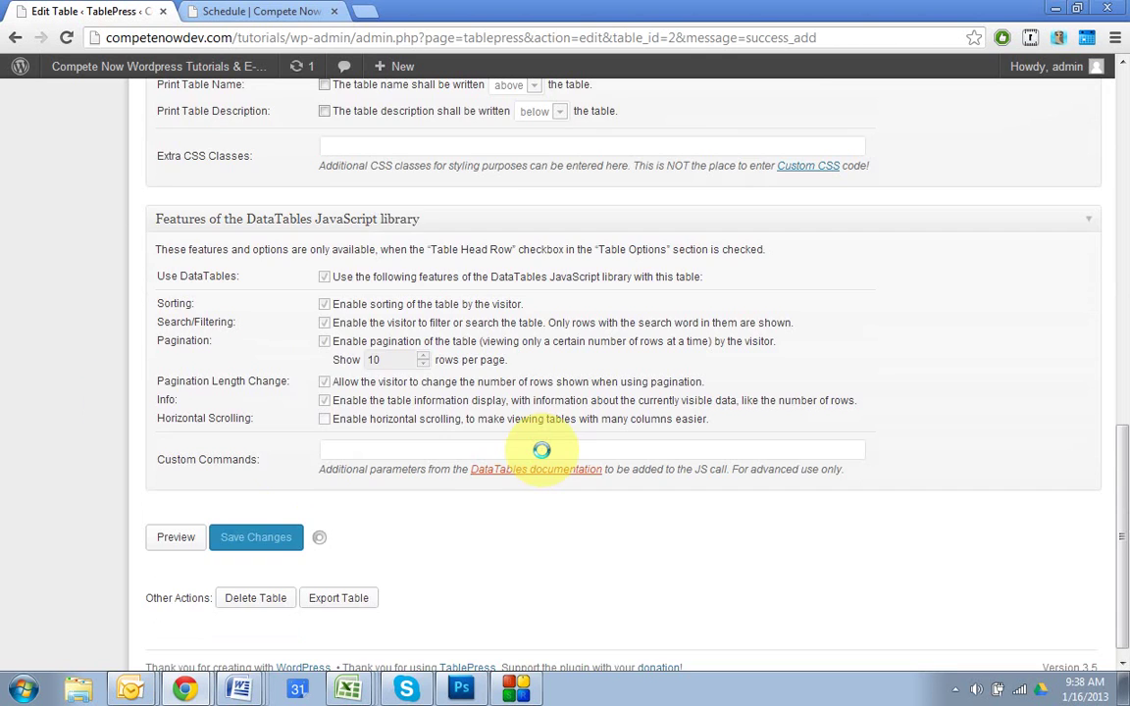
scroll(560, 444, "up", 15)
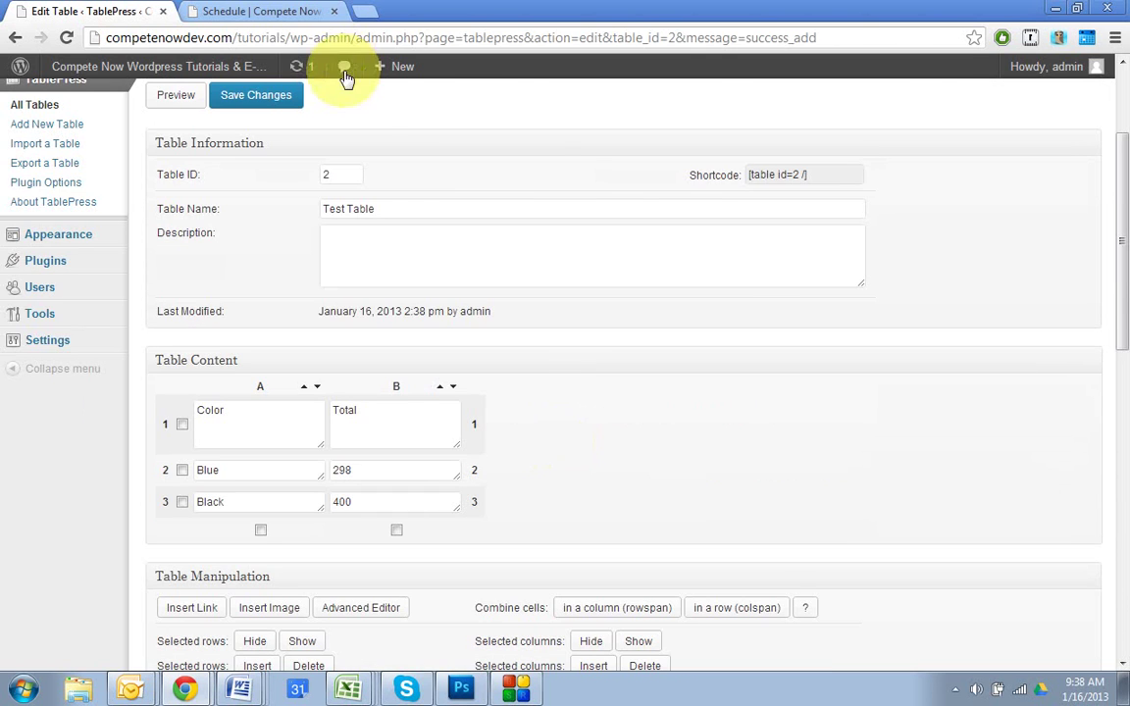
Check the finished table on the published Schedule page
left_click(272, 11)
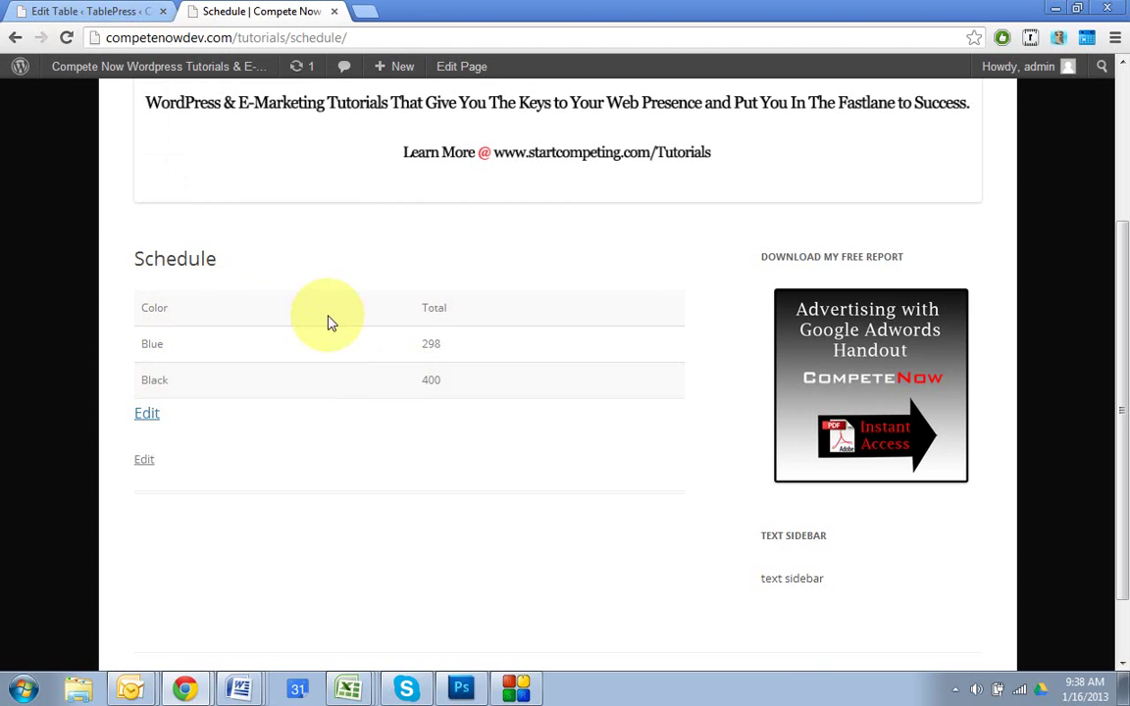
scroll(335, 367, "up", 3)
scroll(319, 405, "down", 1)
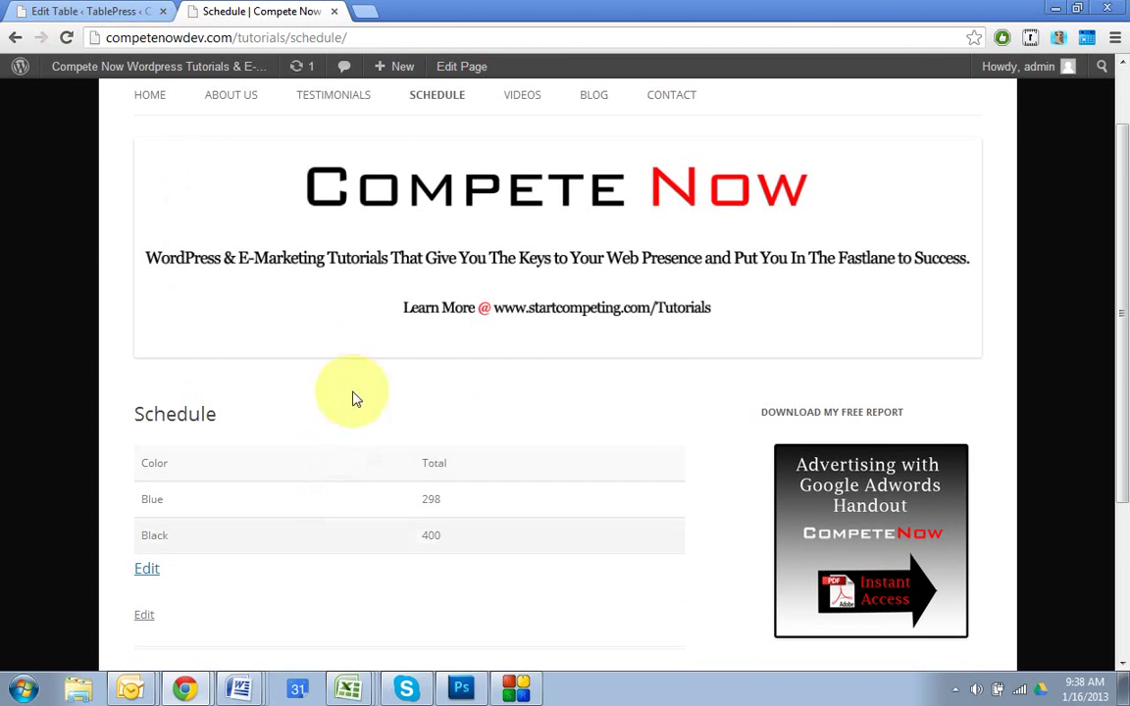
Close the published Schedule page and review the table's display options and DataTables JavaScript library features
scroll(262, 501, "down", 1)
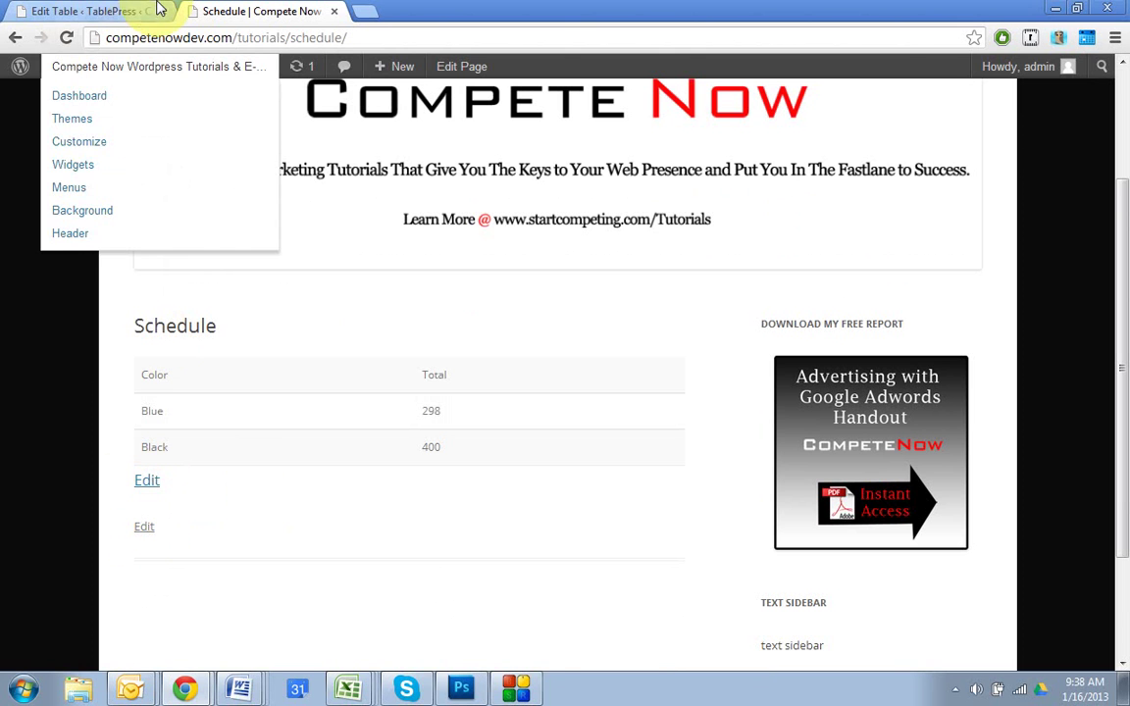
left_click(101, 12)
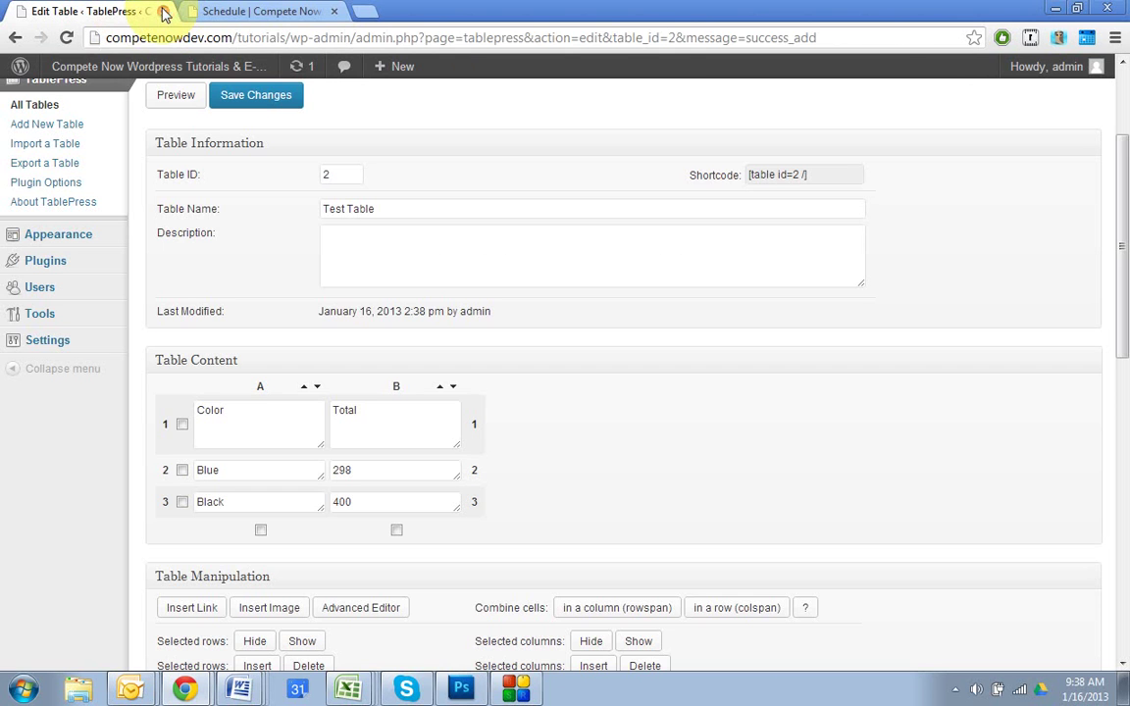
left_click(164, 12)
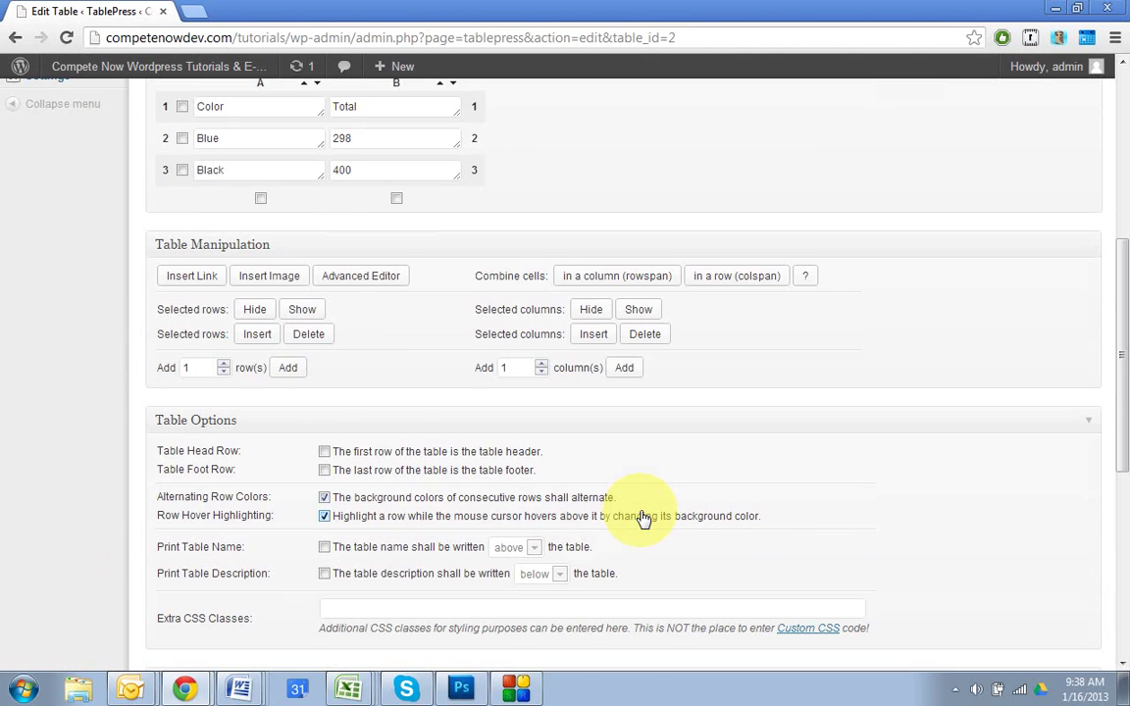
scroll(643, 517, "down", 2)
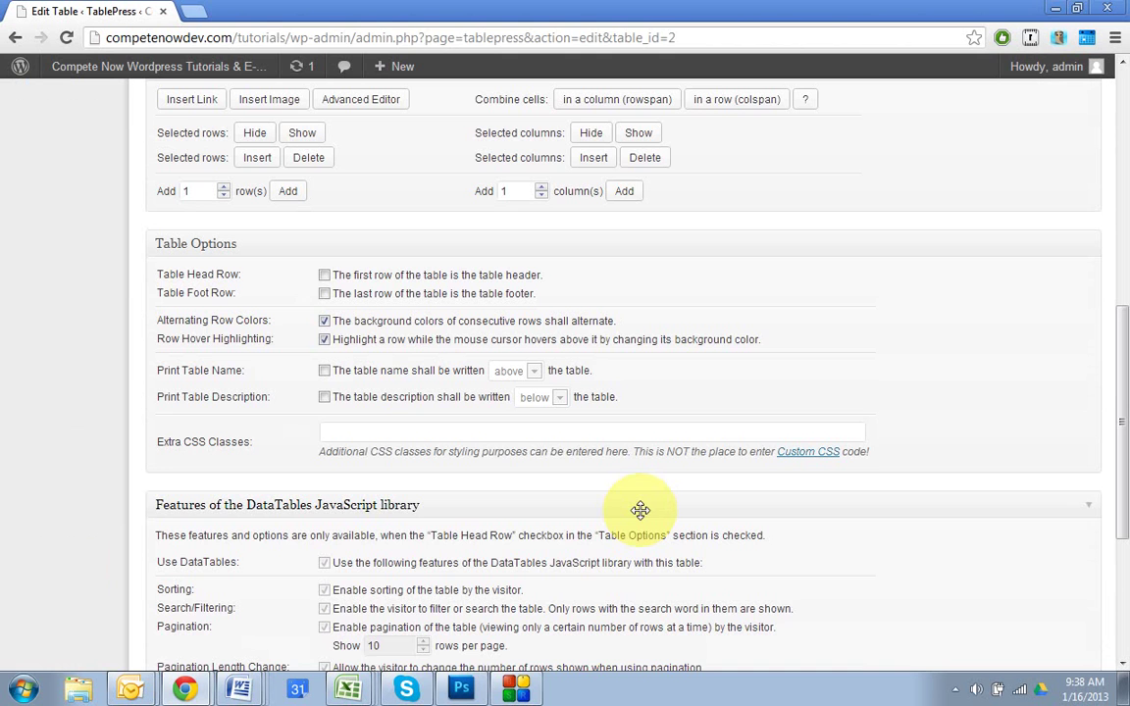
scroll(639, 509, "down", 2)
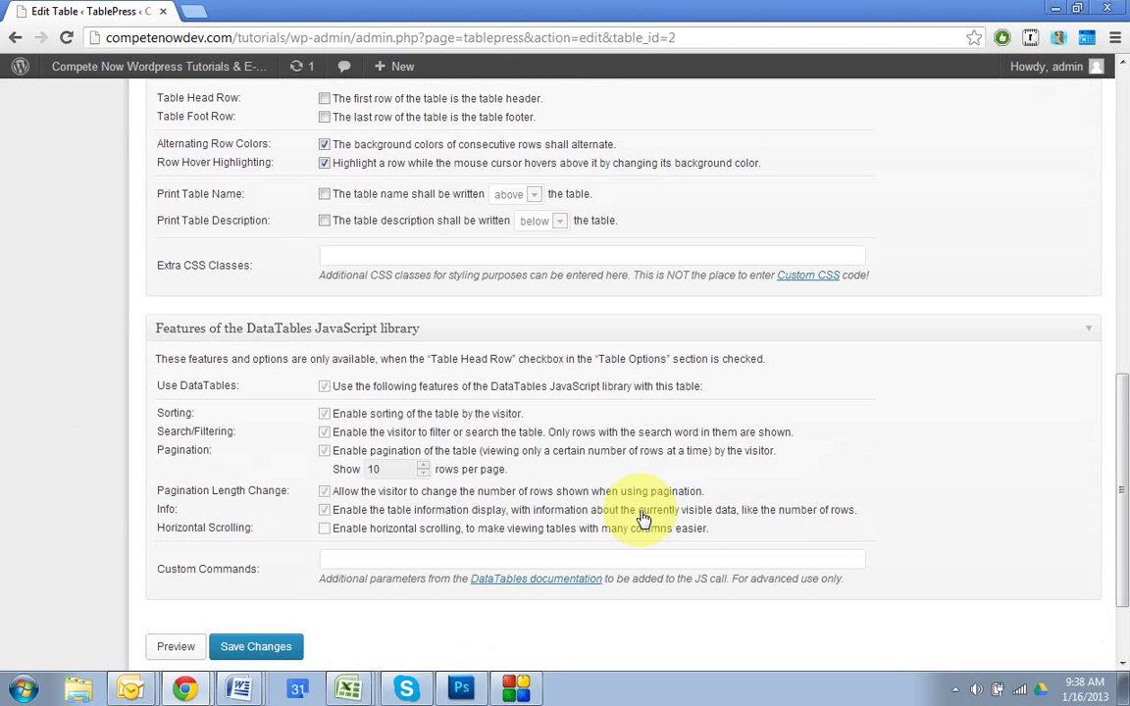
scroll(642, 517, "up", 10)
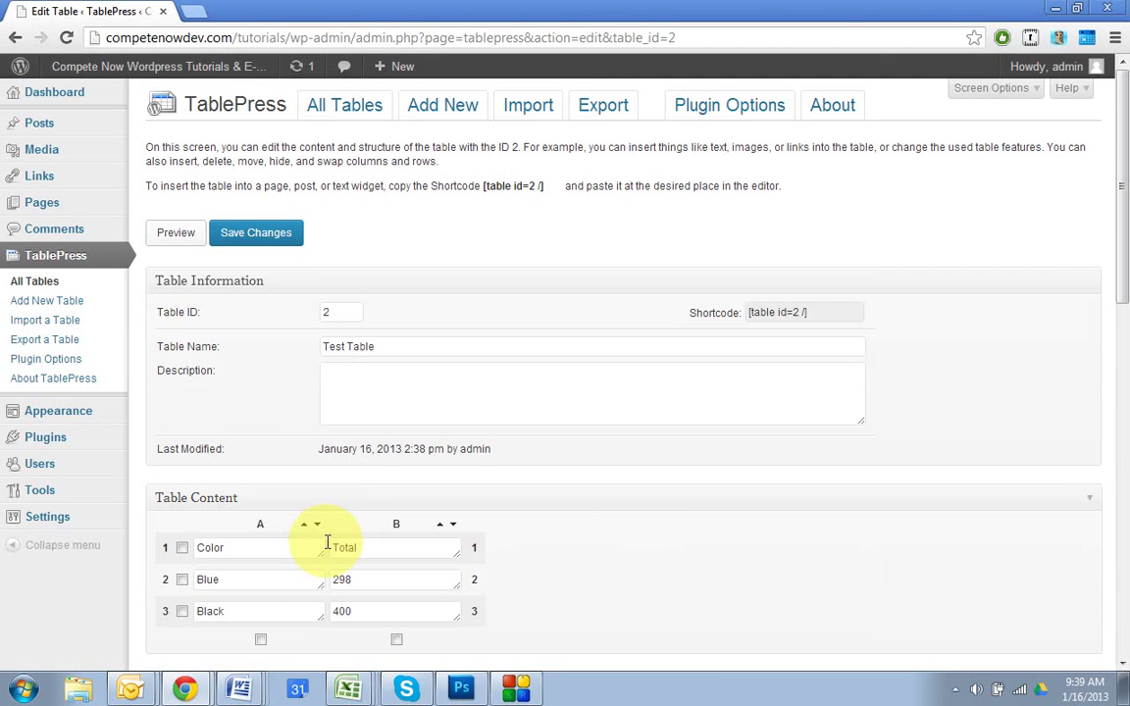
left_click(269, 548)
scroll(396, 489, "down", 2)
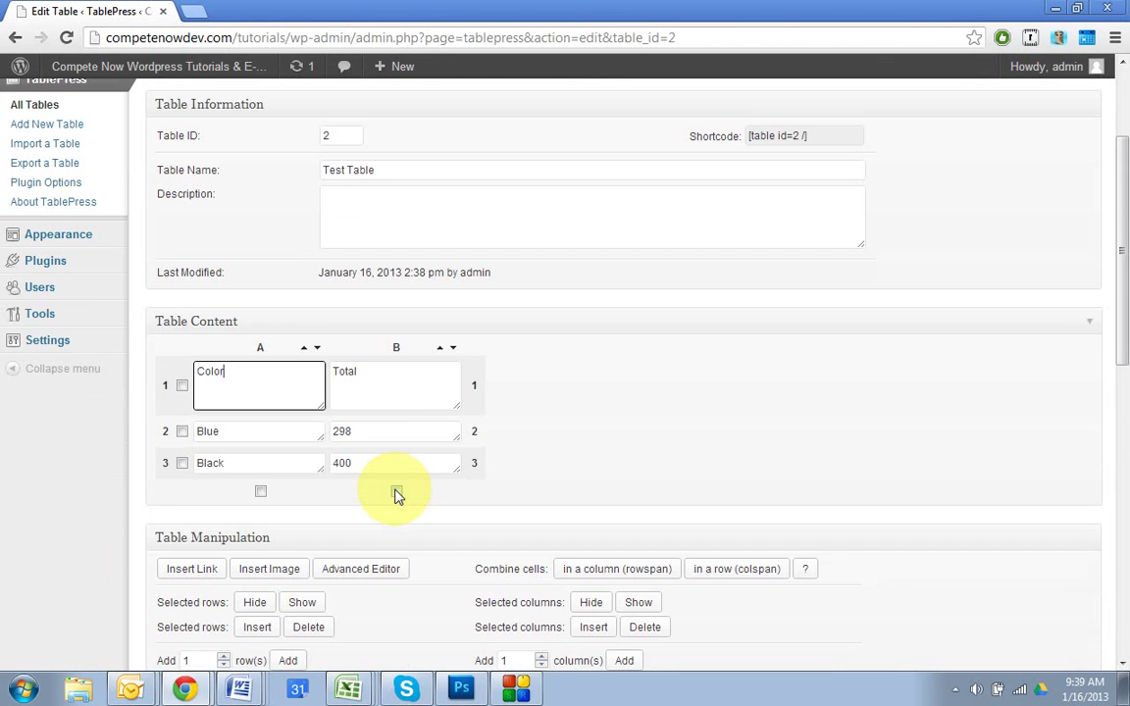
left_click(267, 430)
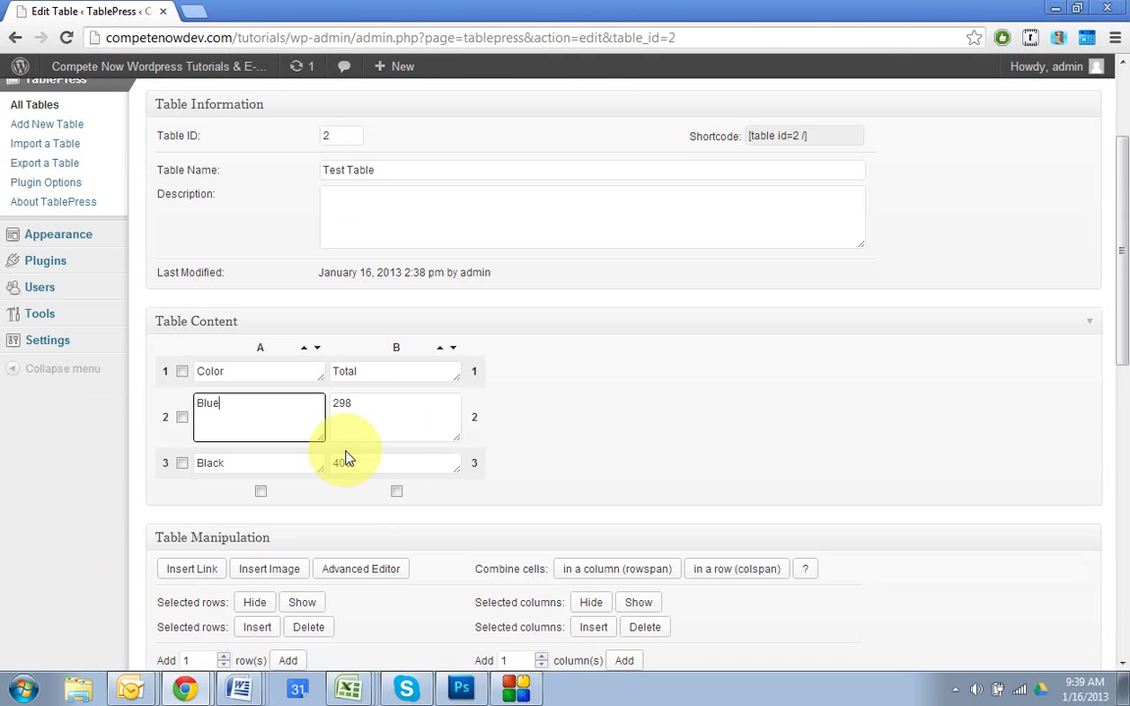
scroll(333, 432, "down", 1)
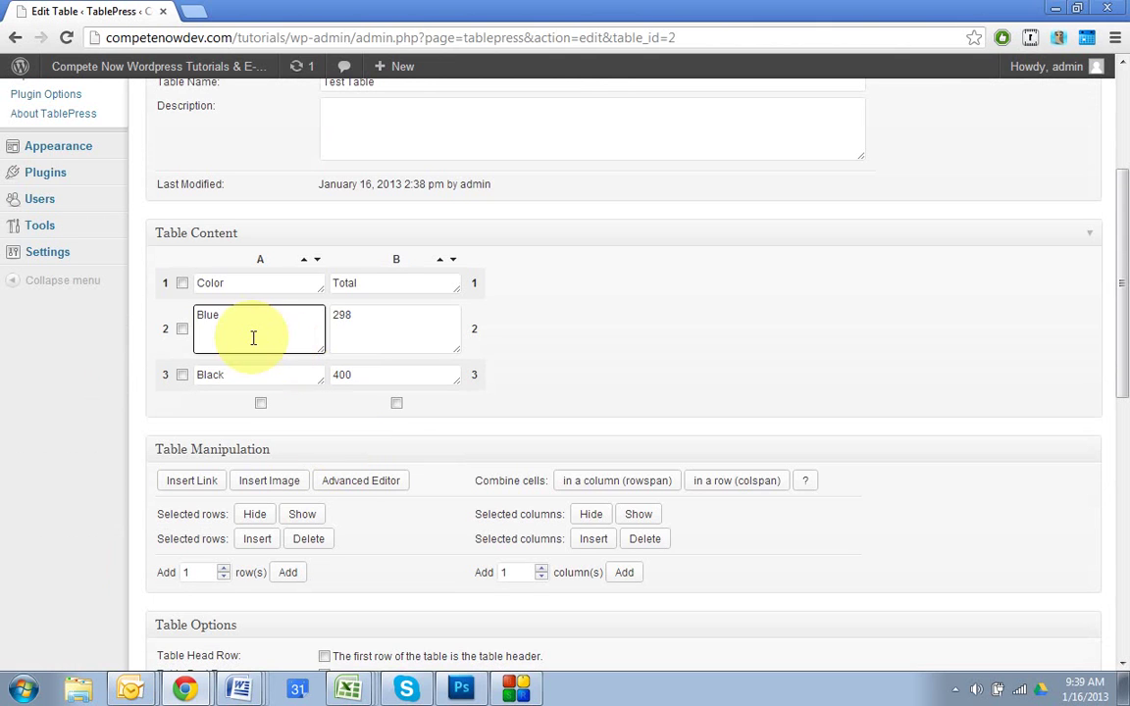
left_click(355, 481)
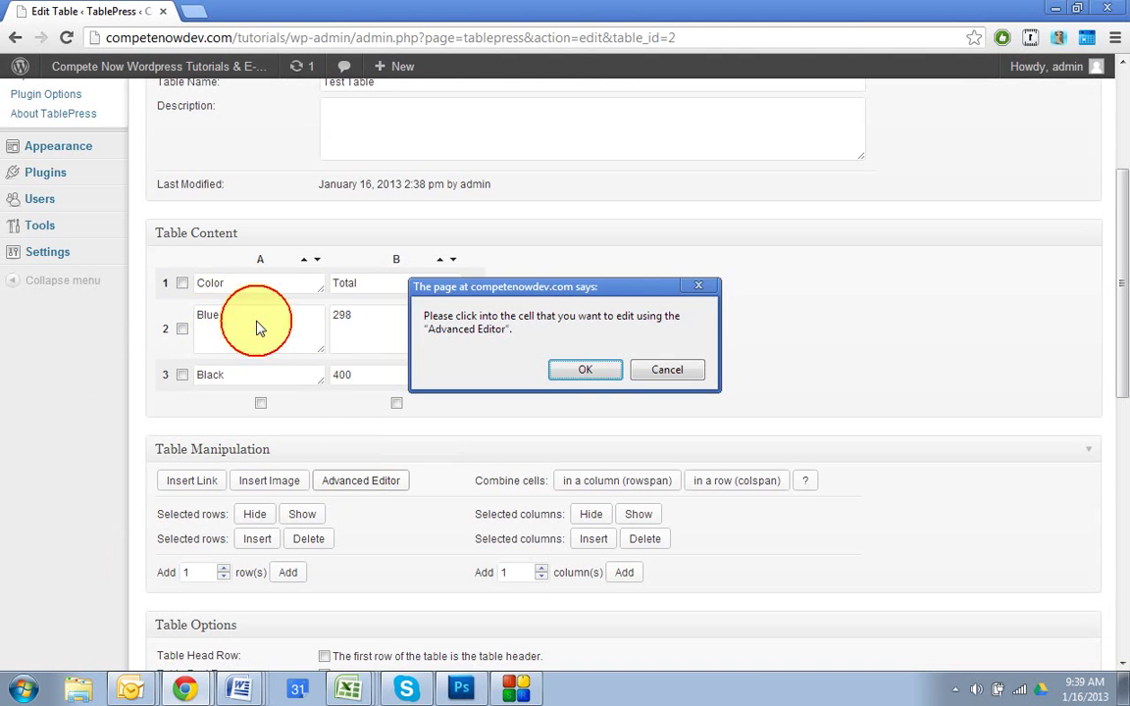
left_click(594, 369)
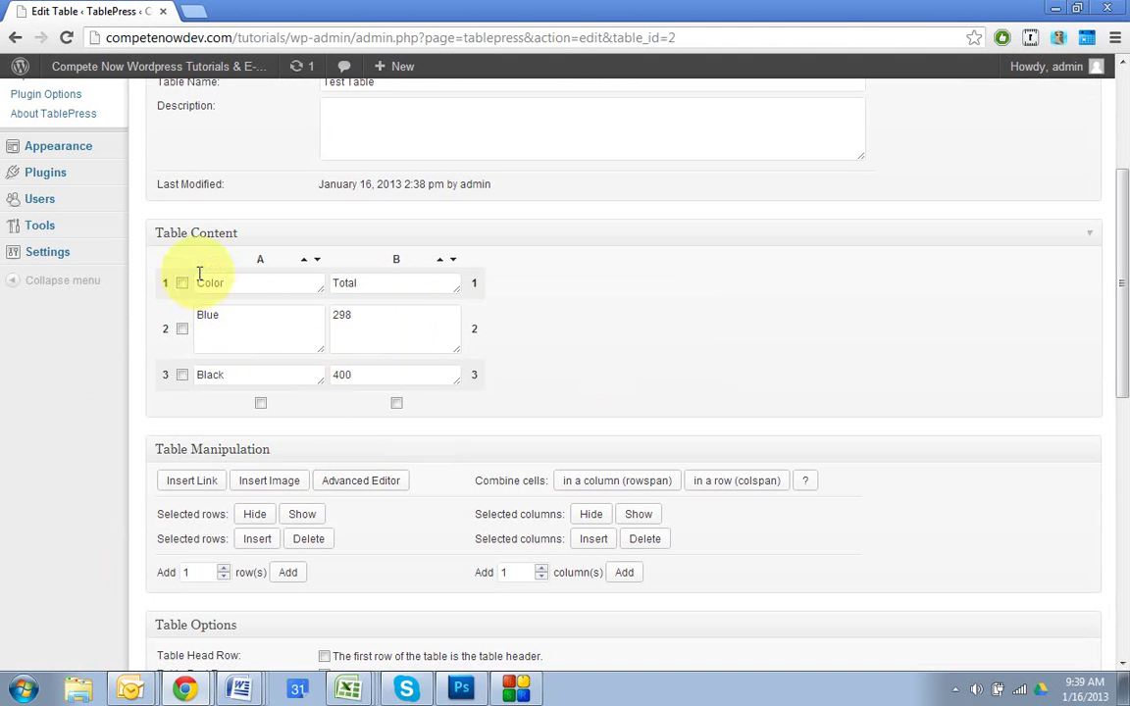
left_click(255, 324)
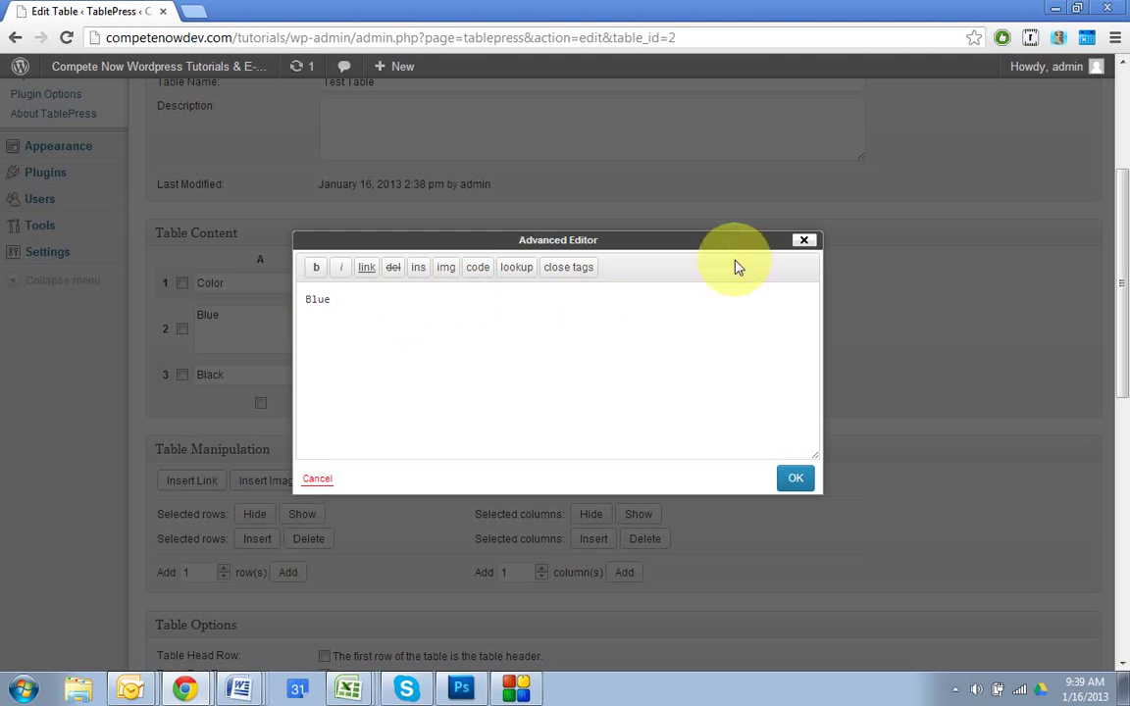
left_click(803, 241)
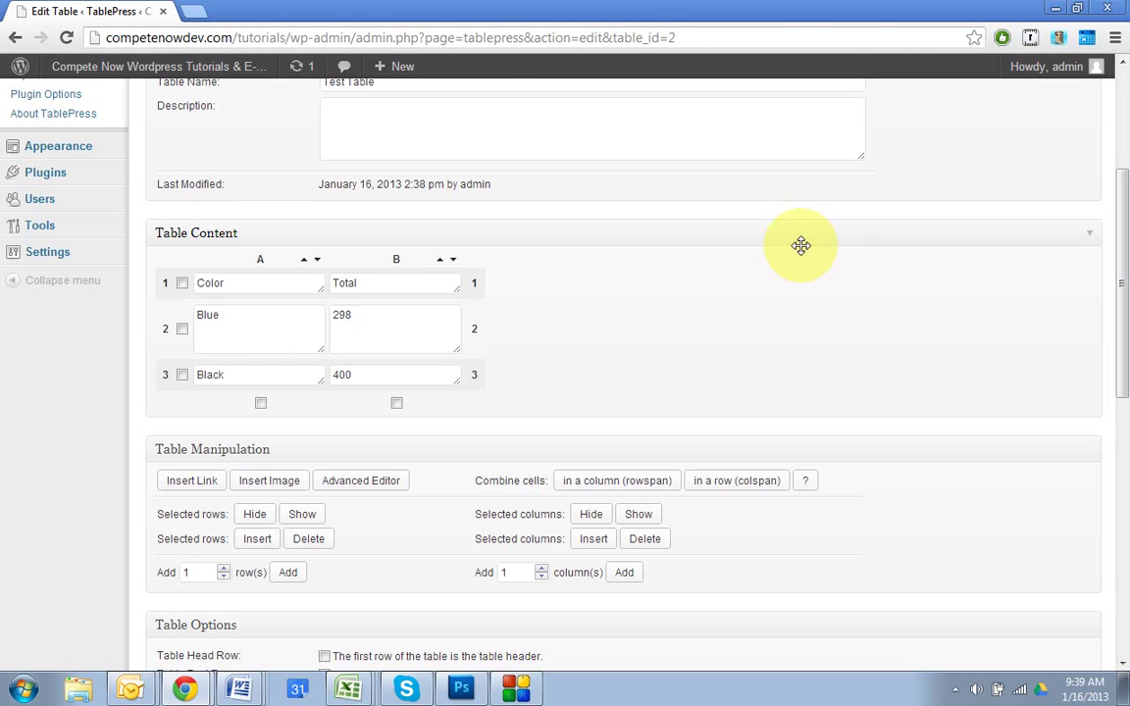
Open the Blue cell in the Advanced Editor and clear its text
double_click(236, 324, "shift")
left_click(416, 309)
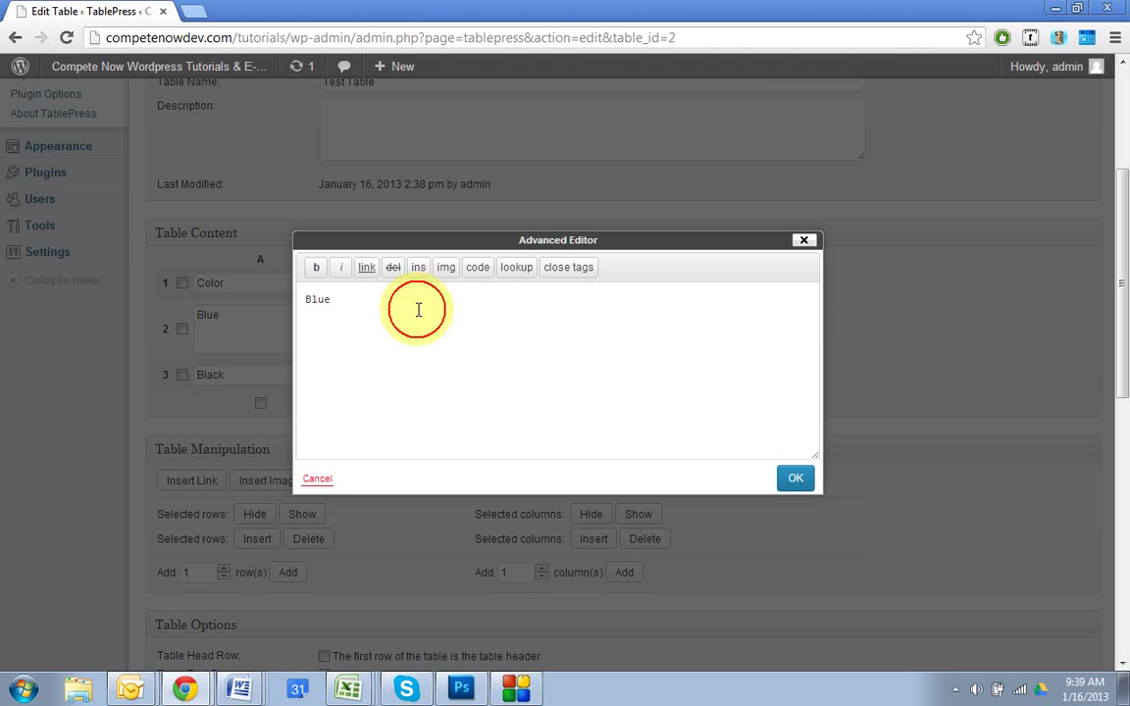
key("ctrl+a")
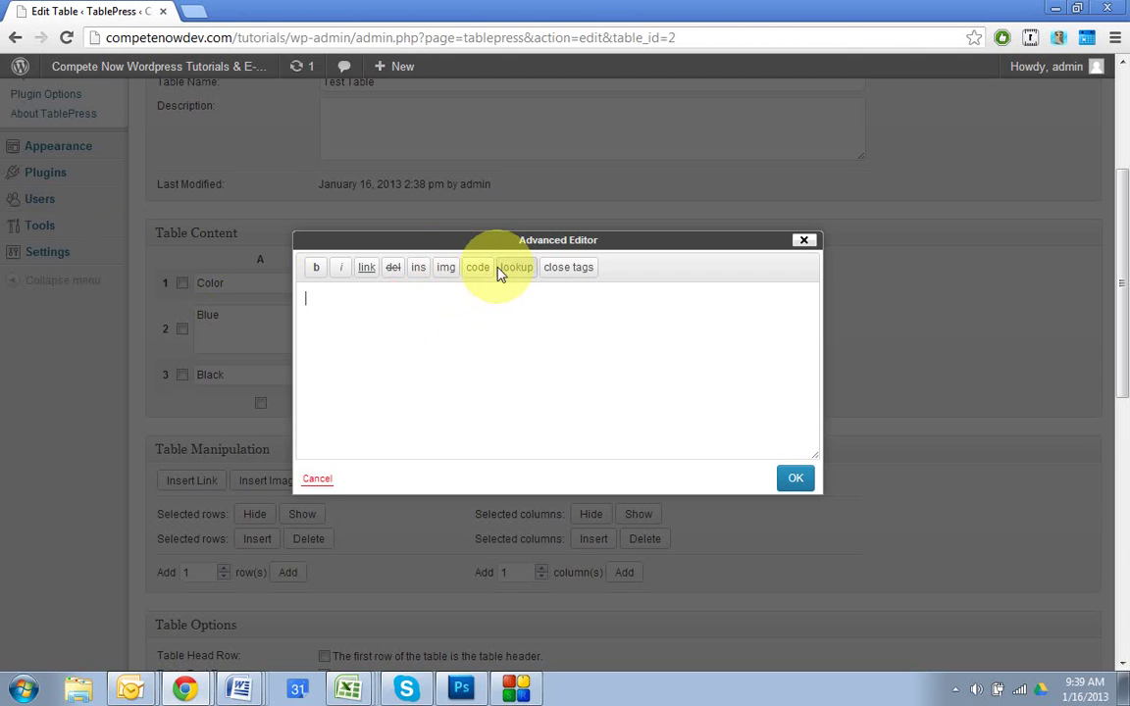
Open the site in a new browser tab and bring up its WordPress Media Library there
right_click(98, 78)
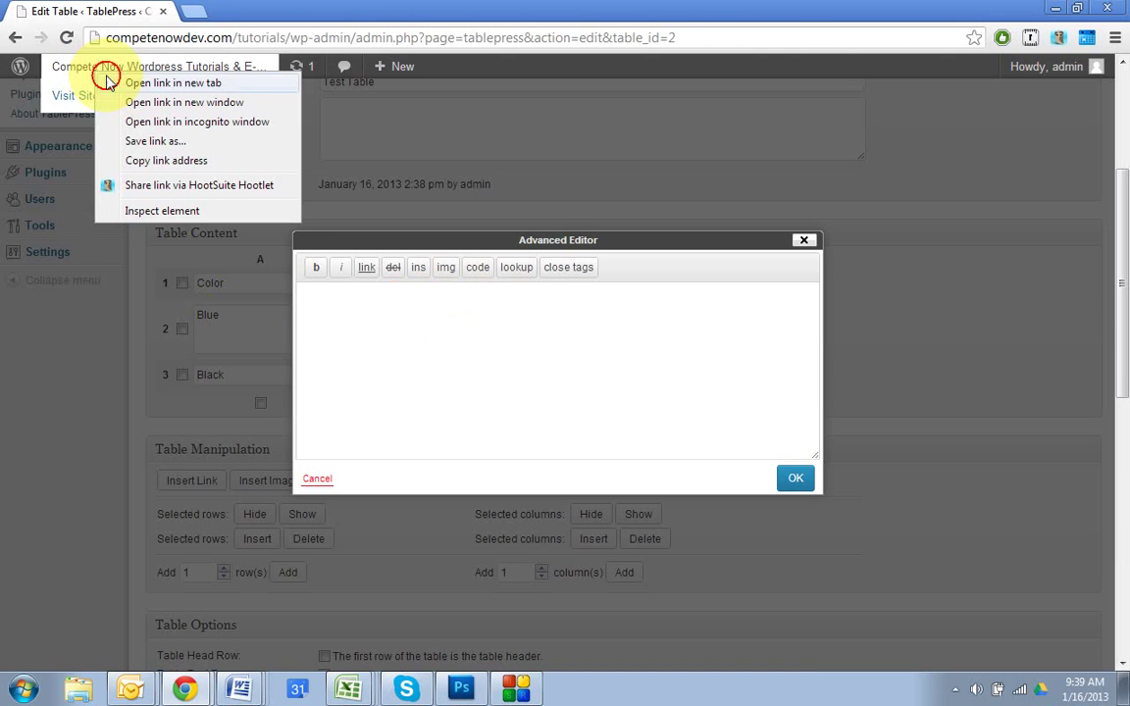
left_click(137, 83)
left_click(201, 10)
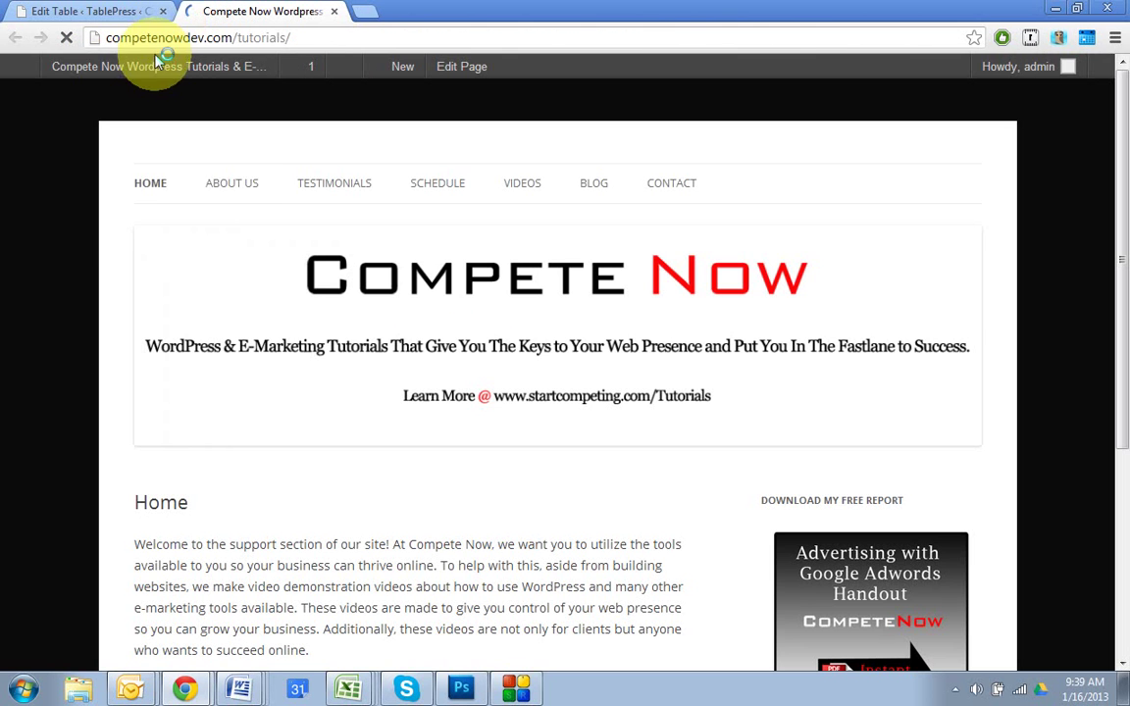
mouse_move(131, 66)
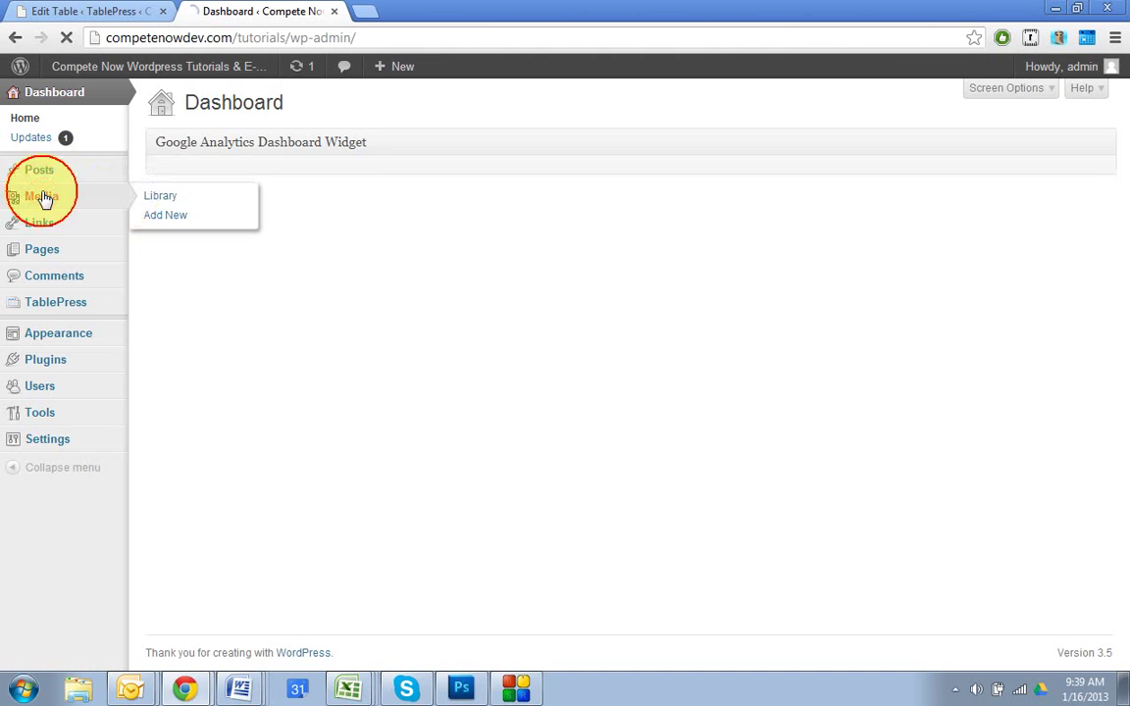
left_click(44, 199)
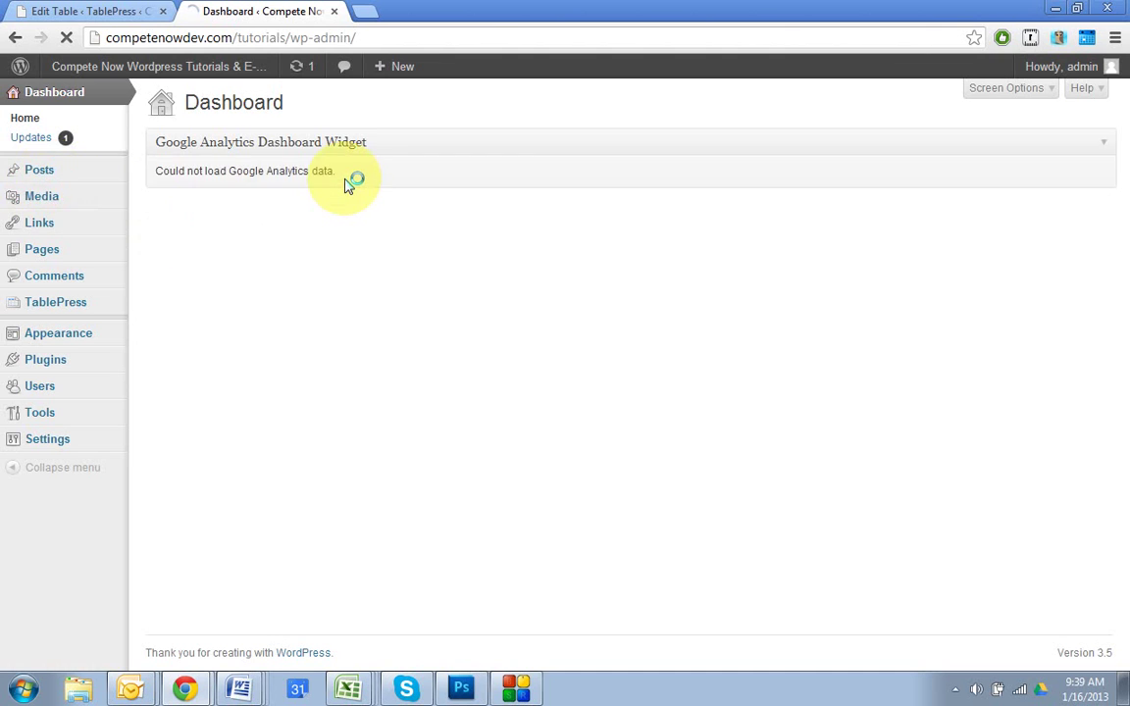
left_click(89, 10)
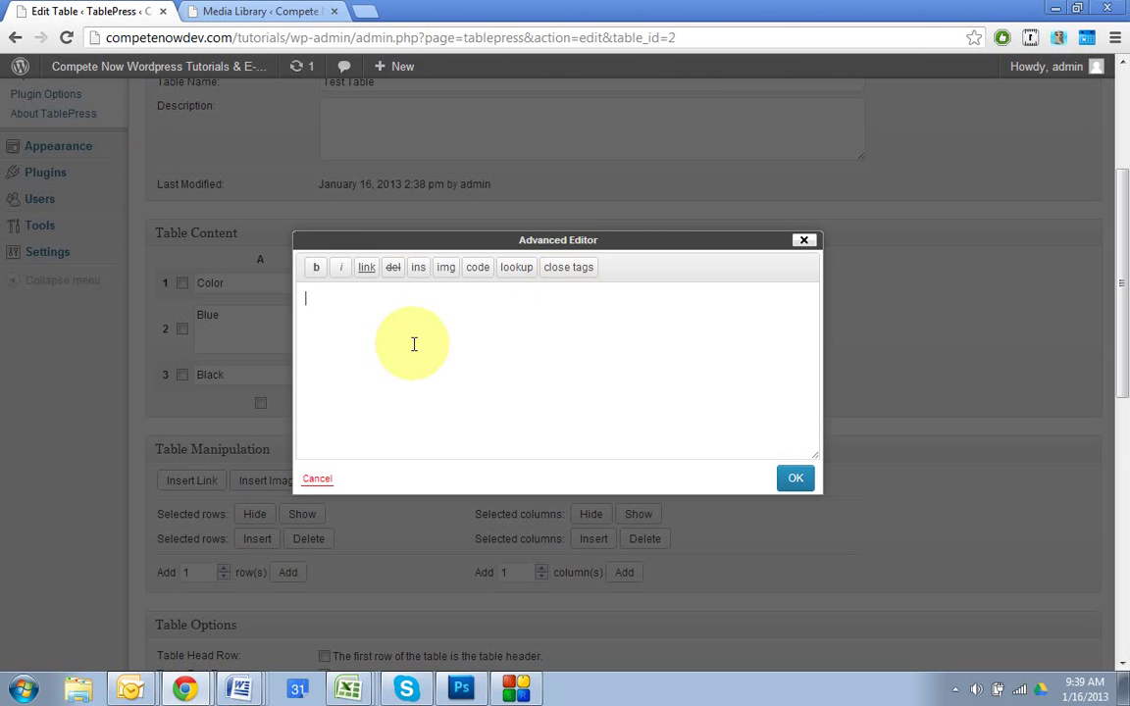
left_click(214, 11)
Open the Advertising-With-Google-Adwords – 275 PNG for editing and copy its file URL
scroll(252, 114, "down", 1)
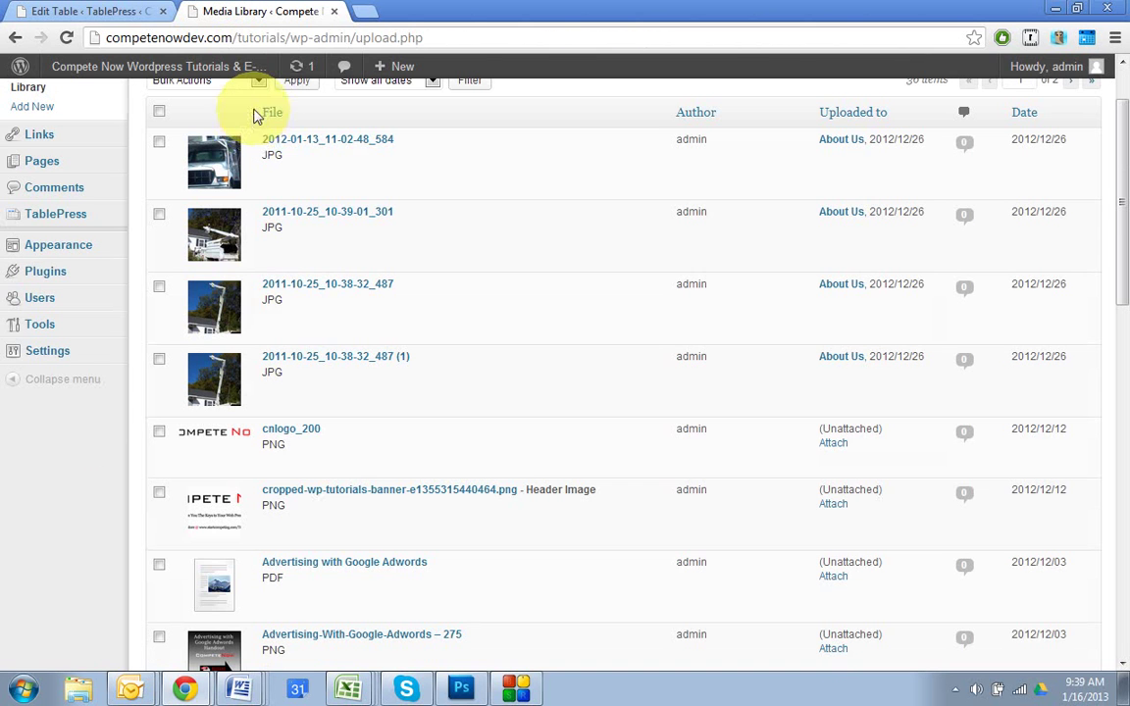
scroll(306, 240, "down", 3)
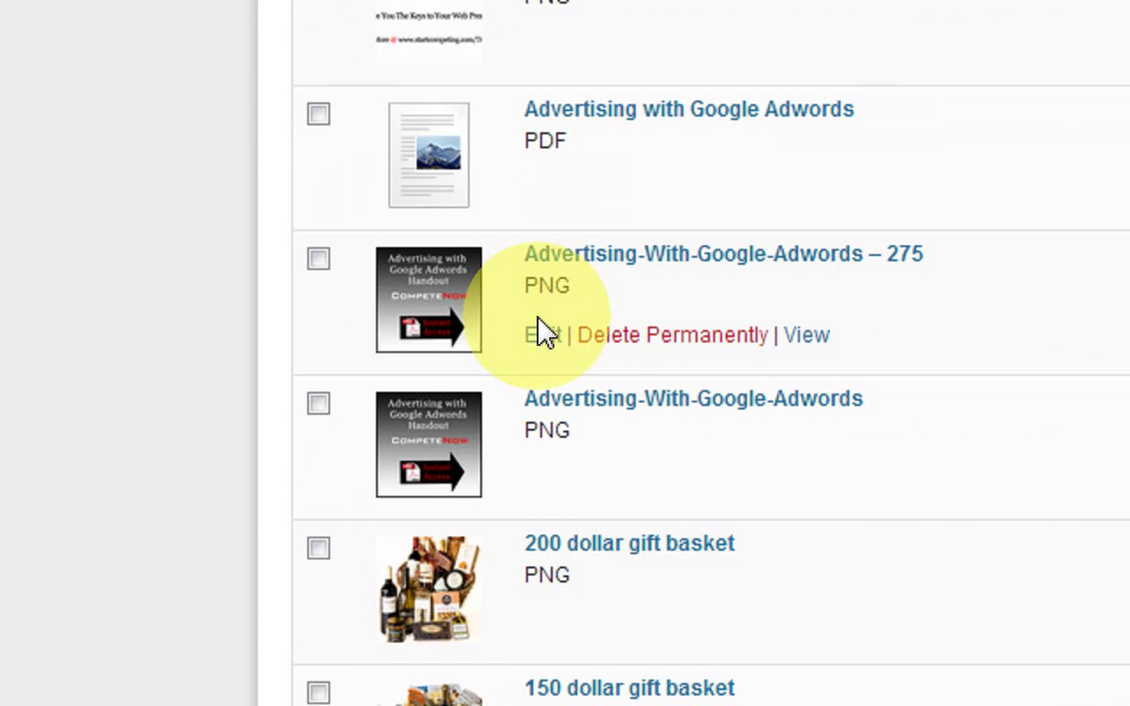
left_click(543, 336)
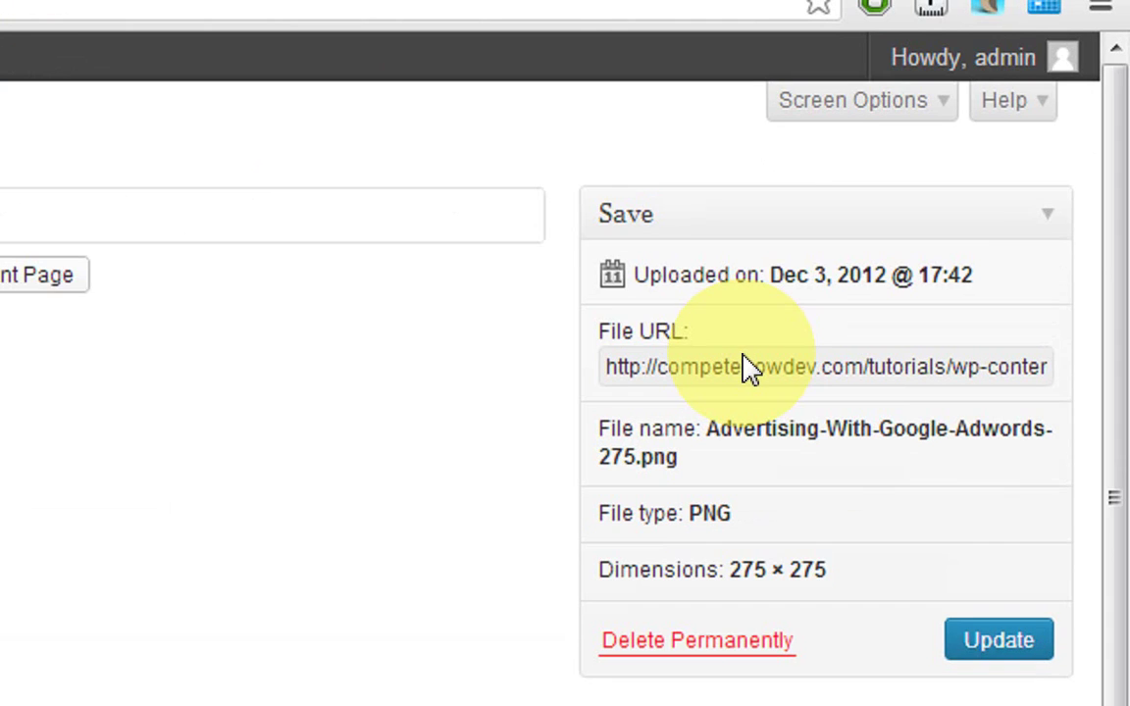
triple_click(939, 222)
right_click(745, 368)
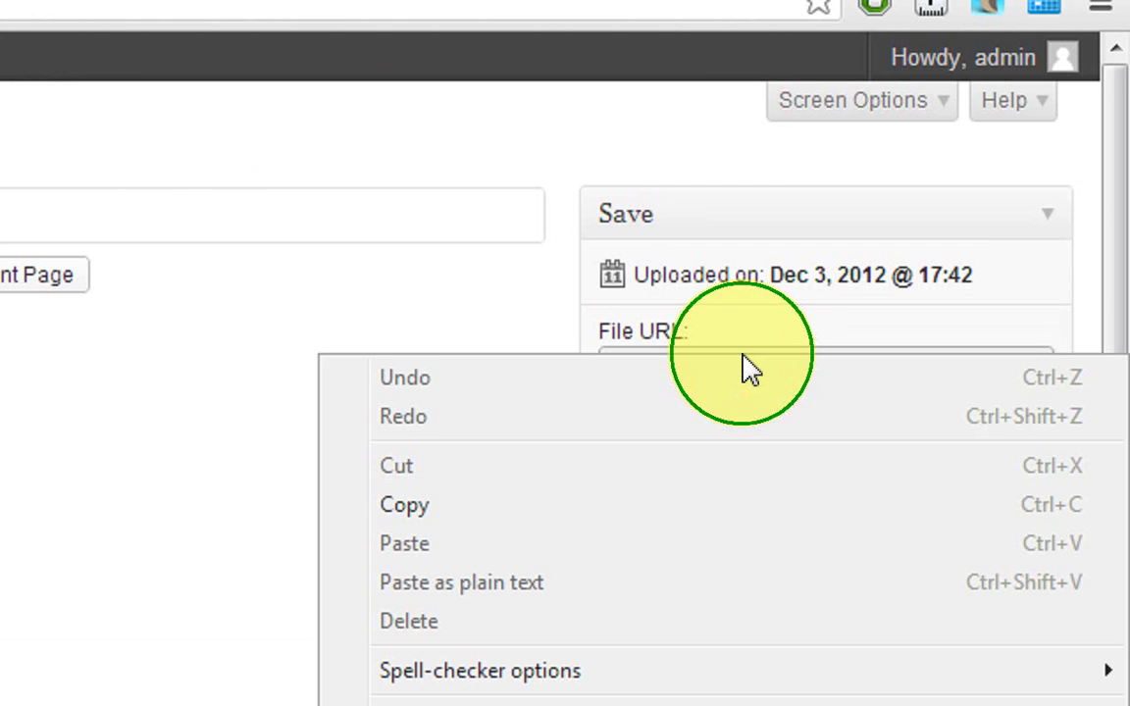
left_click(567, 510)
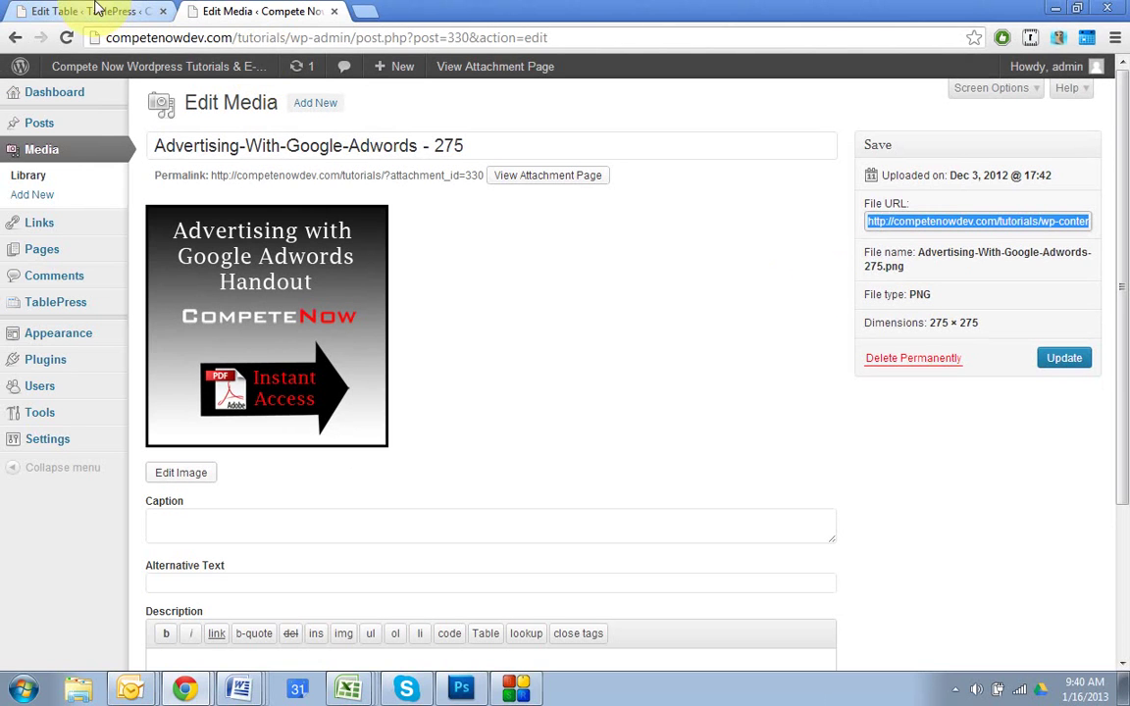
Return to the table, reopen the Blue cell in the Advanced Editor and clear its text
left_click(96, 8)
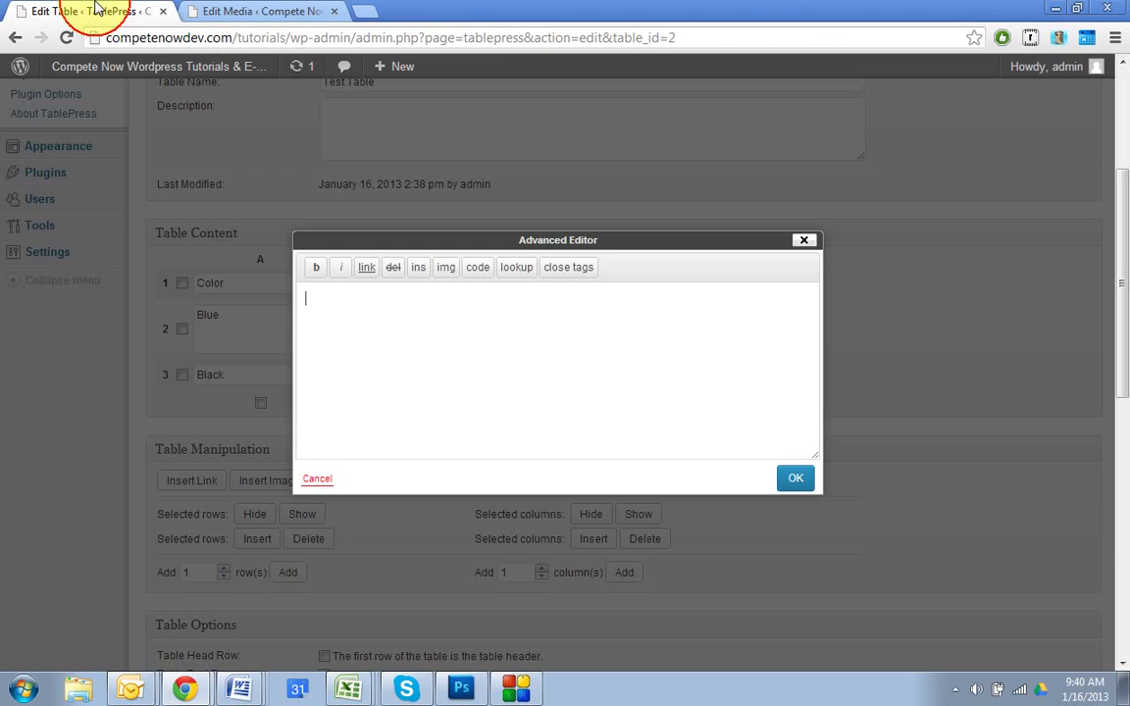
left_click(801, 242)
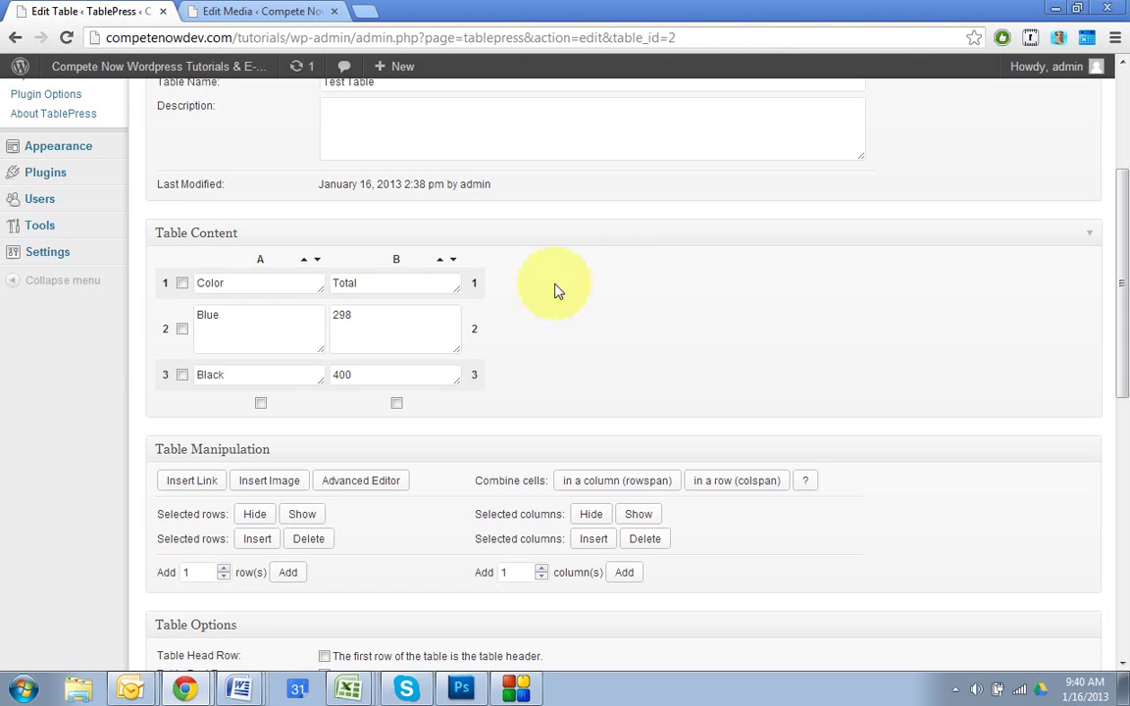
double_click(244, 316, "shift")
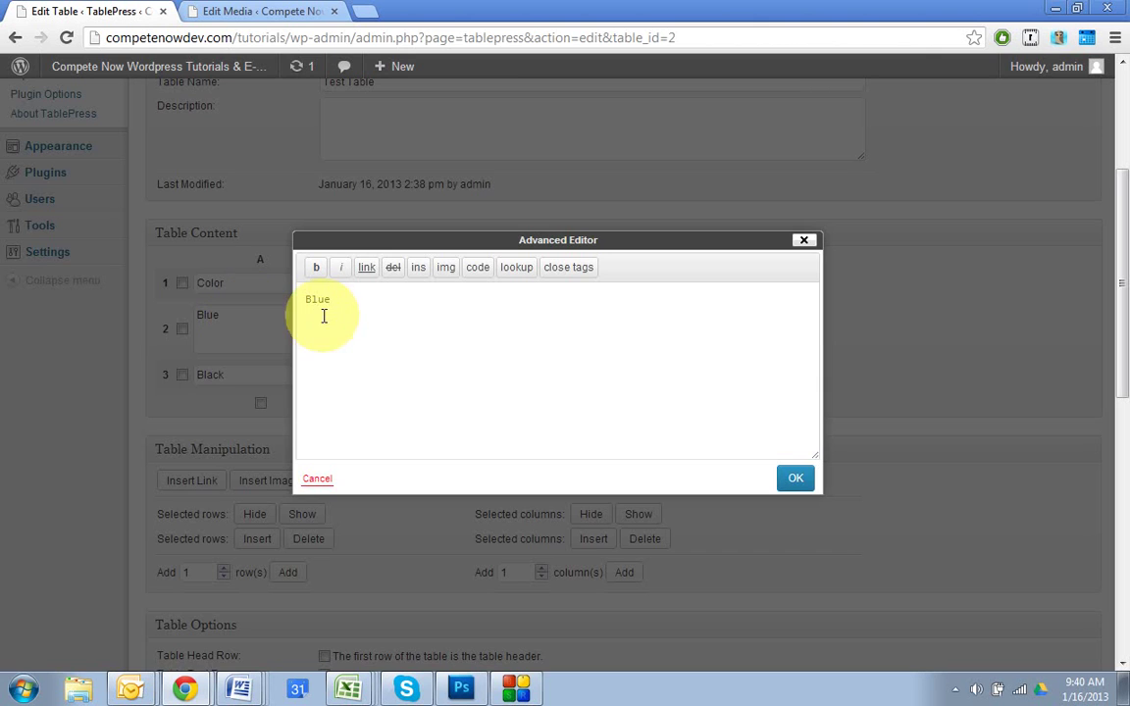
left_click(371, 312)
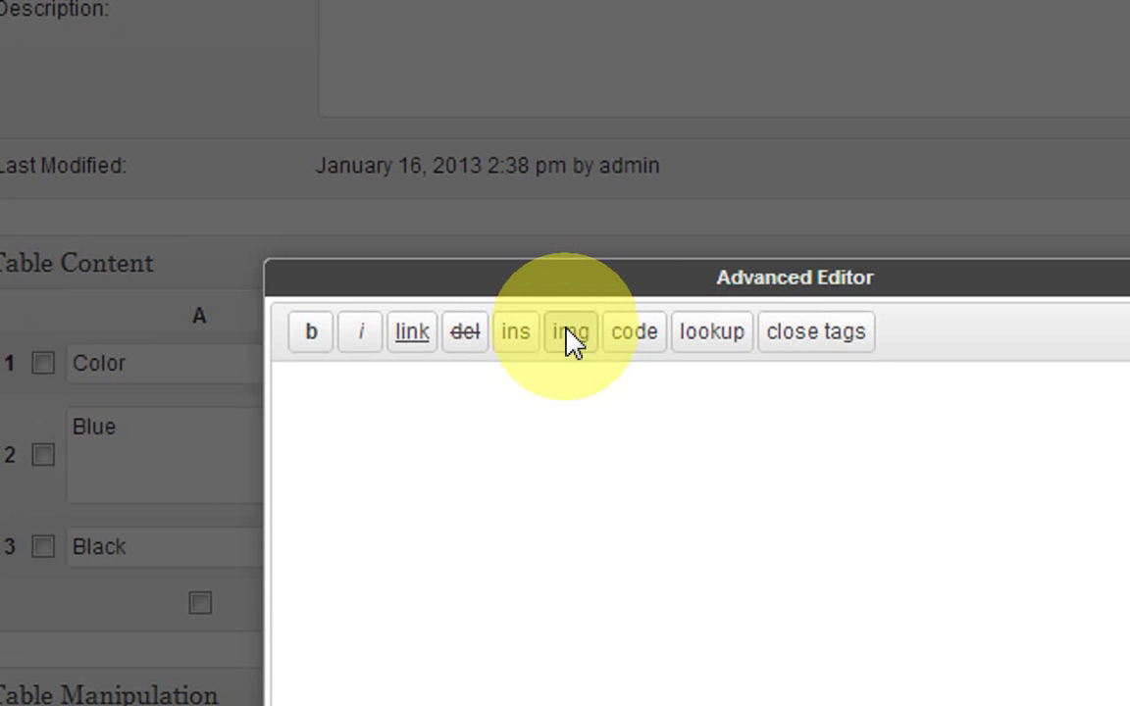
Insert an image using the copied file URL with the description "Adwords", and apply the code to the table cell
left_click(574, 338)
right_click(605, 461)
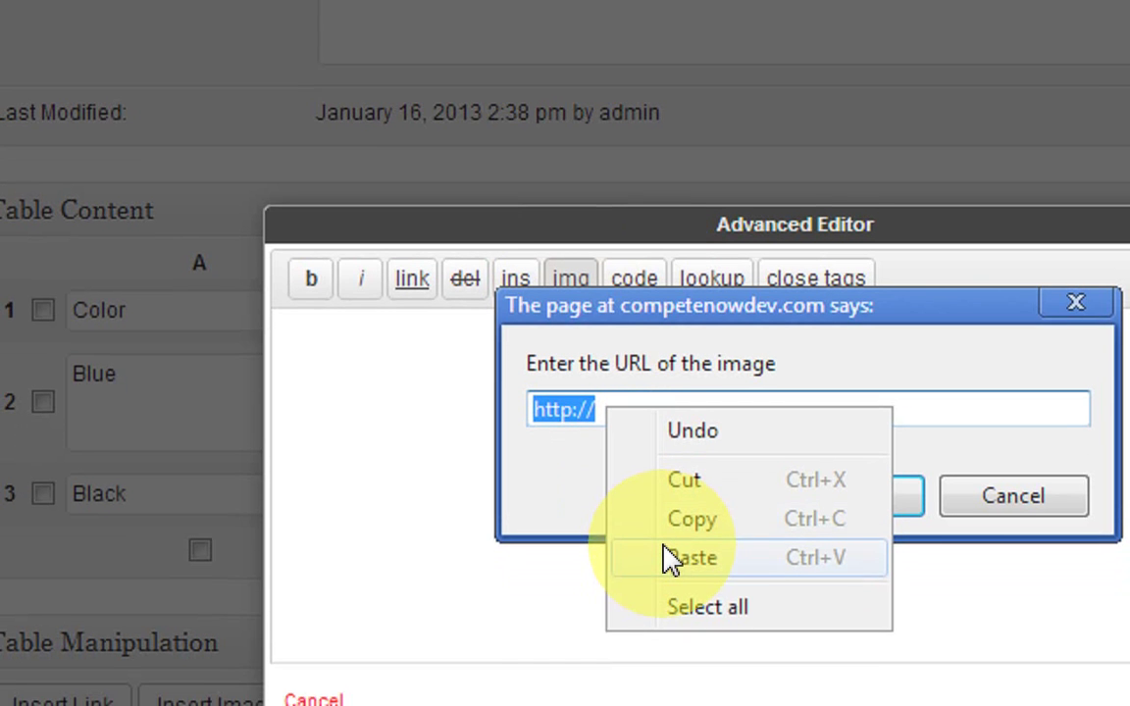
left_click(670, 558)
left_click(806, 480)
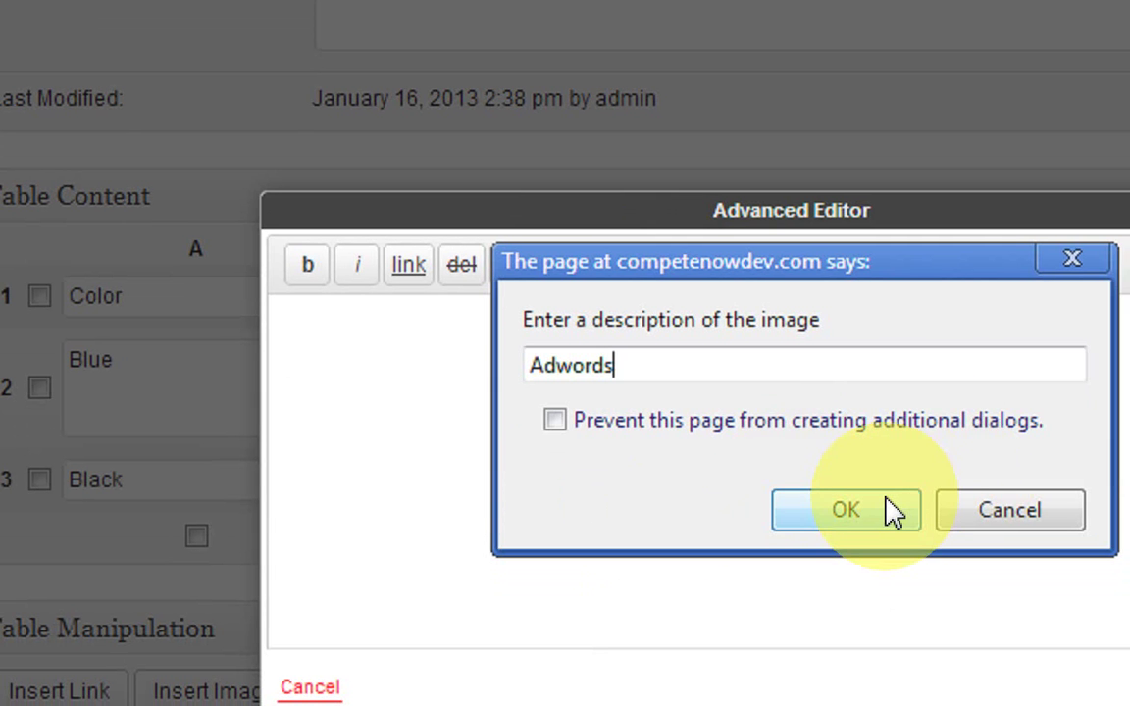
left_click(814, 504)
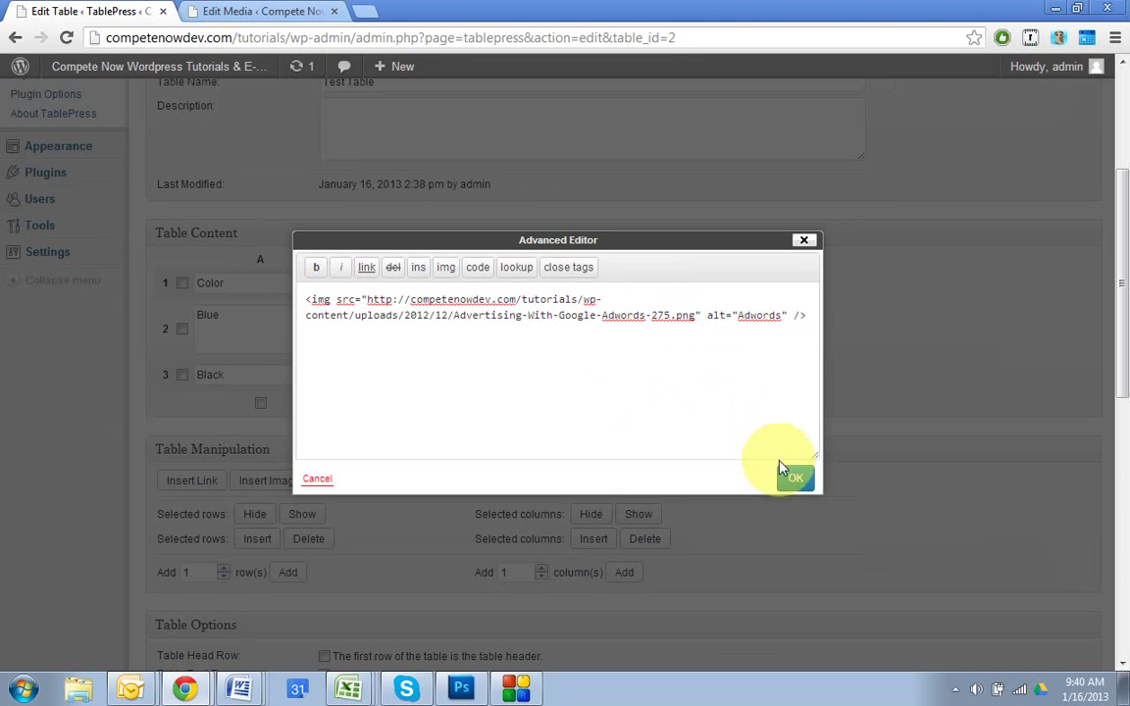
left_click(797, 478)
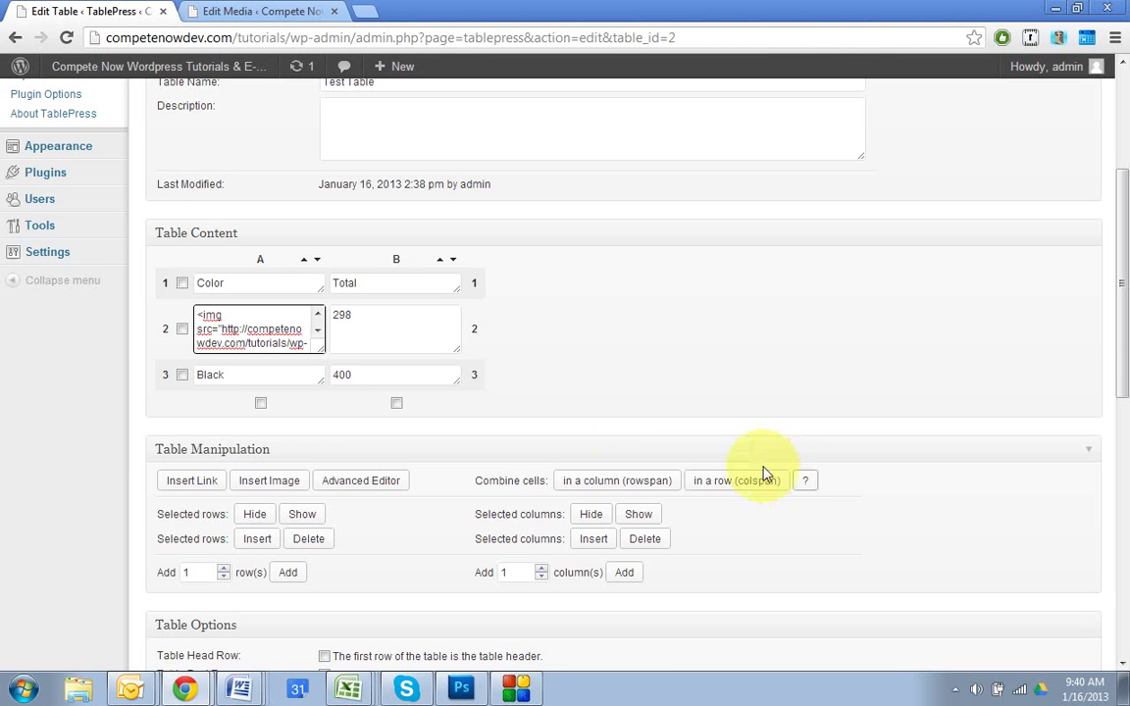
left_click(257, 315)
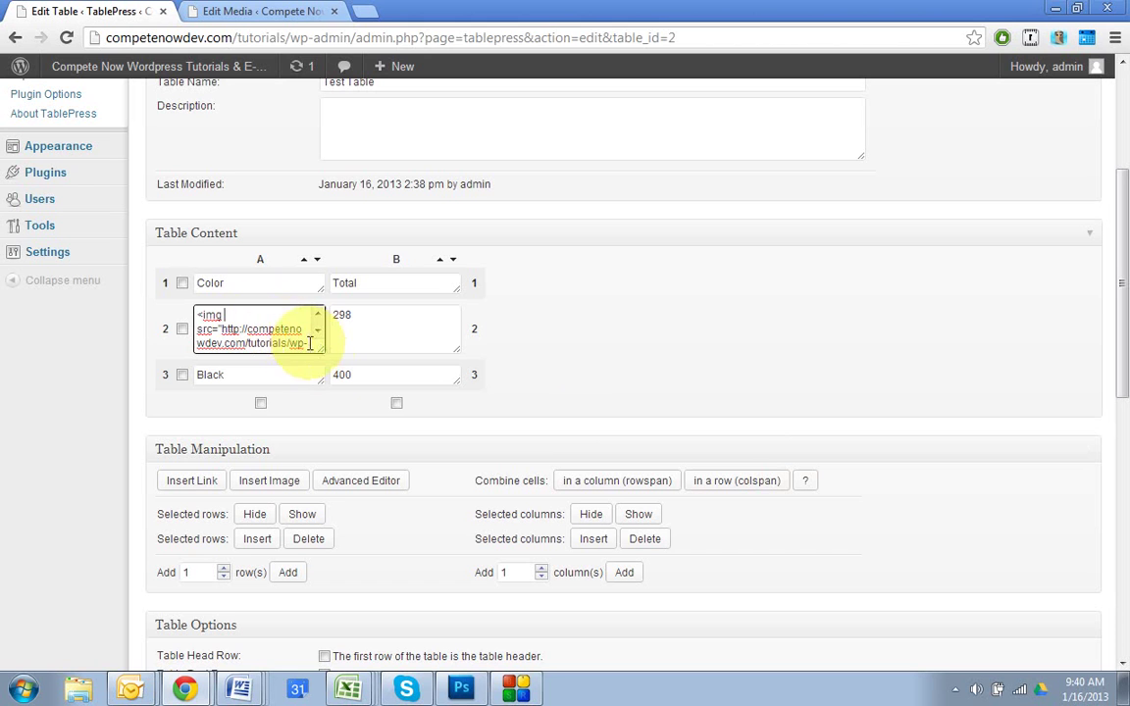
scroll(318, 330, "down", 3)
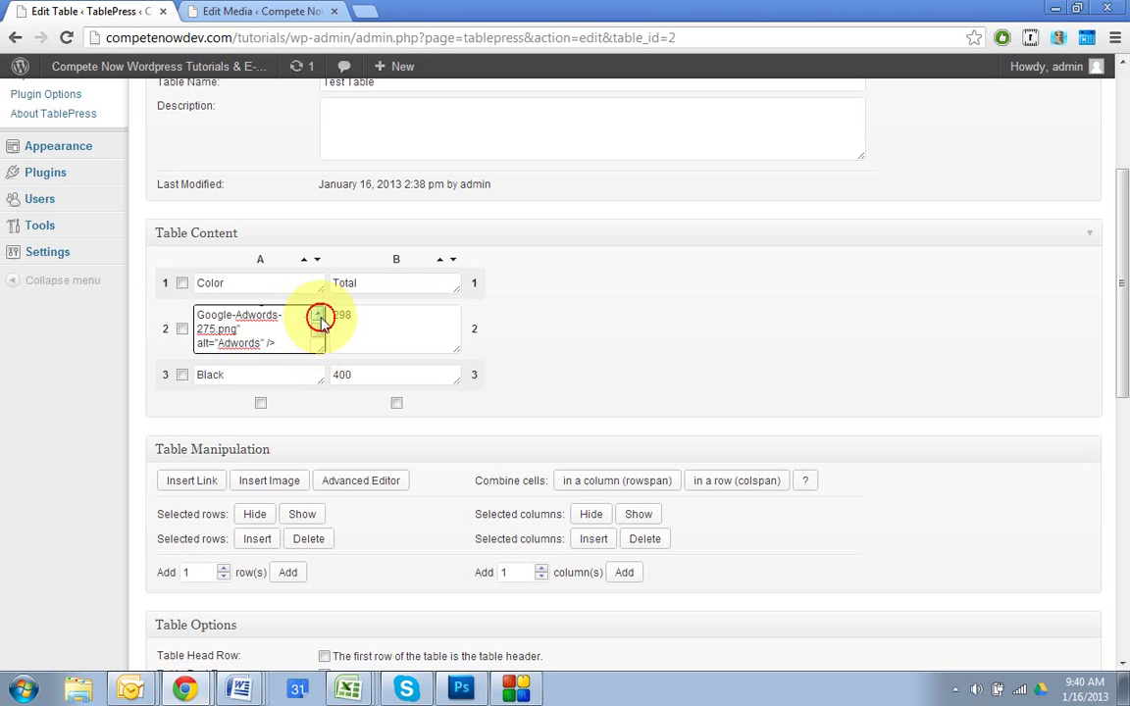
Review the image code in cell A2 and save the table changes
scroll(319, 315, "up", 3)
scroll(317, 331, "down", 3)
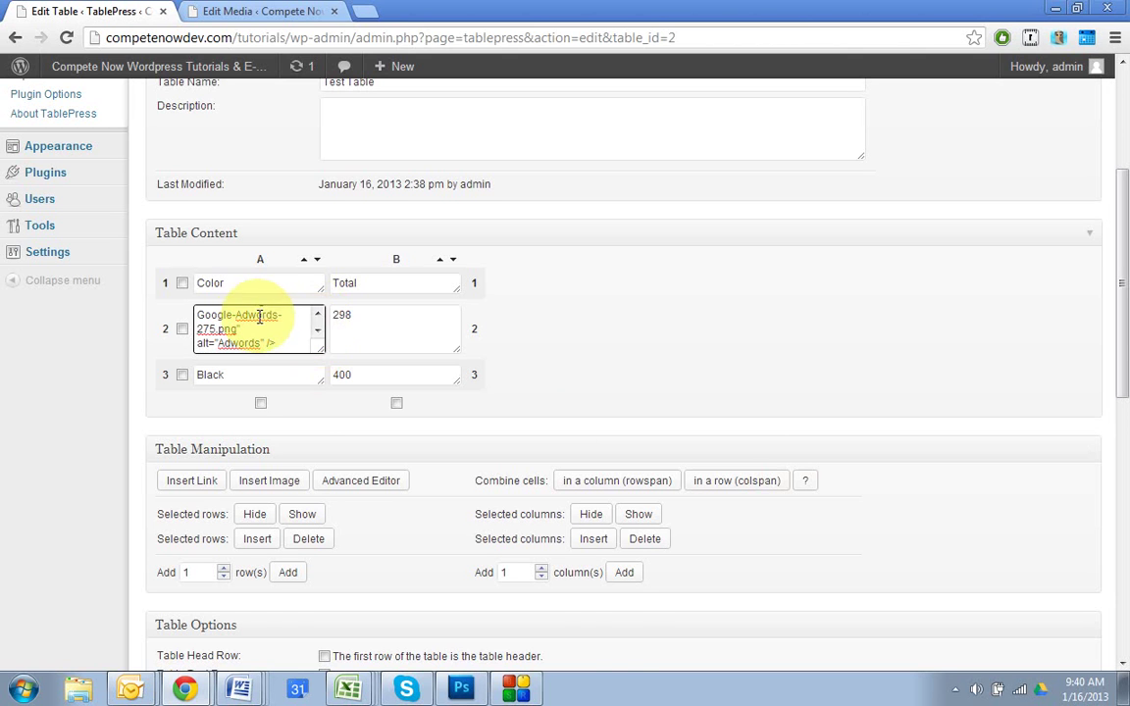
scroll(252, 316, "up", 3)
scroll(606, 327, "down", 5)
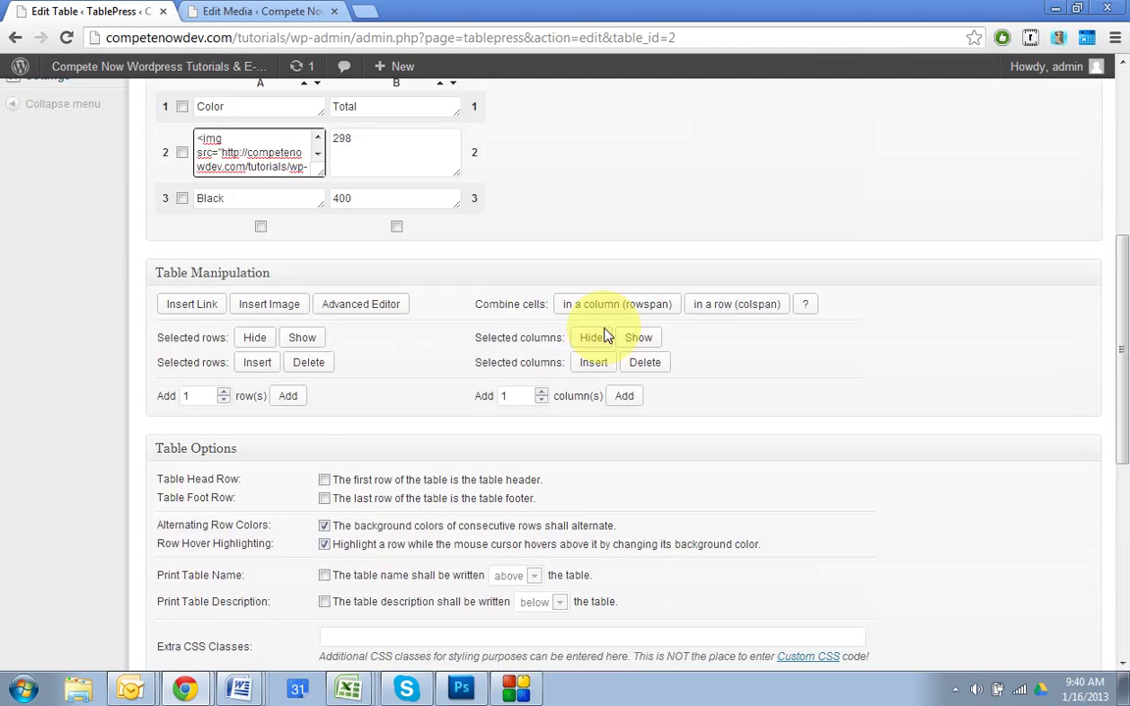
scroll(605, 337, "down", 3)
left_click(284, 523)
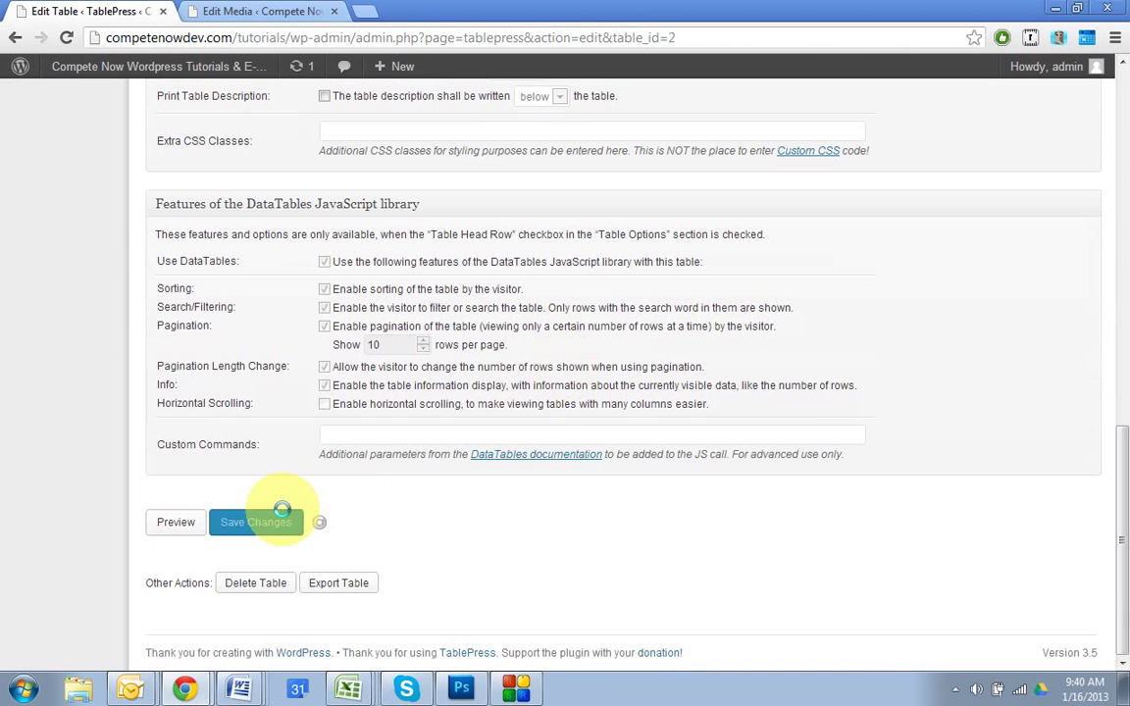
Open the live site's Schedule page in the second browser tab and examine the image in the table
left_click(228, 10)
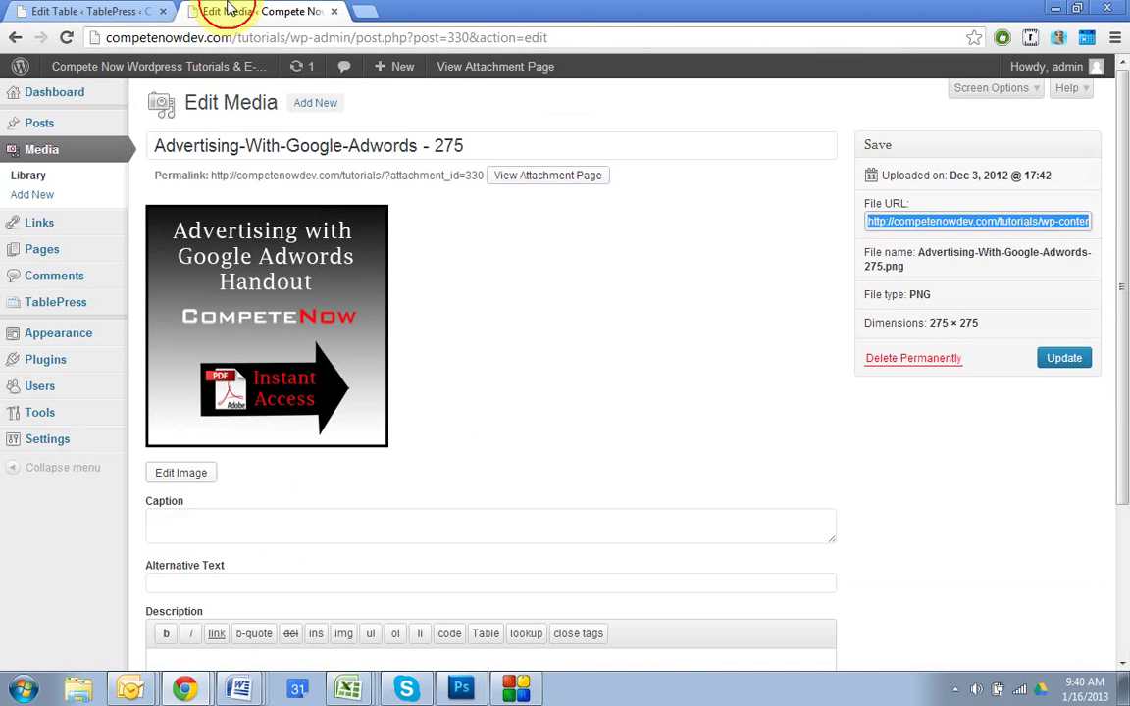
left_click(146, 70)
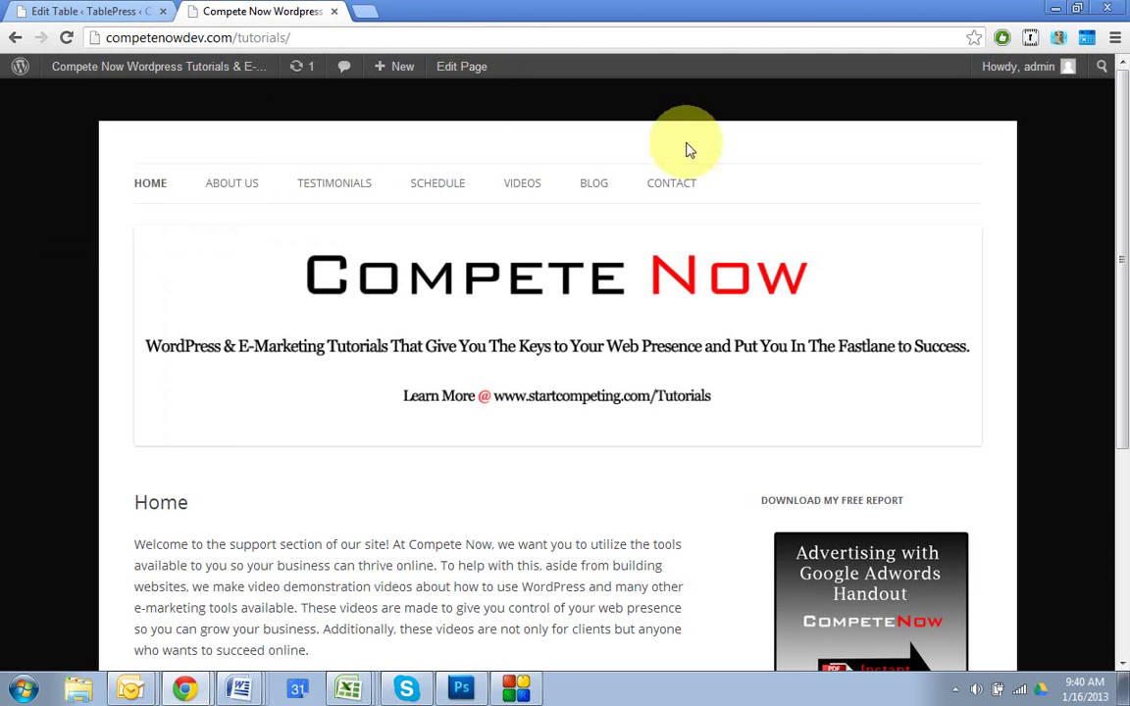
left_click(453, 184)
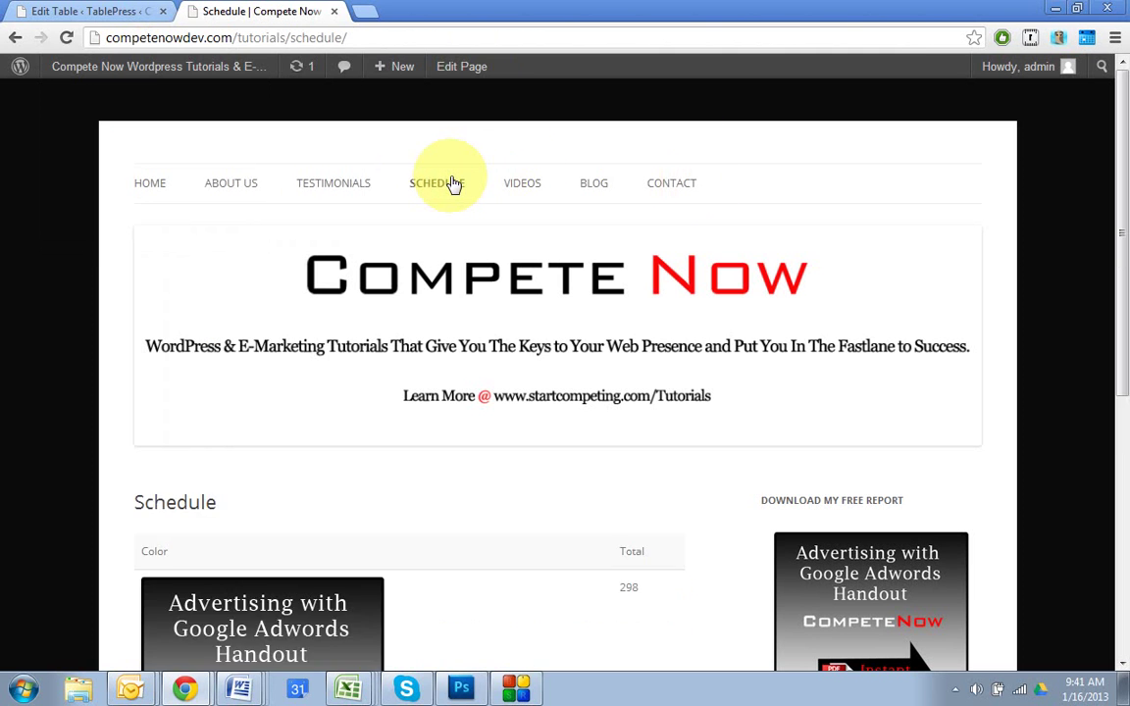
scroll(467, 222, "down", 3)
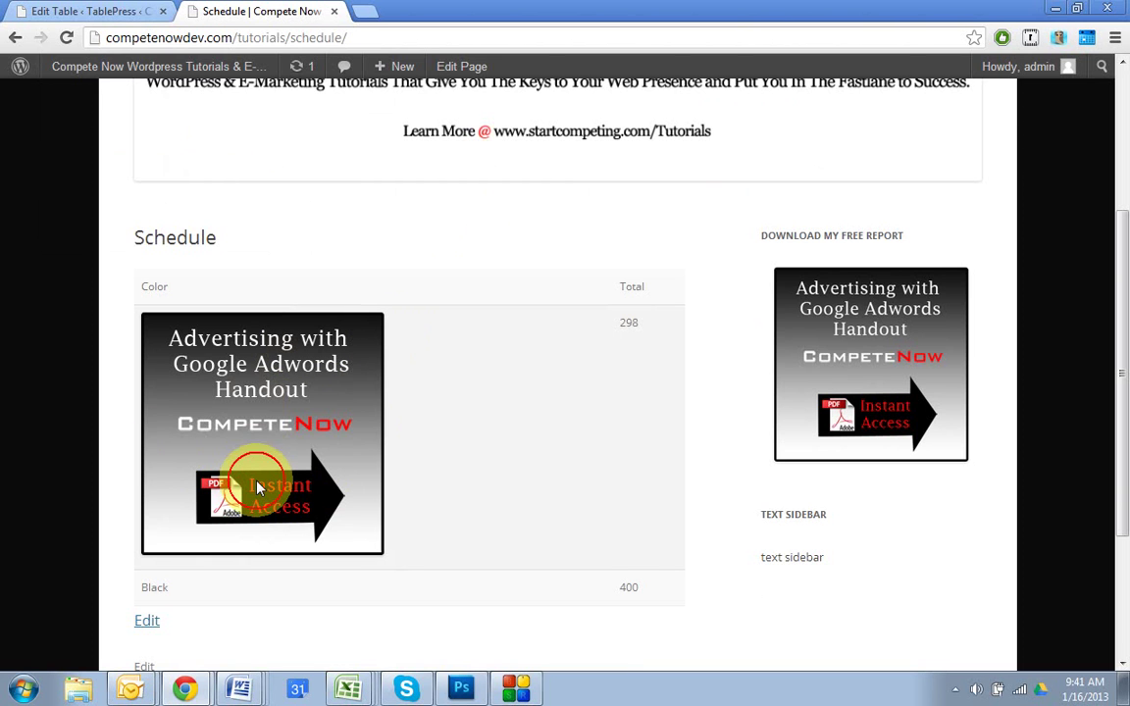
Open the PDF linked from the sidebar handout image in a new tab and copy its URL
scroll(653, 328, "up", 3)
scroll(656, 330, "down", 2)
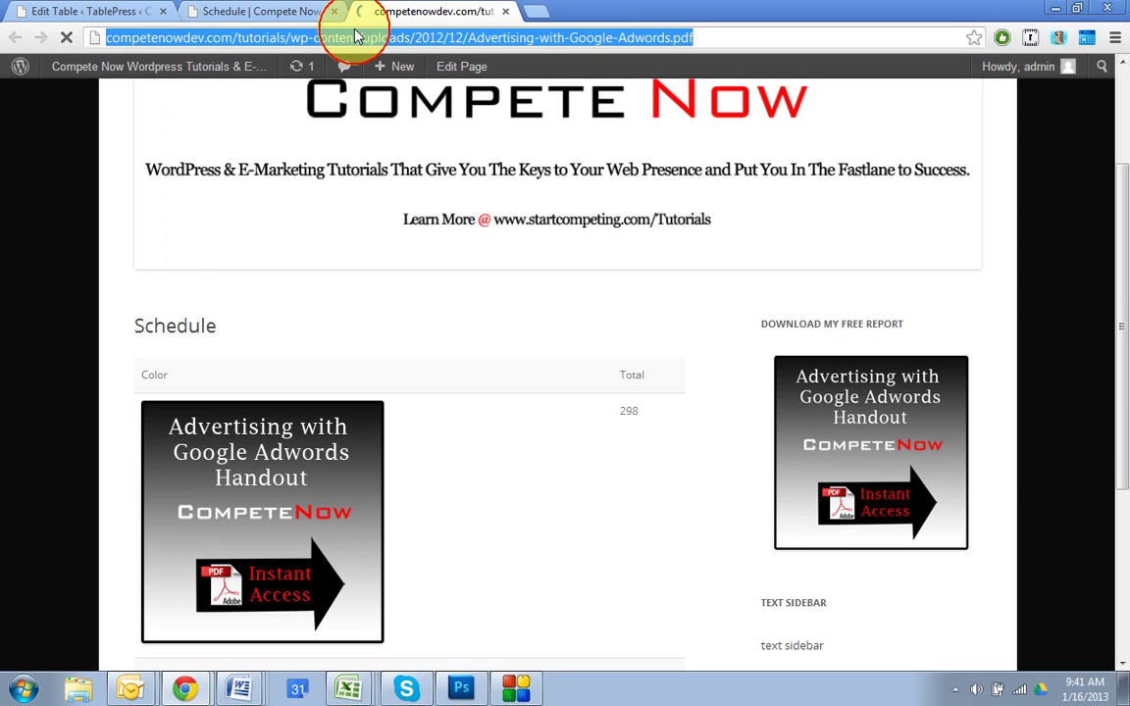
right_click(357, 32)
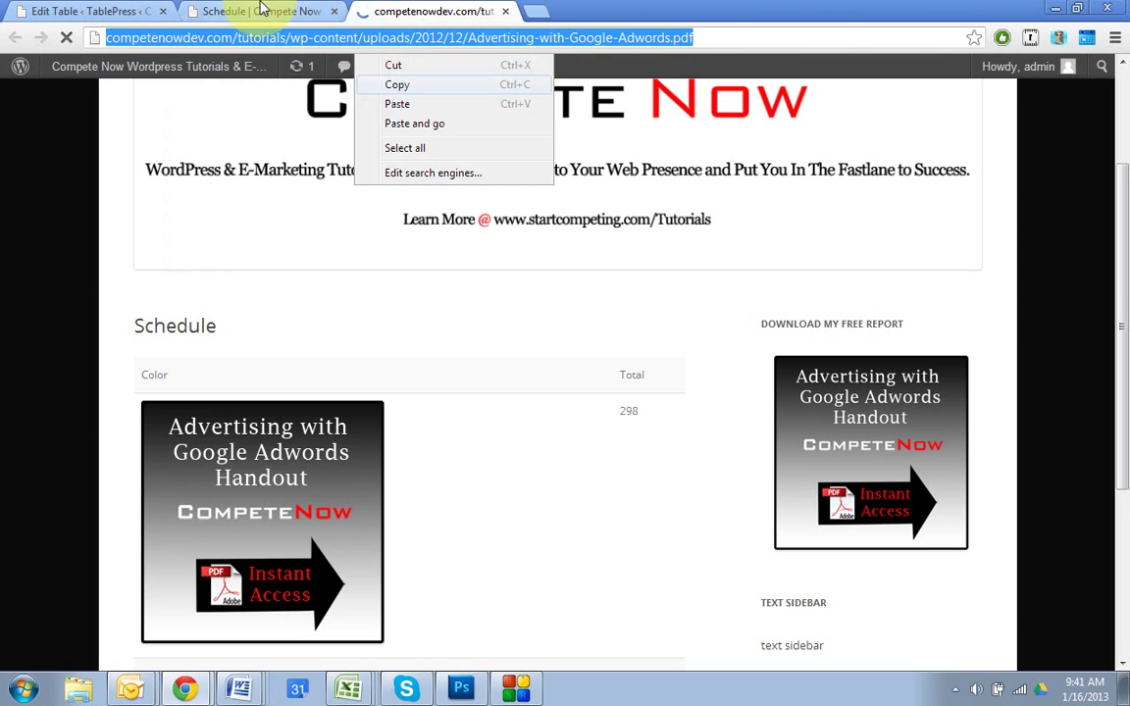
Return to the table, open cell A2 in the Advanced Editor and delete the stray "D" at the end of the code
left_click(236, 11)
left_click(89, 12)
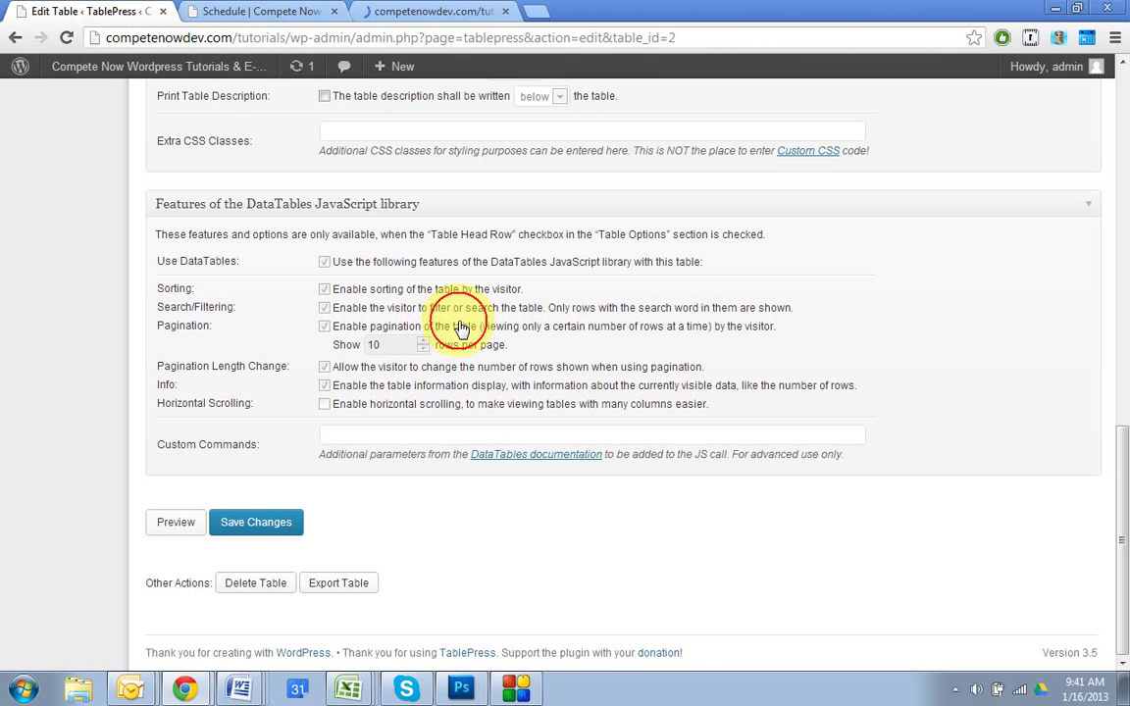
scroll(458, 323, "up", 15)
scroll(458, 327, "down", 1)
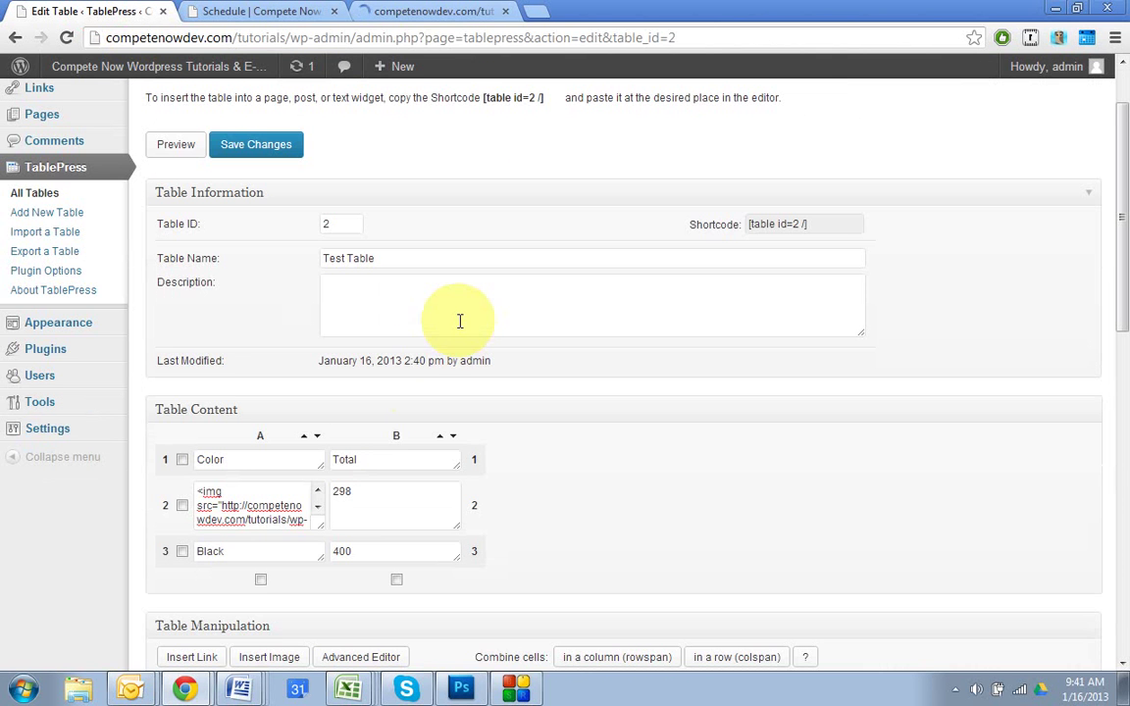
double_click(290, 486, "shift")
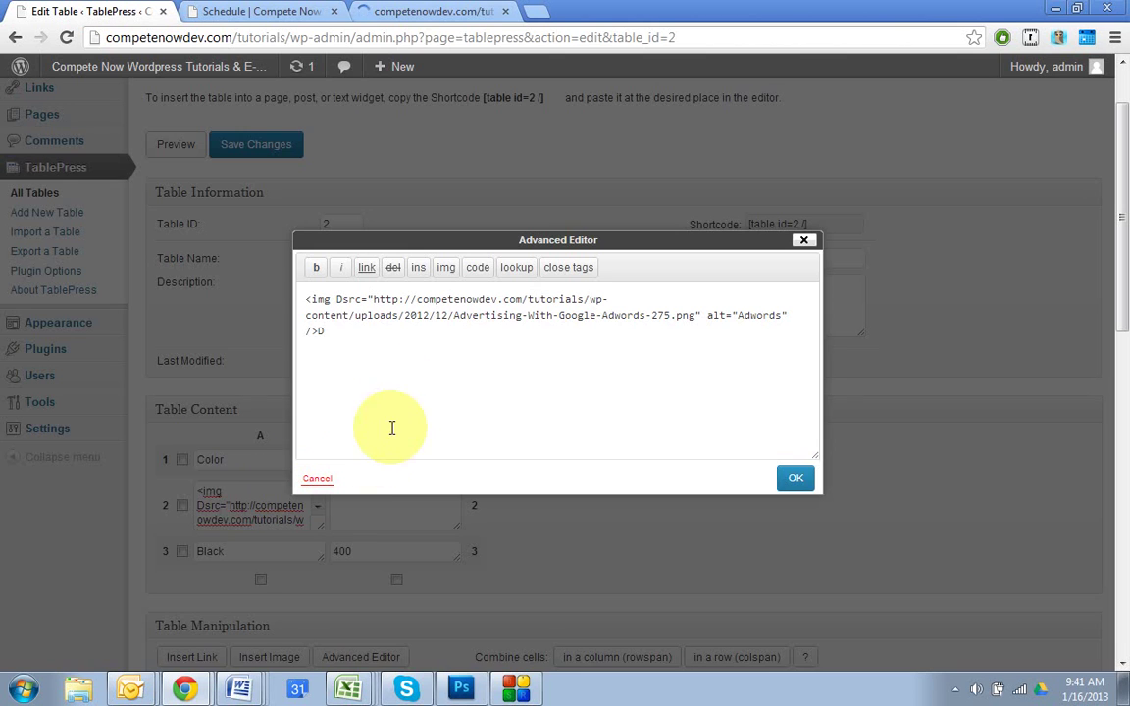
key("BackSpace")
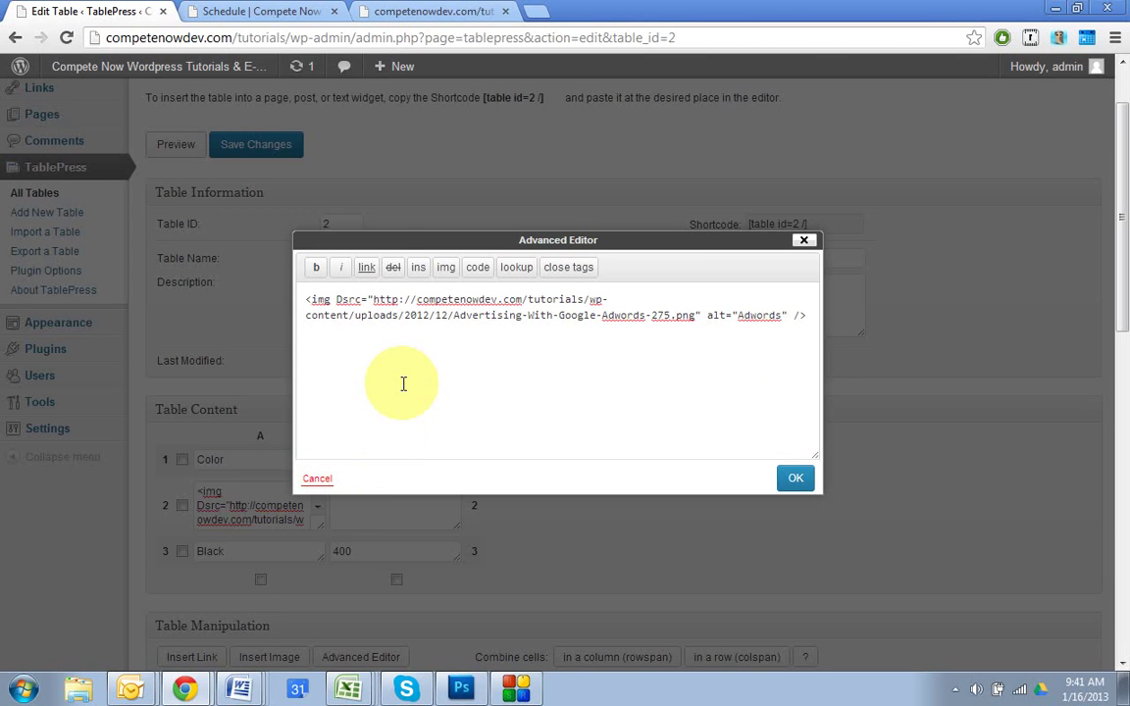
Link the whole image code to the copied PDF URL, set it to open in a new window/tab, apply it and save the table
left_click_drag(814, 353, 303, 233)
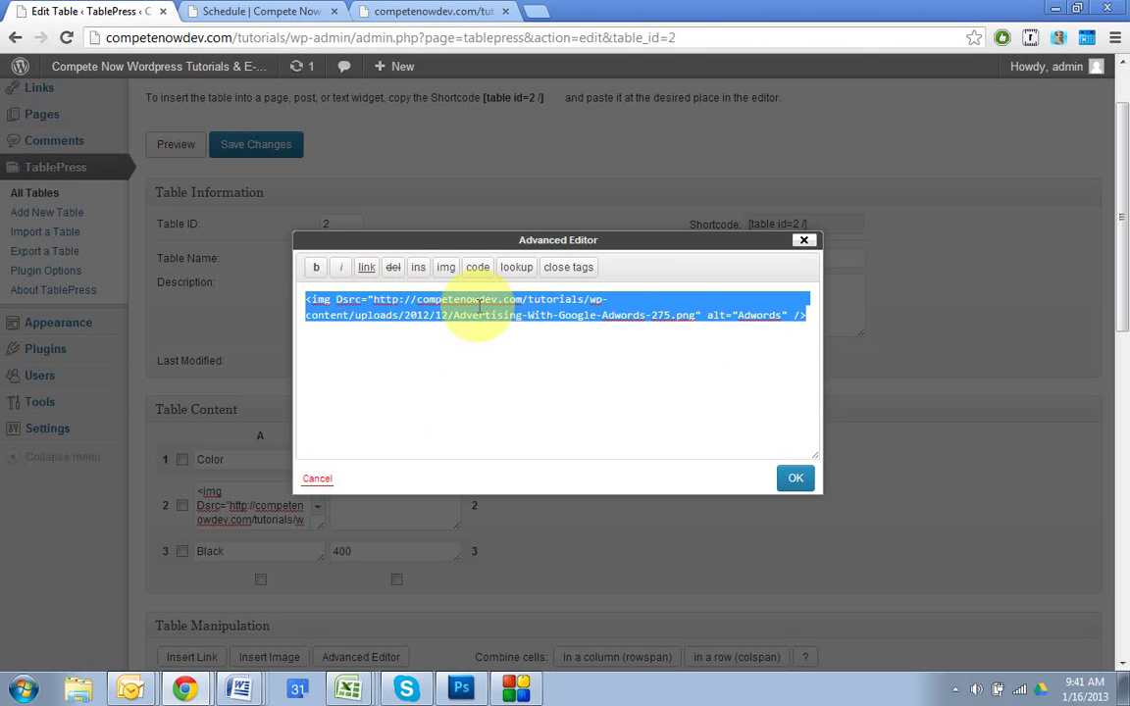
left_click(366, 268)
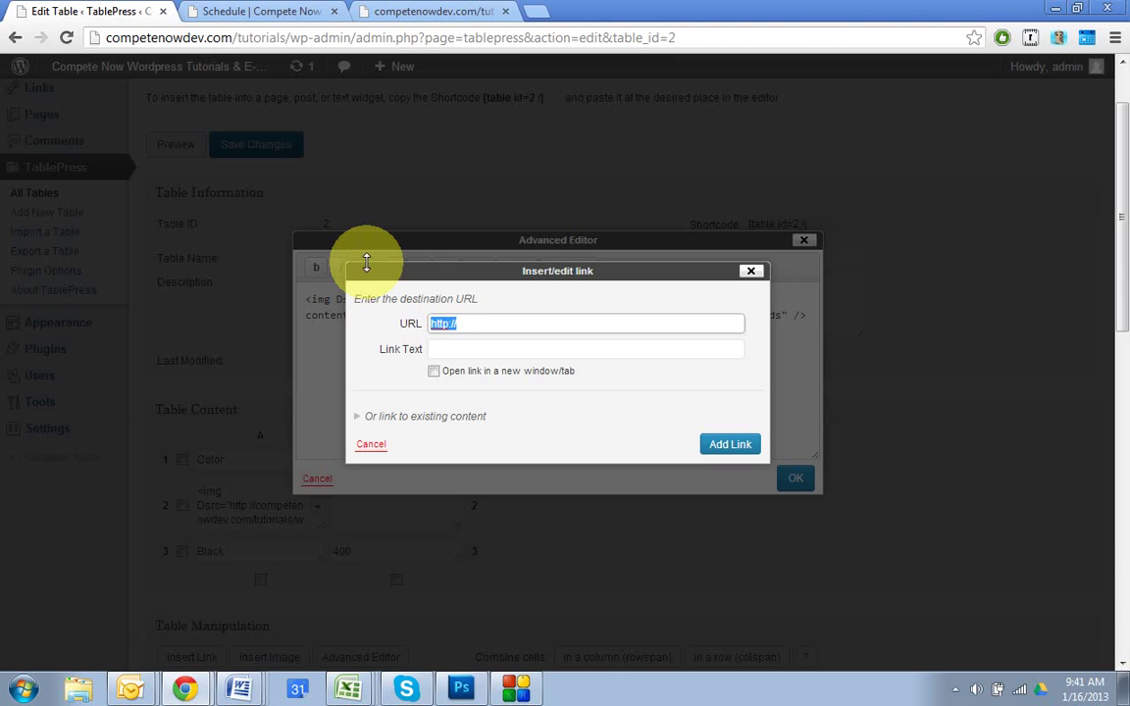
key("ctrl+v")
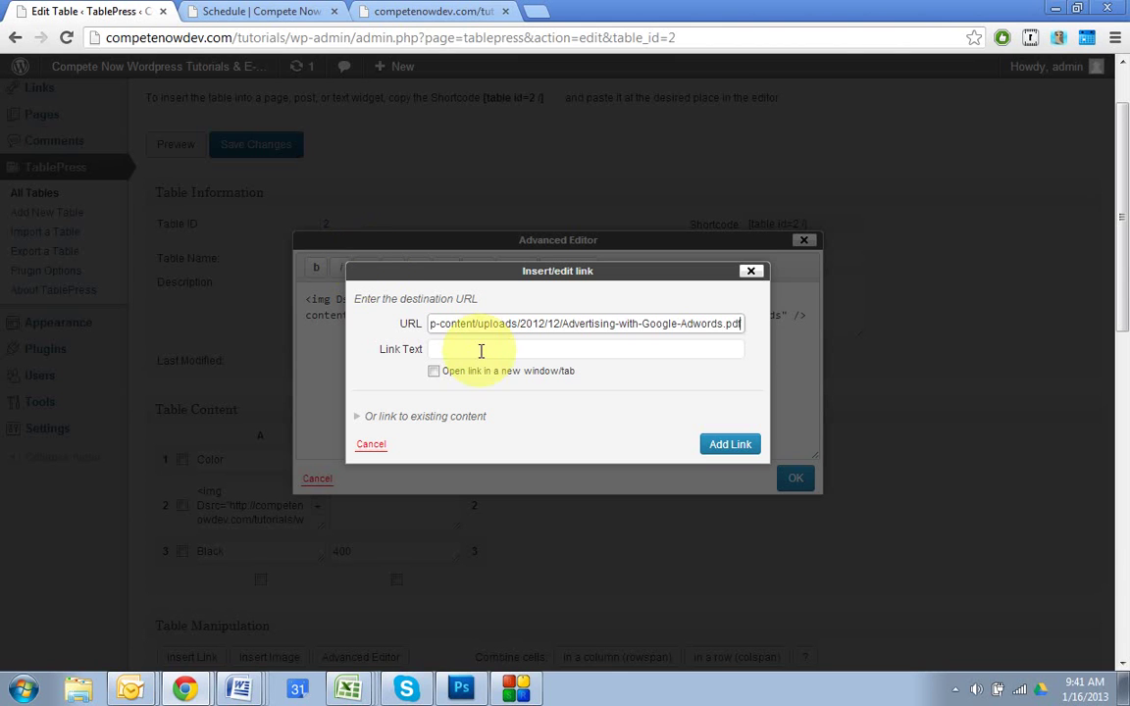
left_click(439, 376)
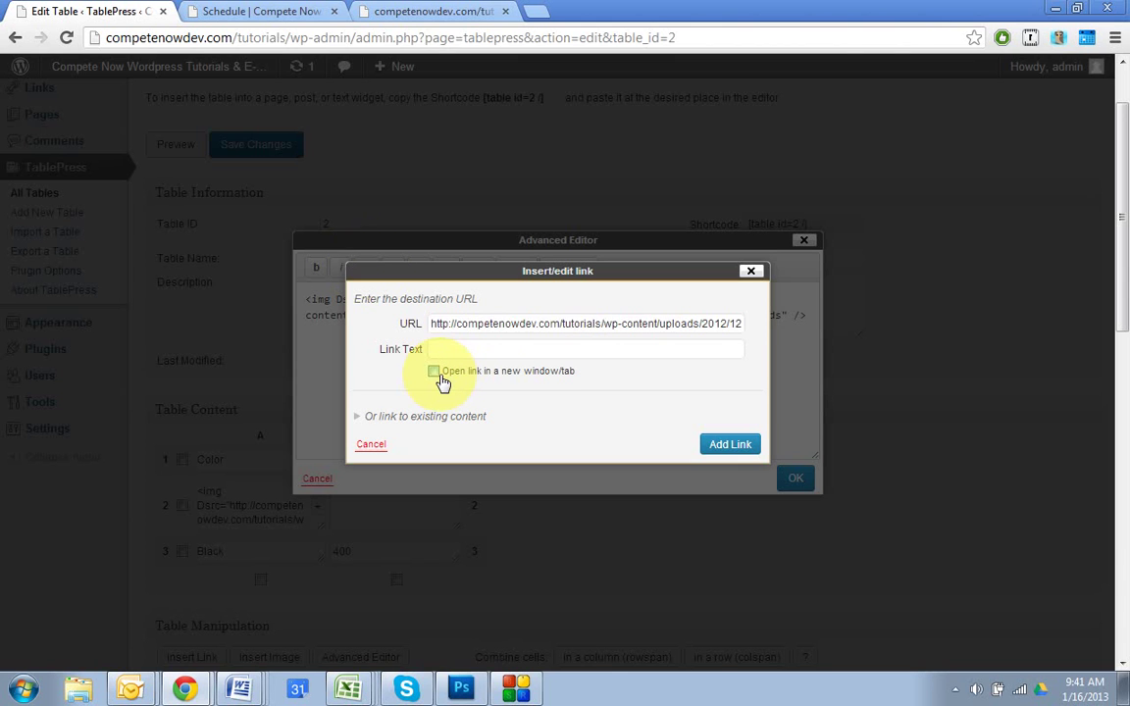
left_click(514, 350)
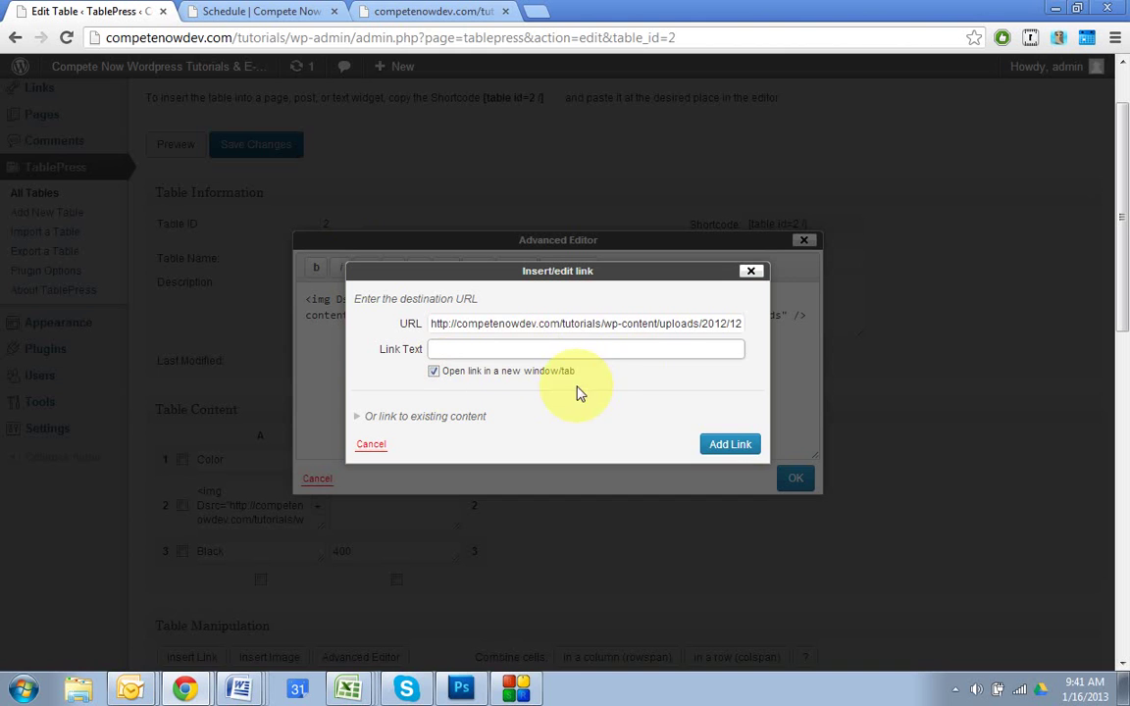
left_click(724, 444)
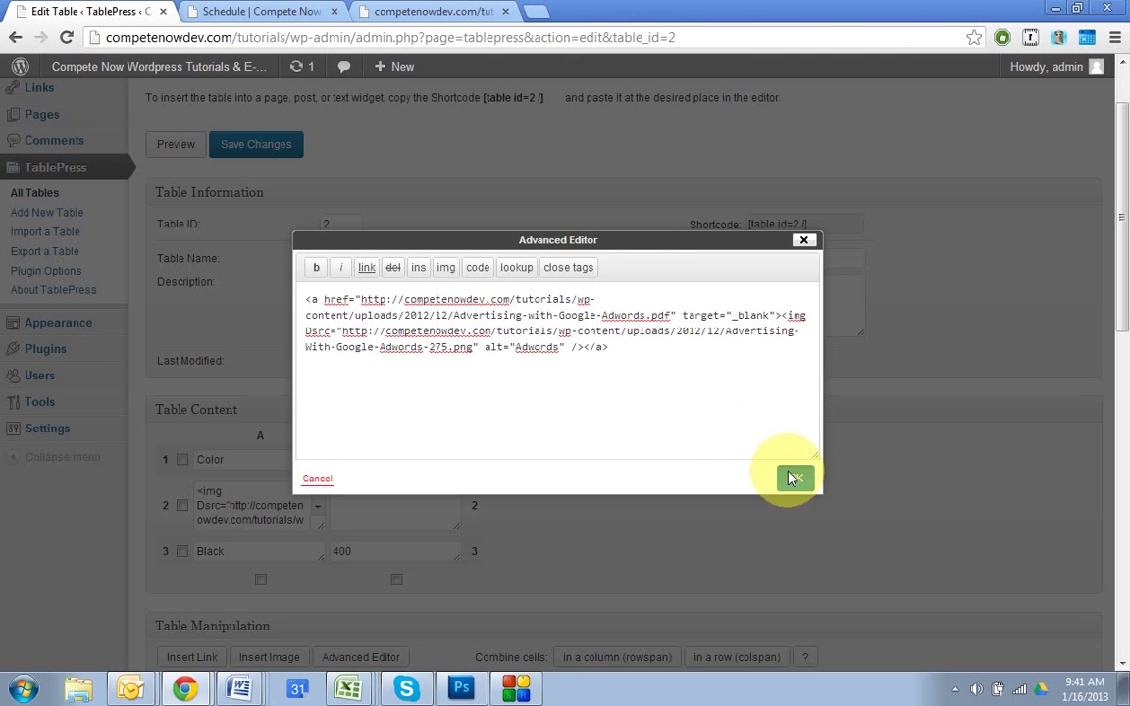
left_click(793, 478)
left_click(274, 147)
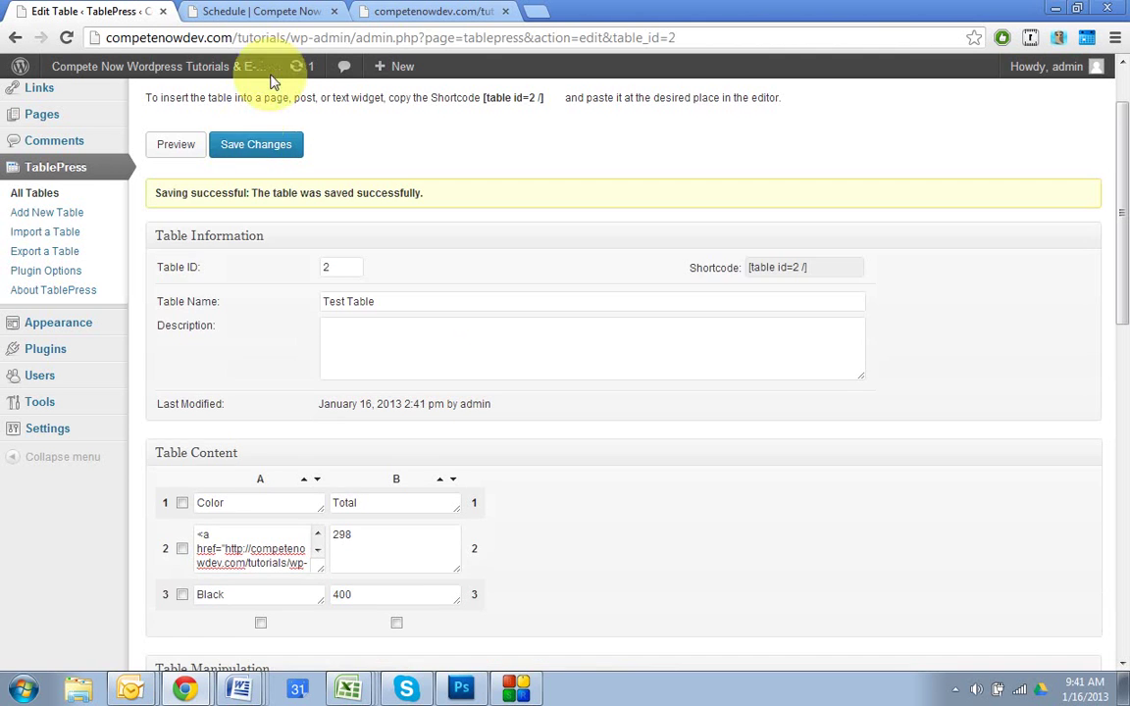
Reload the Schedule page, test the linked image in the table and close the PDF it opens
left_click(279, 11)
left_click(67, 37)
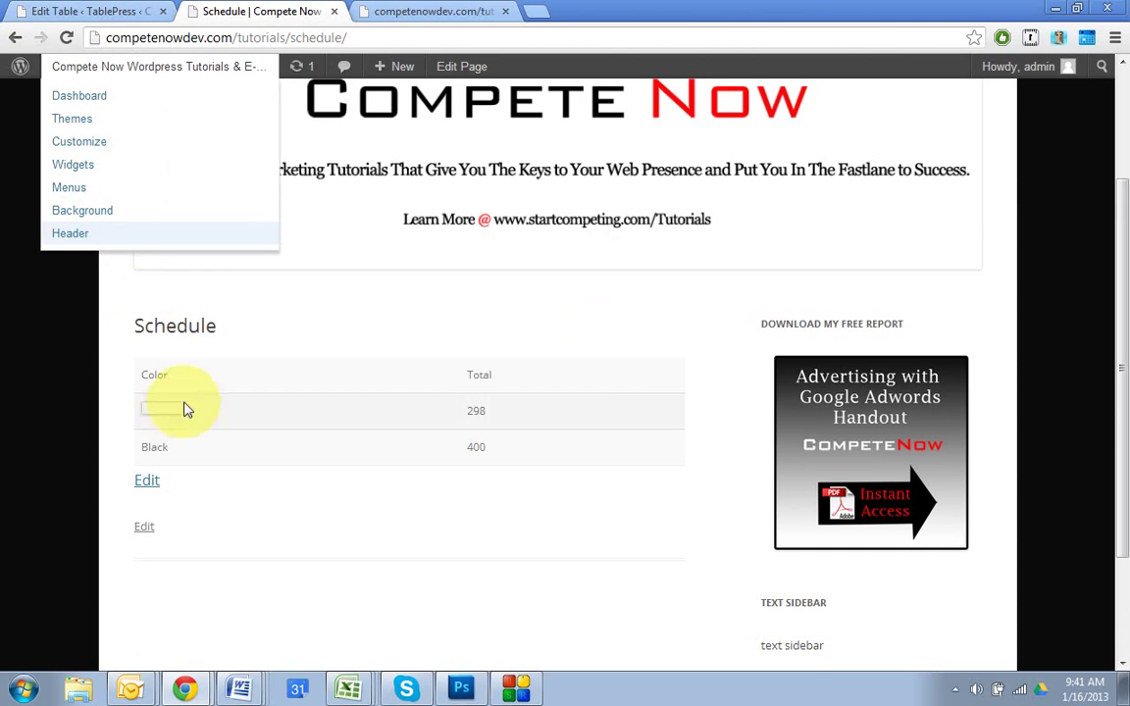
left_click(159, 408)
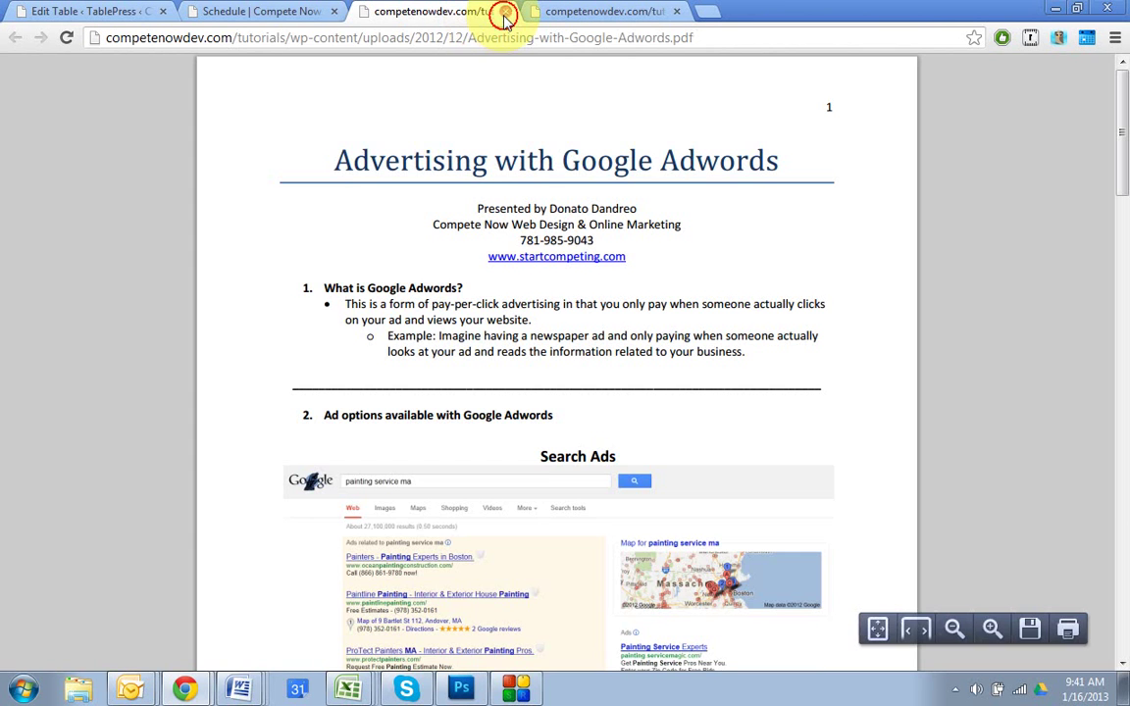
left_click(505, 11)
Reopen cell A2 in the Advanced Editor, remove the stray "D" before "src", apply the code and save the table
left_click(29, 11)
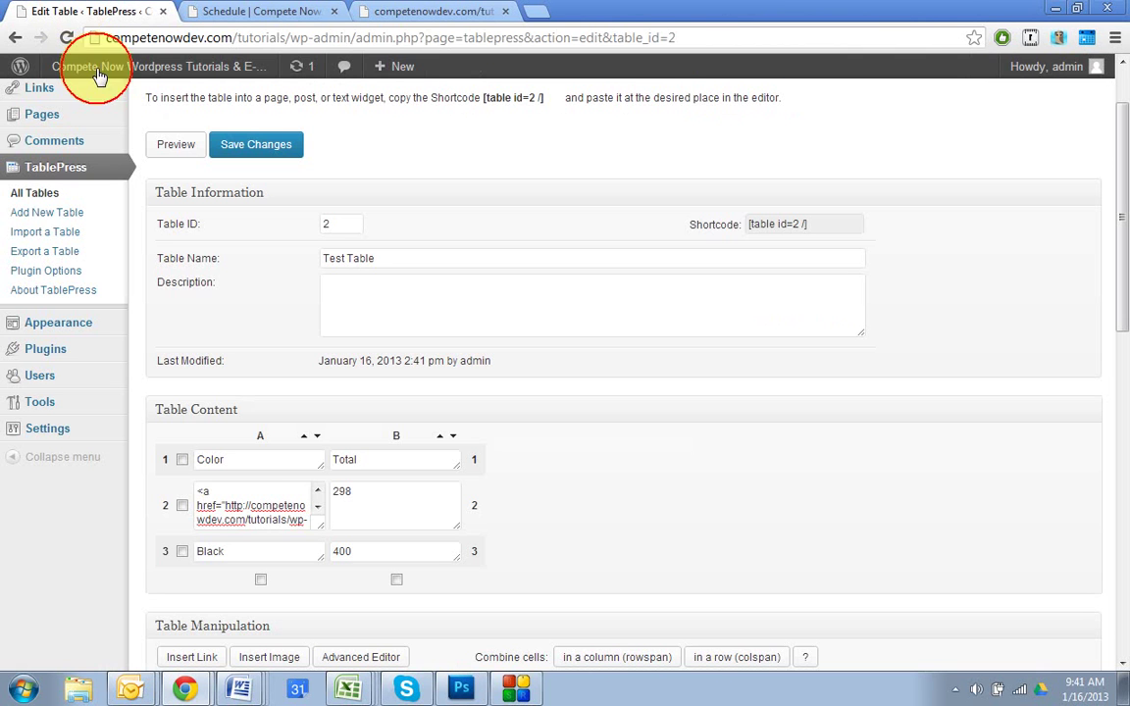
left_click(245, 493)
double_click(245, 506, "shift")
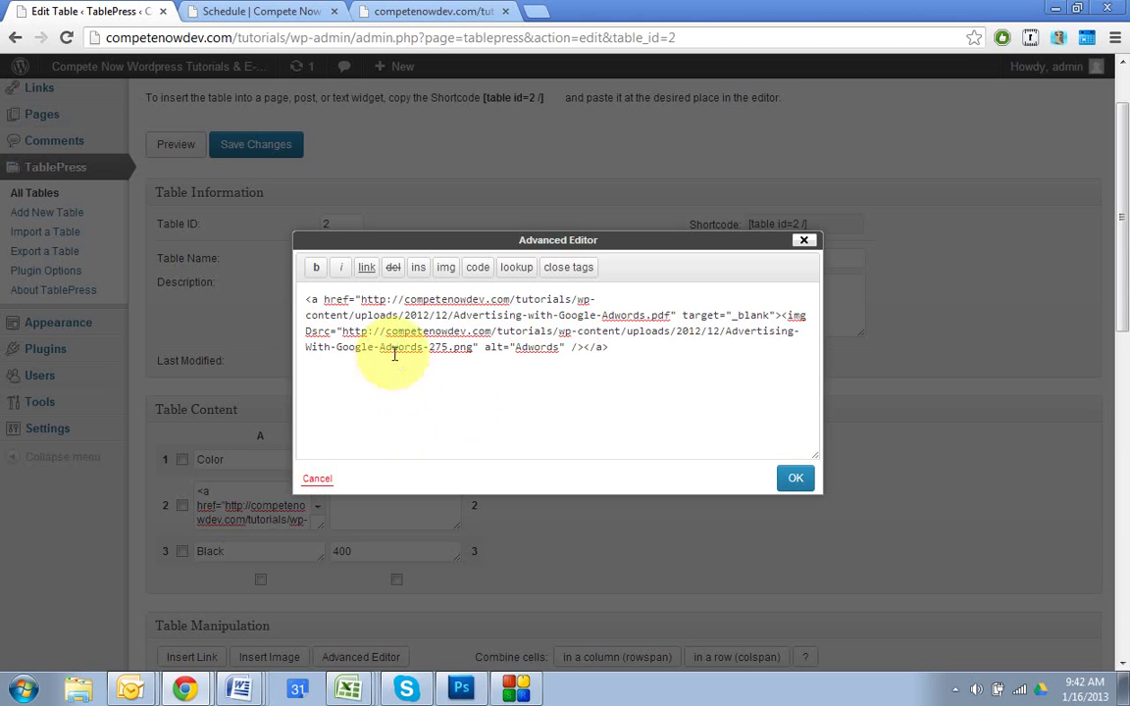
left_click(306, 330)
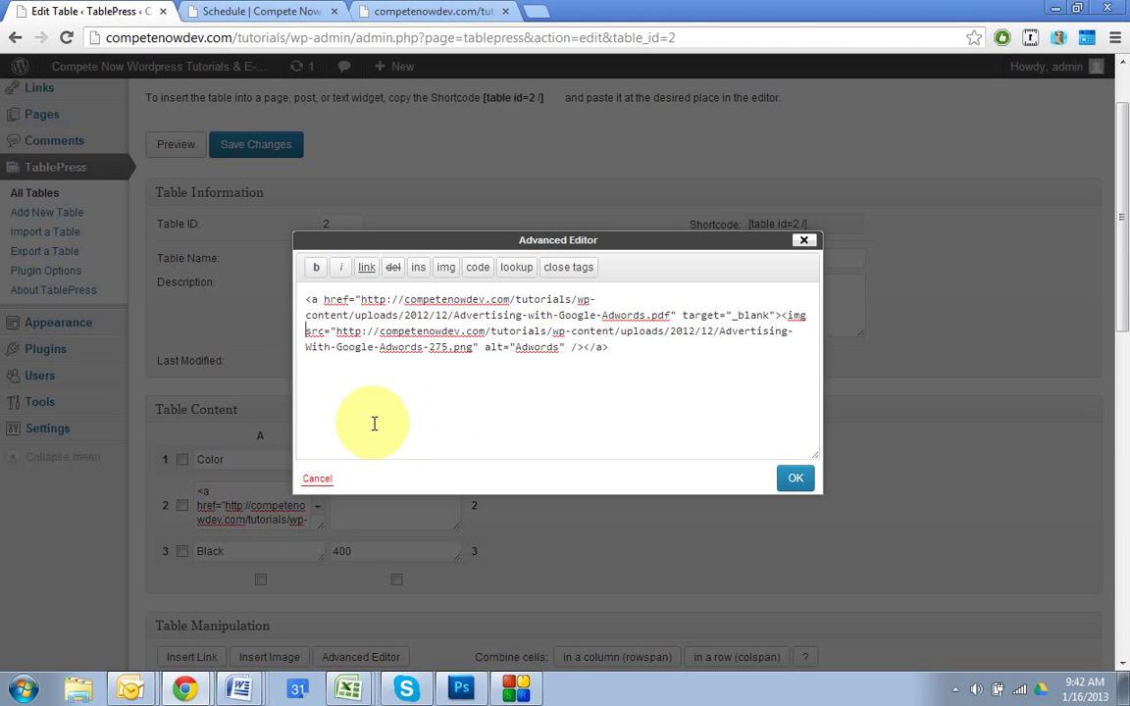
left_click(795, 477)
left_click(263, 144)
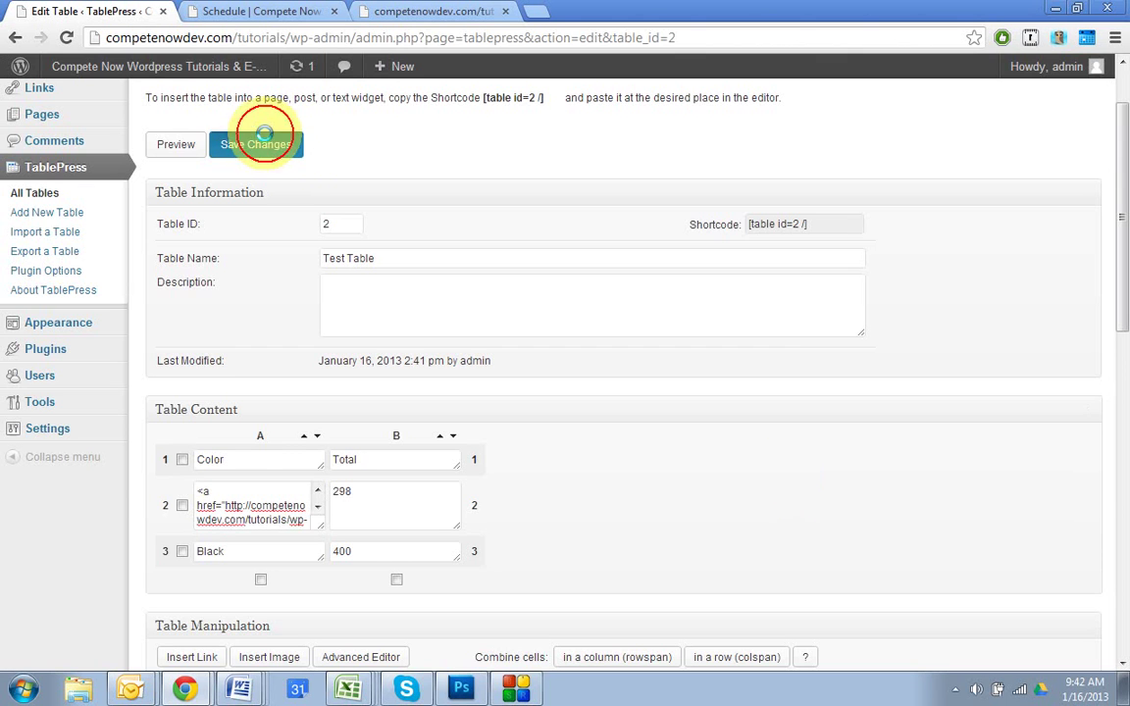
Reload the Schedule page to check the corrected table image, follow its PDF link and close the opened tab
left_click(232, 9)
left_click(67, 37)
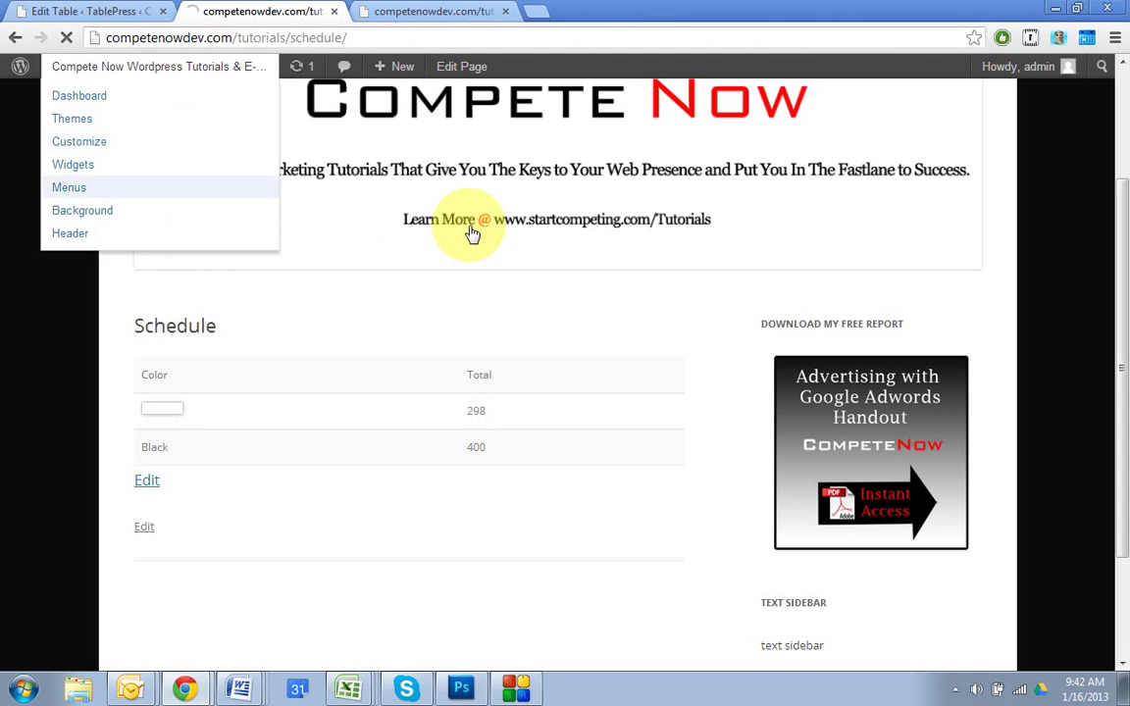
scroll(363, 364, "down", 1)
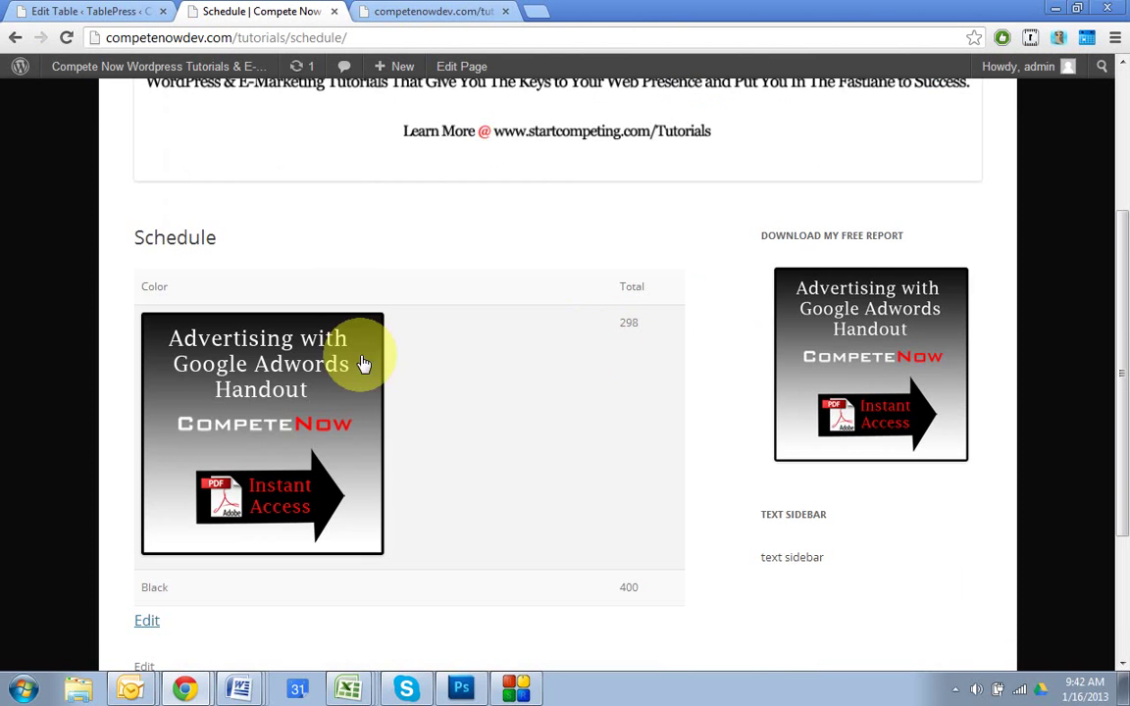
left_click(358, 367)
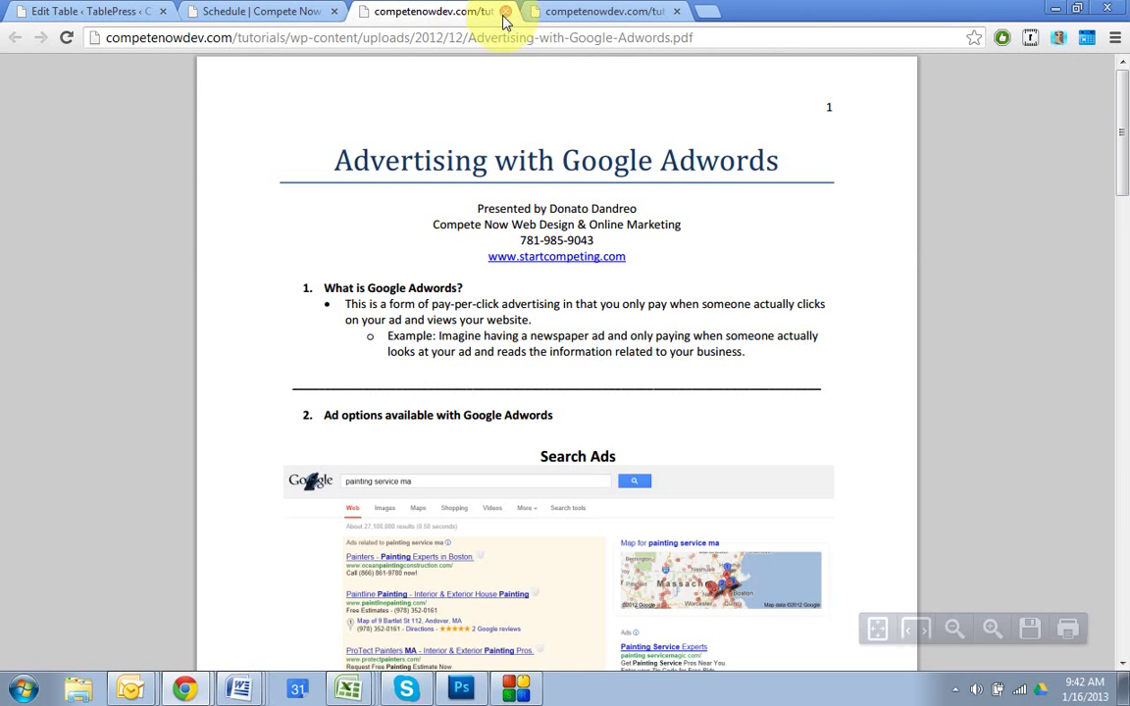
left_click(507, 14)
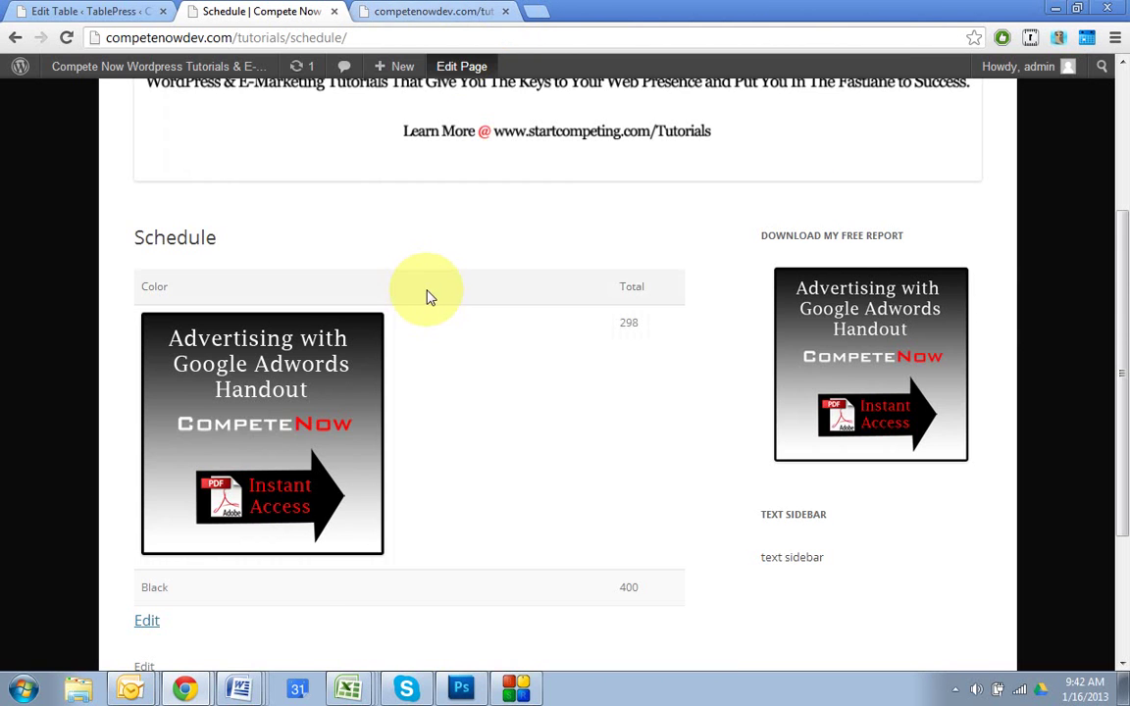
scroll(396, 252, "up", 2)
scroll(400, 263, "down", 2)
scroll(401, 263, "up", 3)
Wrap the linked image code in cell A2 with <center> and </center> tags in the Advanced Editor, apply it and save the table
left_click(147, 12)
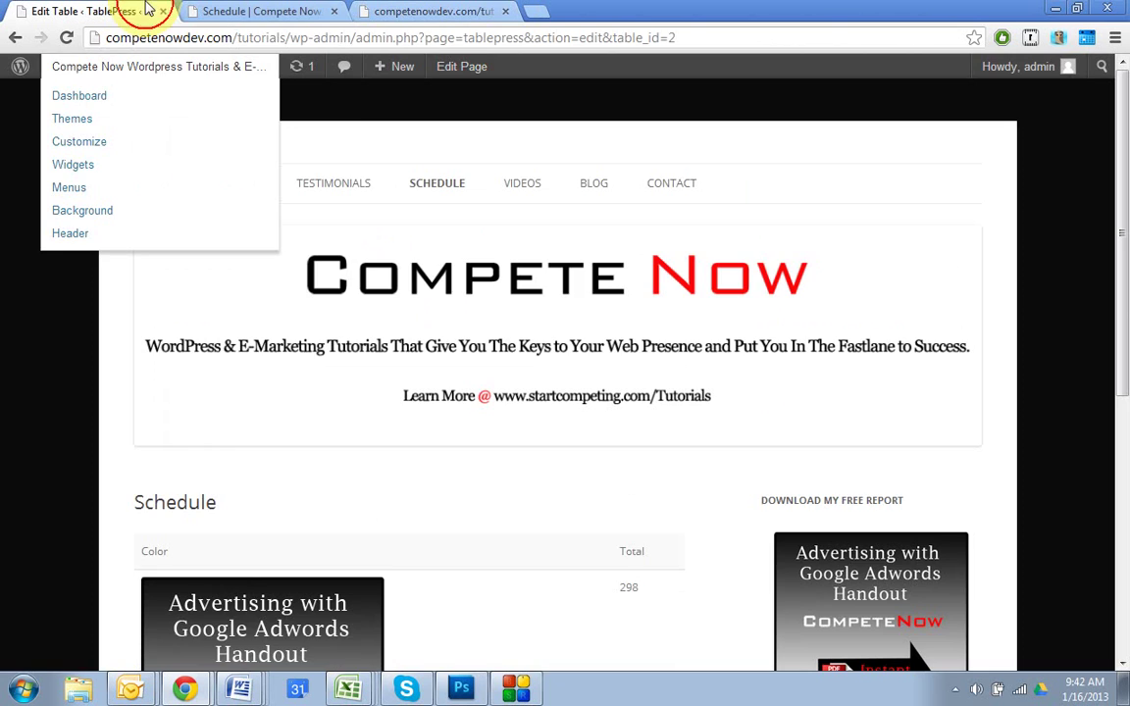
scroll(555, 388, "down", 1)
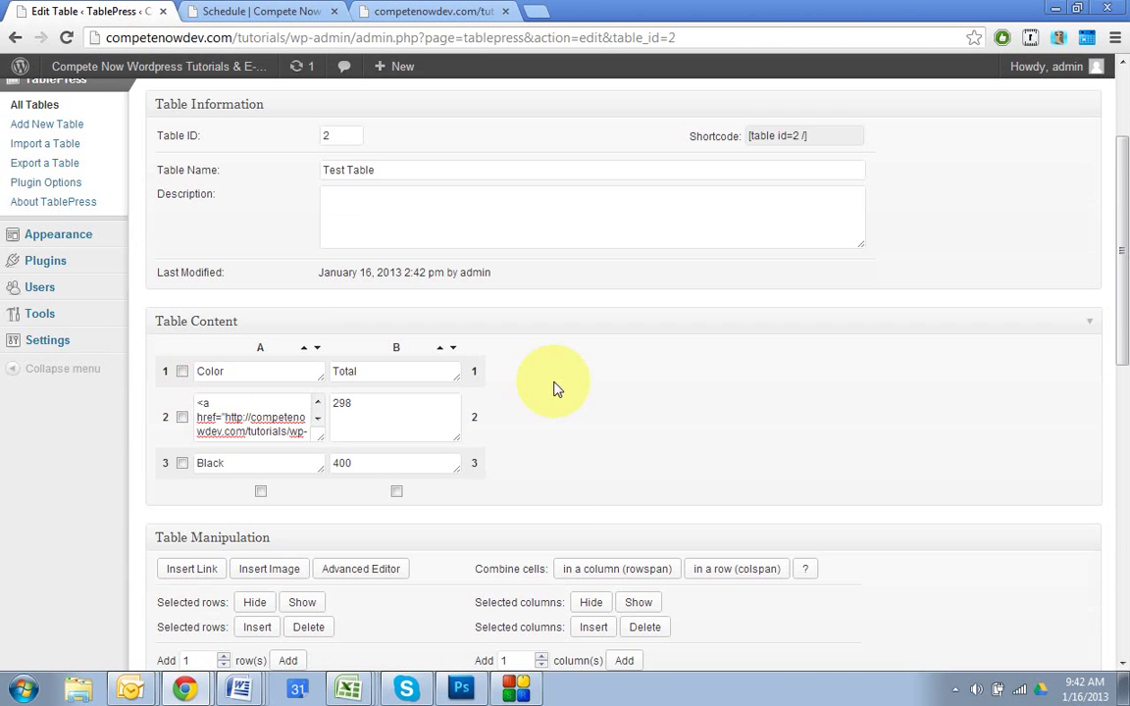
double_click(219, 407)
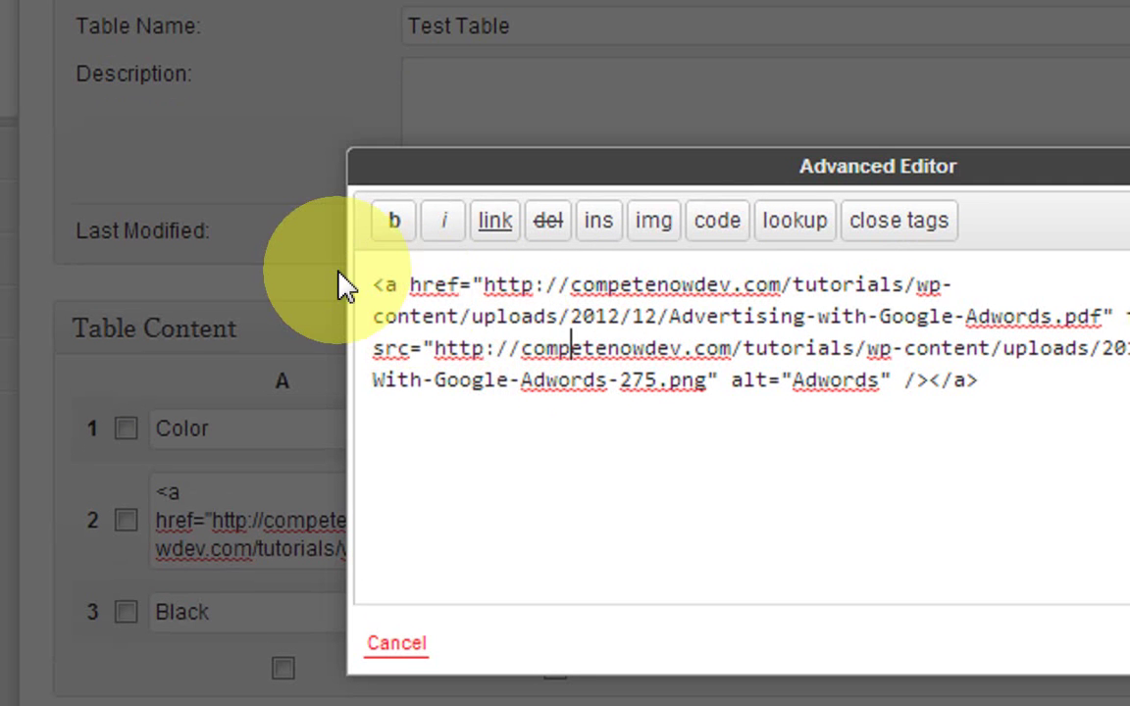
left_click(299, 299)
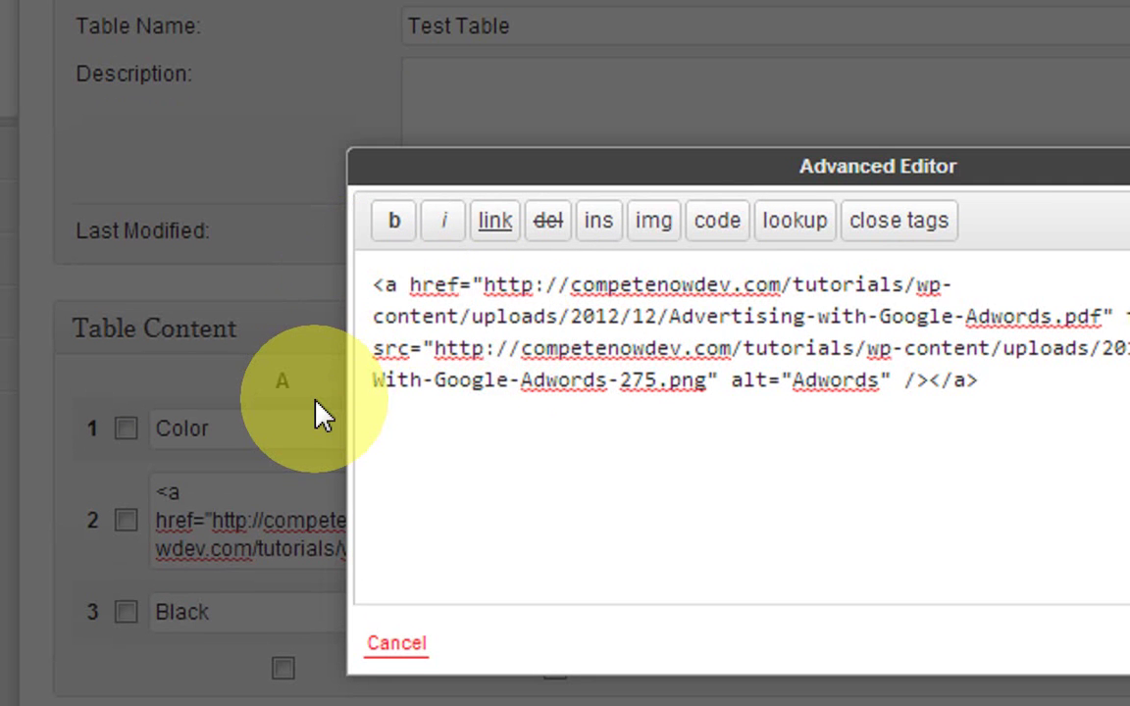
type("<center>")
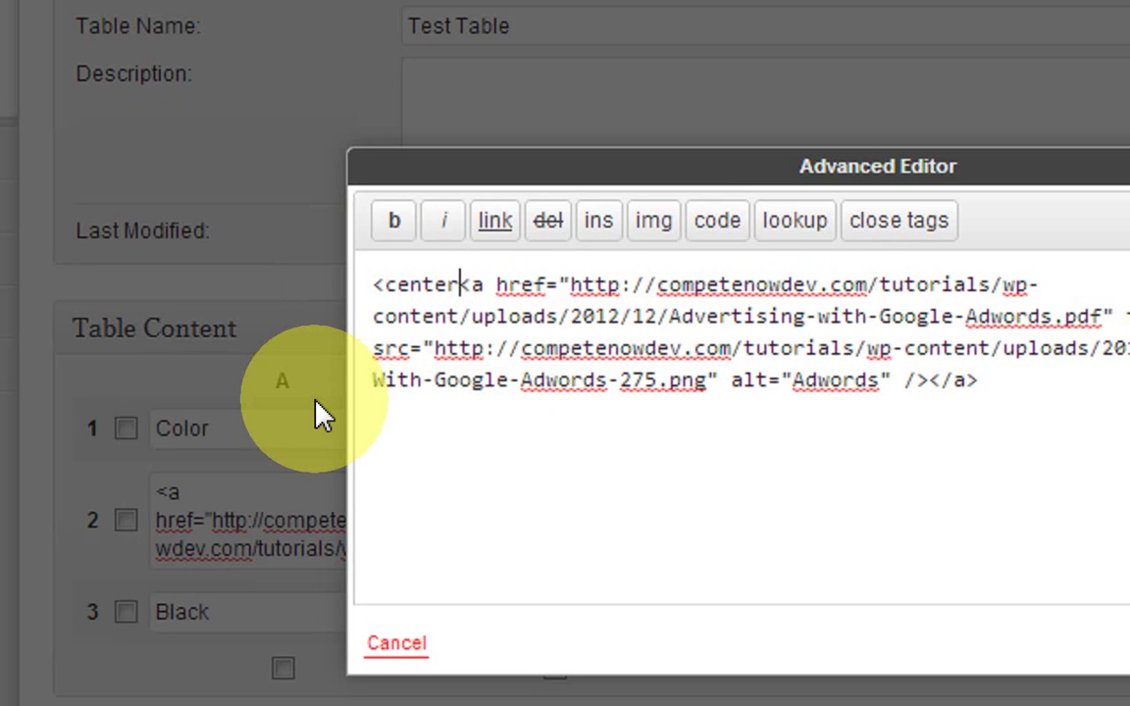
left_click(1007, 392)
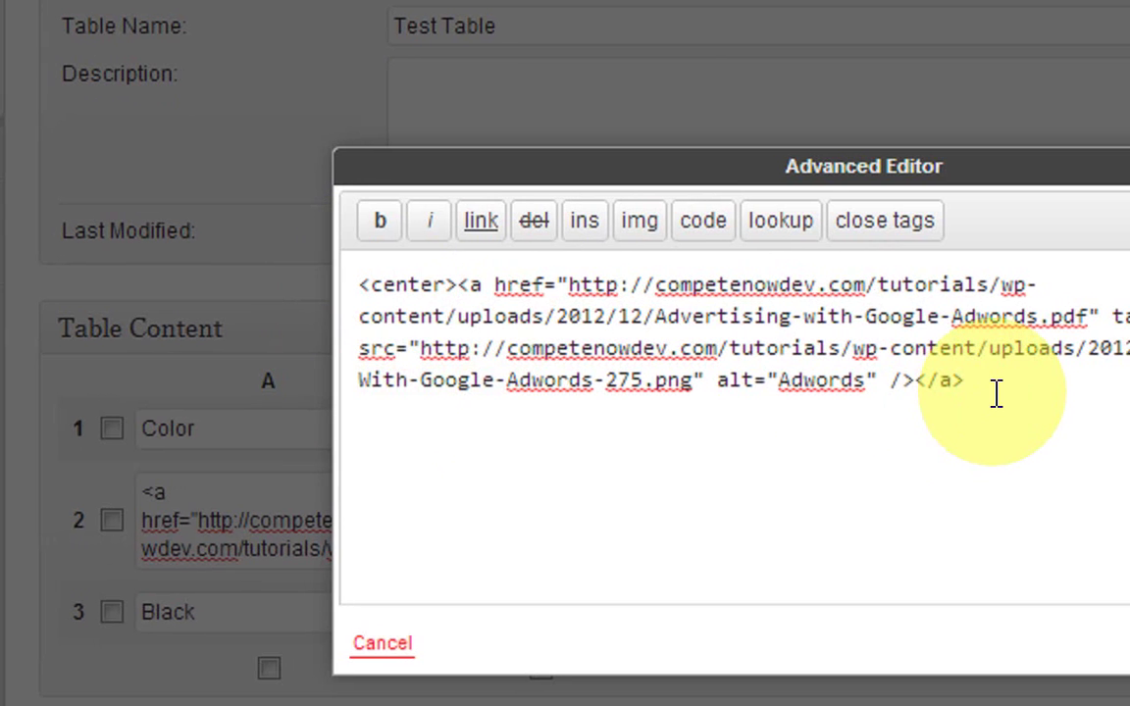
type("<")
type("/center>")
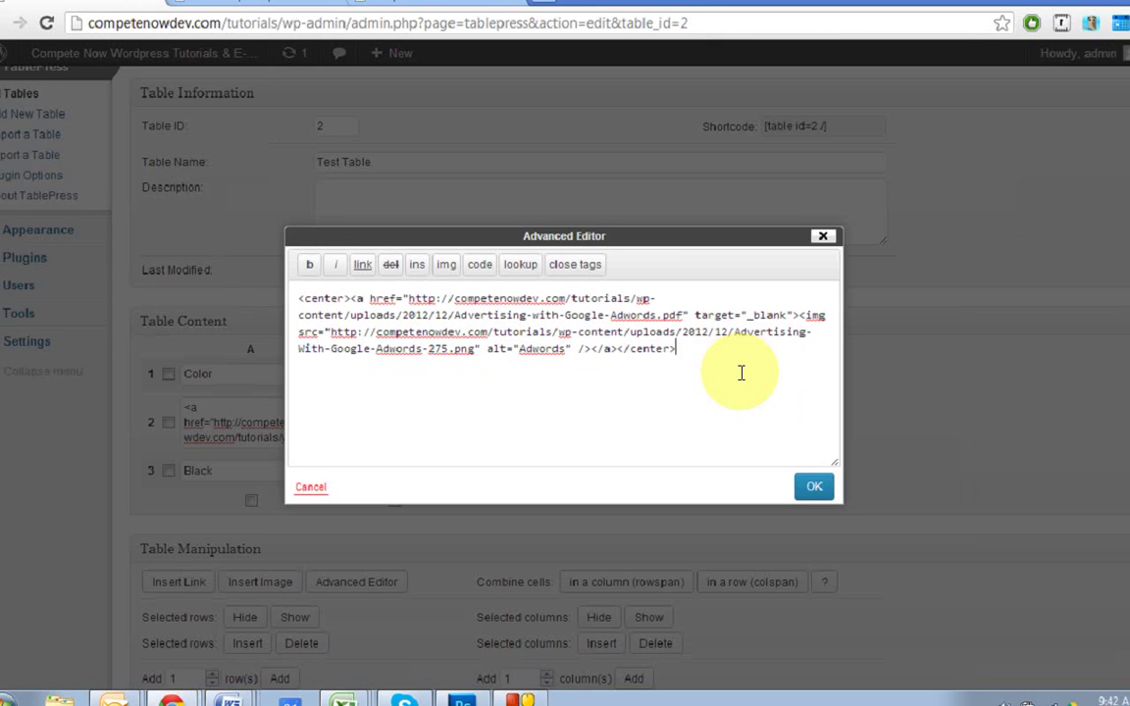
left_click(814, 486)
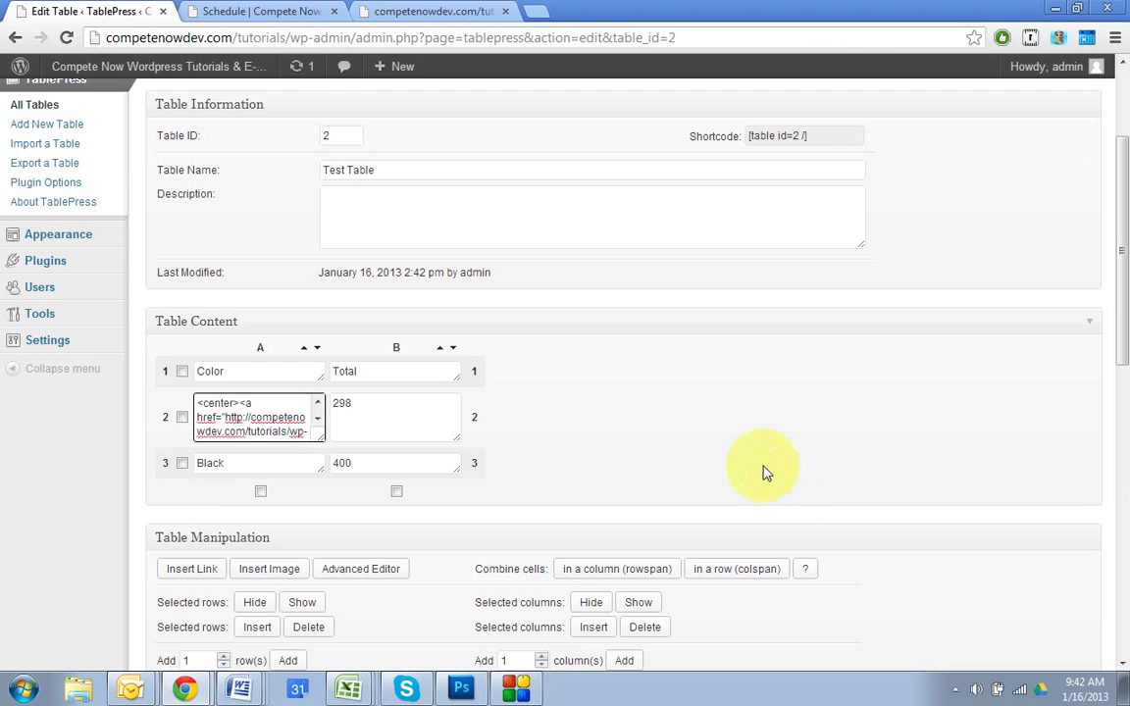
left_click(777, 373)
scroll(777, 379, "up", 2)
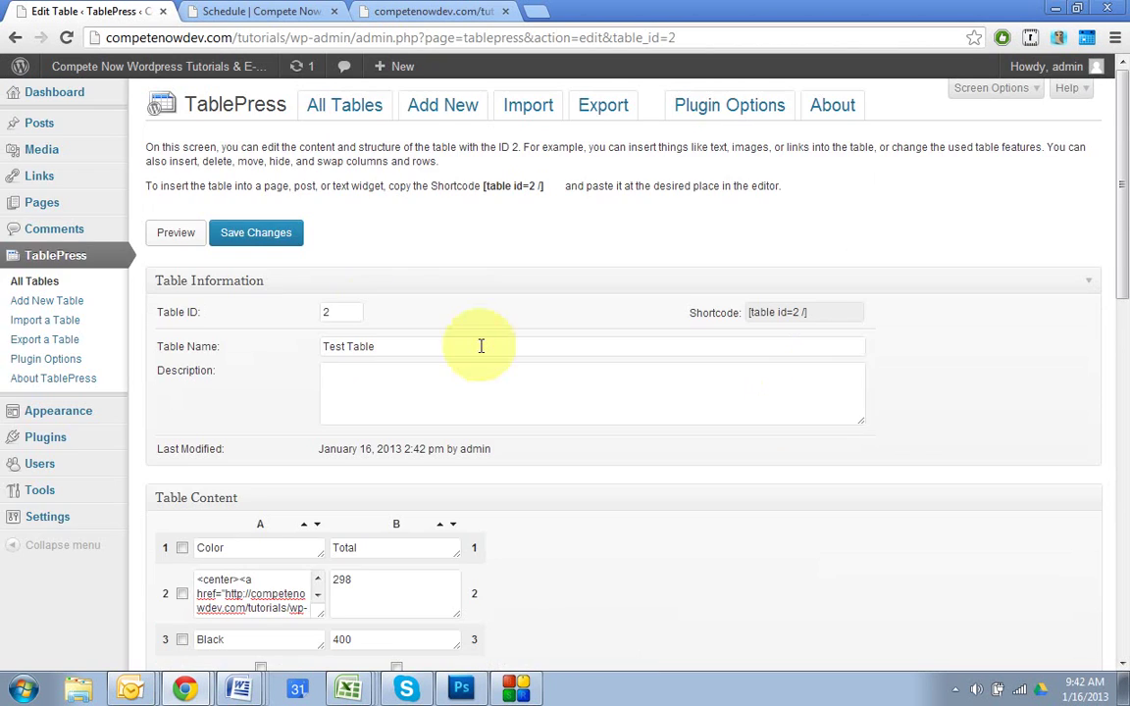
left_click(256, 233)
Reload the Schedule page and check the alignment of the image in the table
left_click(257, 10)
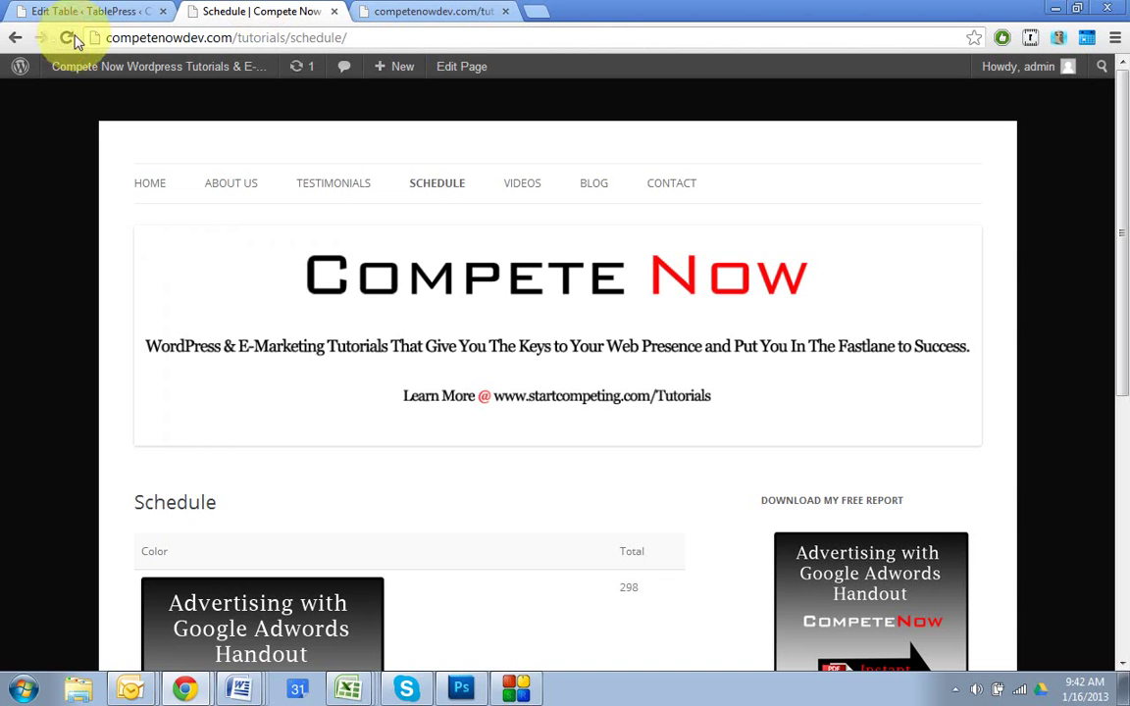
left_click(65, 37)
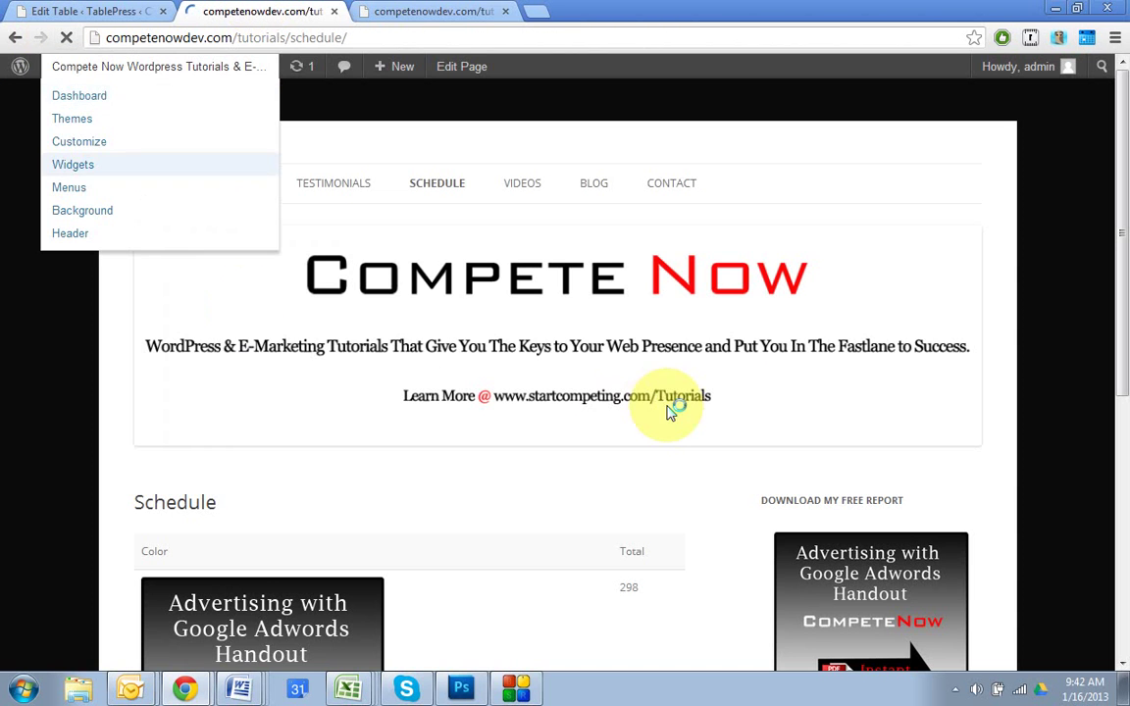
scroll(784, 461, "down", 1)
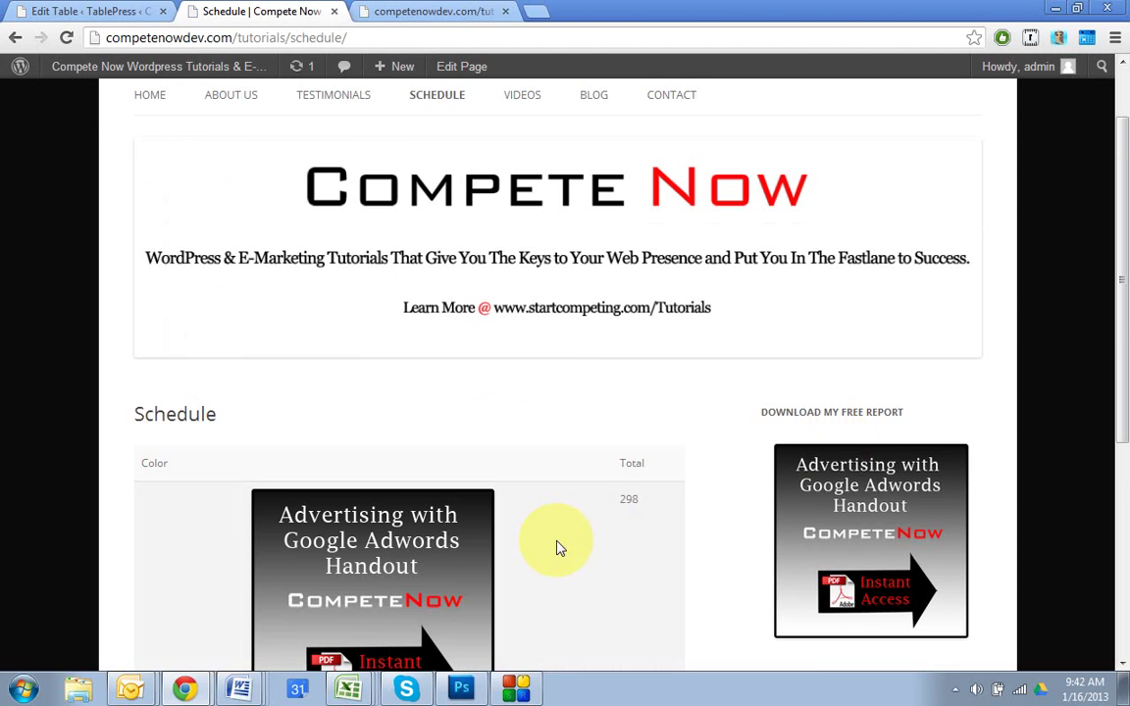
scroll(608, 540, "down", 1)
Return to the table editor, open cell B2 in the Advanced Editor and replace its content with "This is a link."
left_click(128, 11)
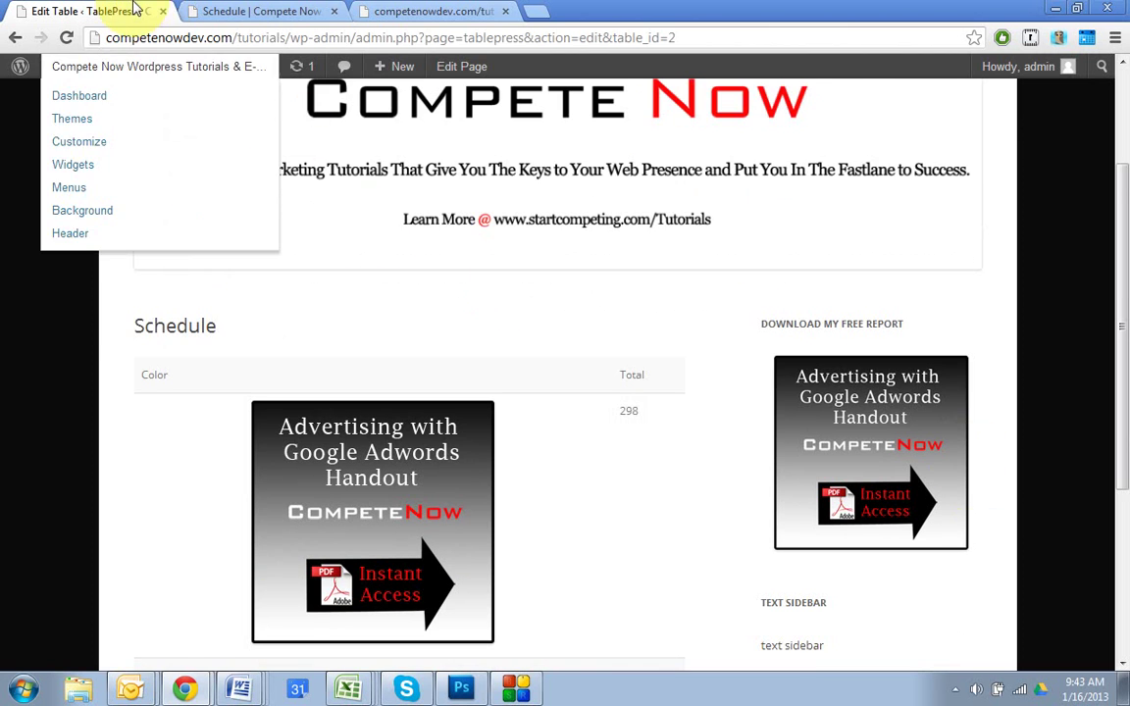
scroll(737, 369, "down", 1)
left_click(369, 487)
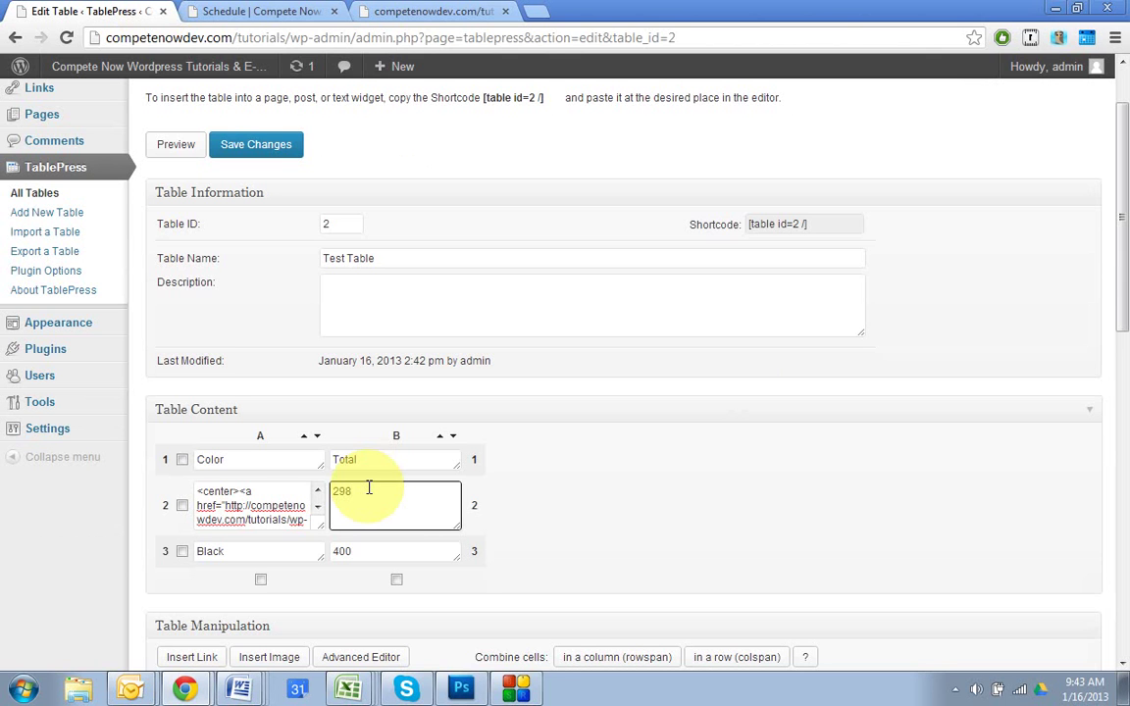
double_click(370, 490, "shift")
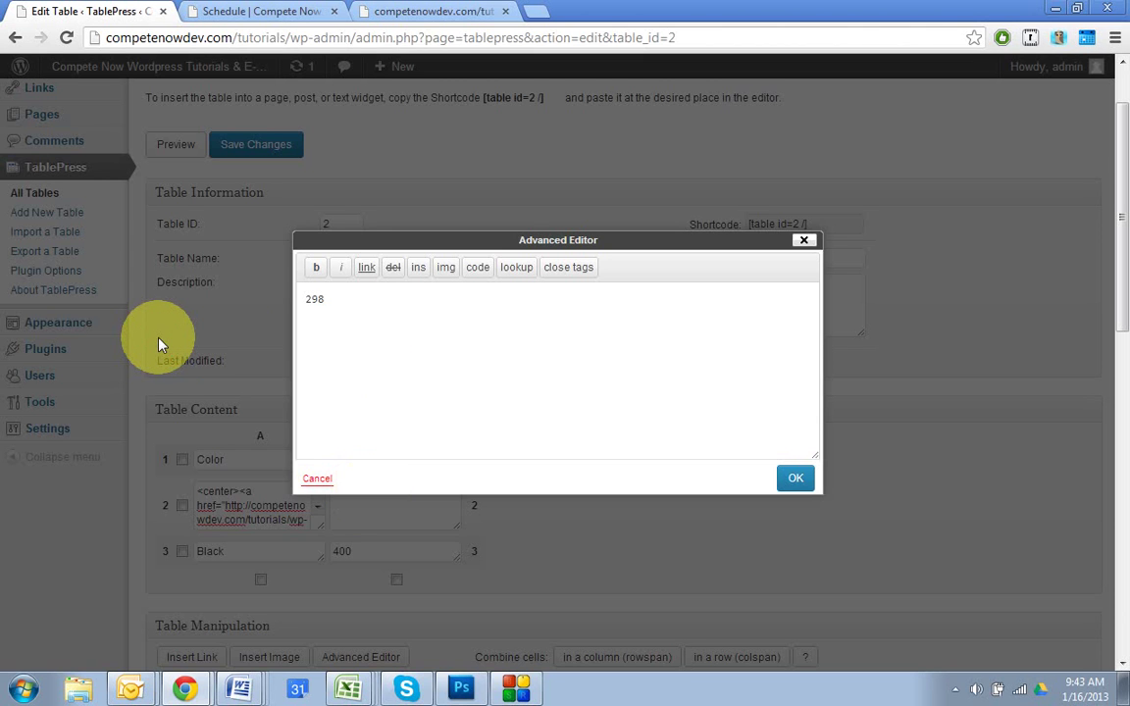
key("BackSpace")
key("BackSpace")
key("BackSpace")
type("TT")
key("BackSpace")
key("BackSpace")
type("This is a link.")
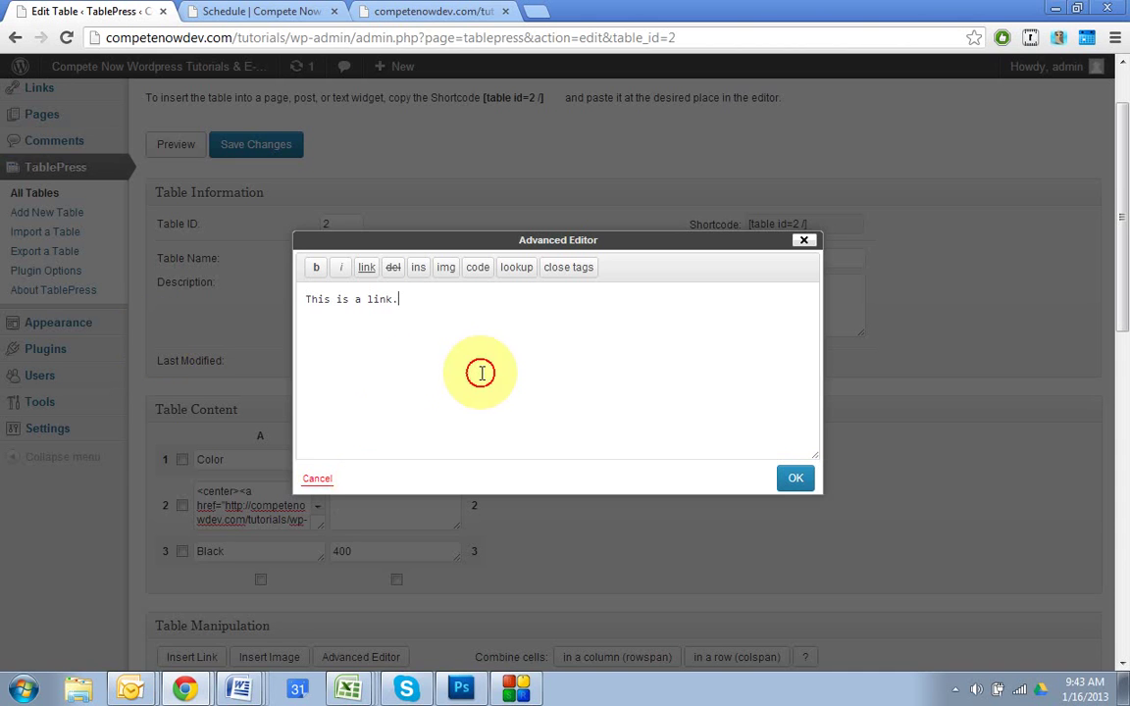
Link the whole B2 text to the existing page "Subscribe to my blog" without opening a new window/tab, apply it and save the table
key("ctrl+a")
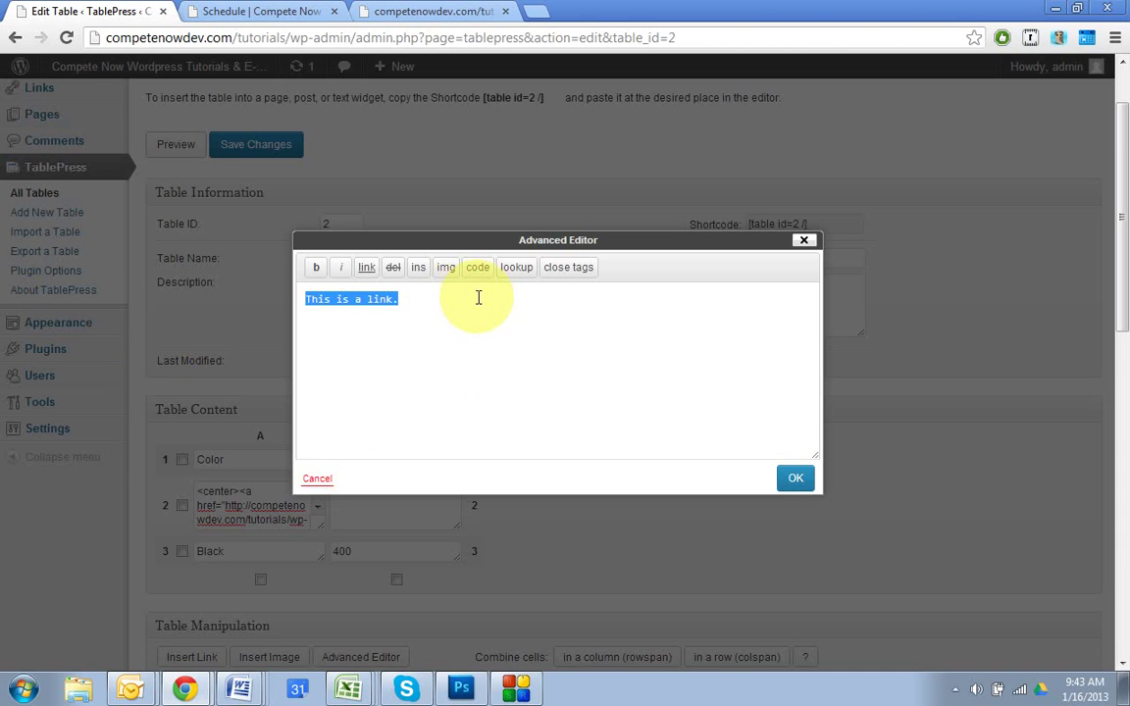
left_click(366, 266)
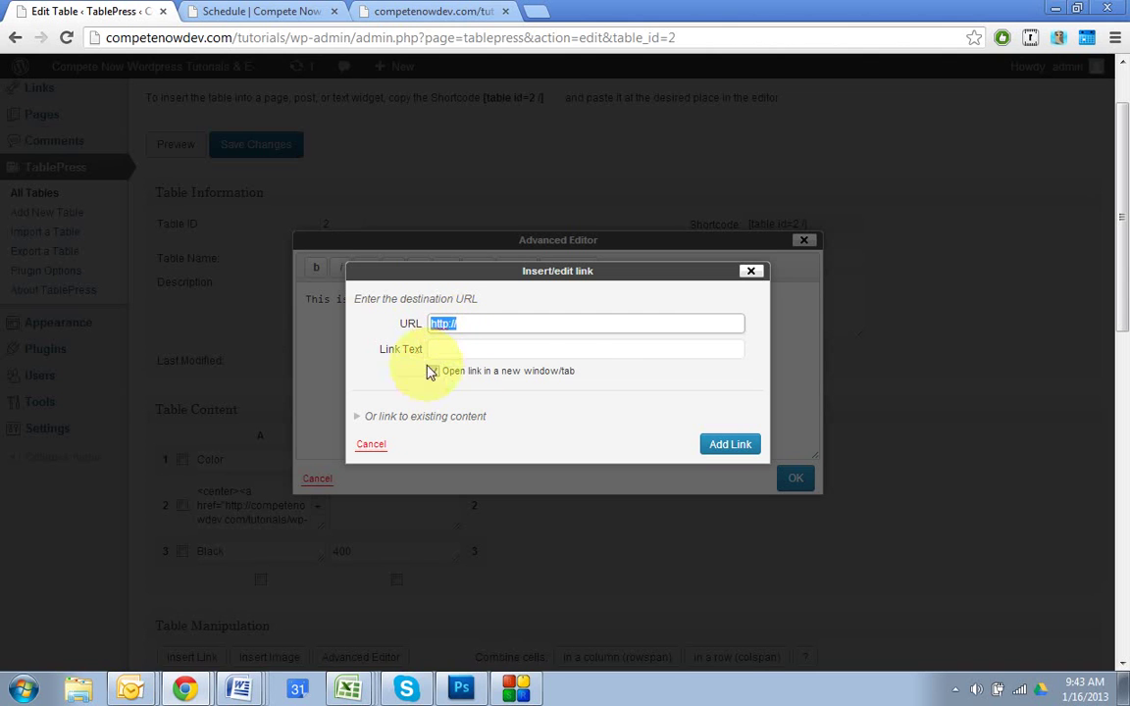
left_click(390, 426)
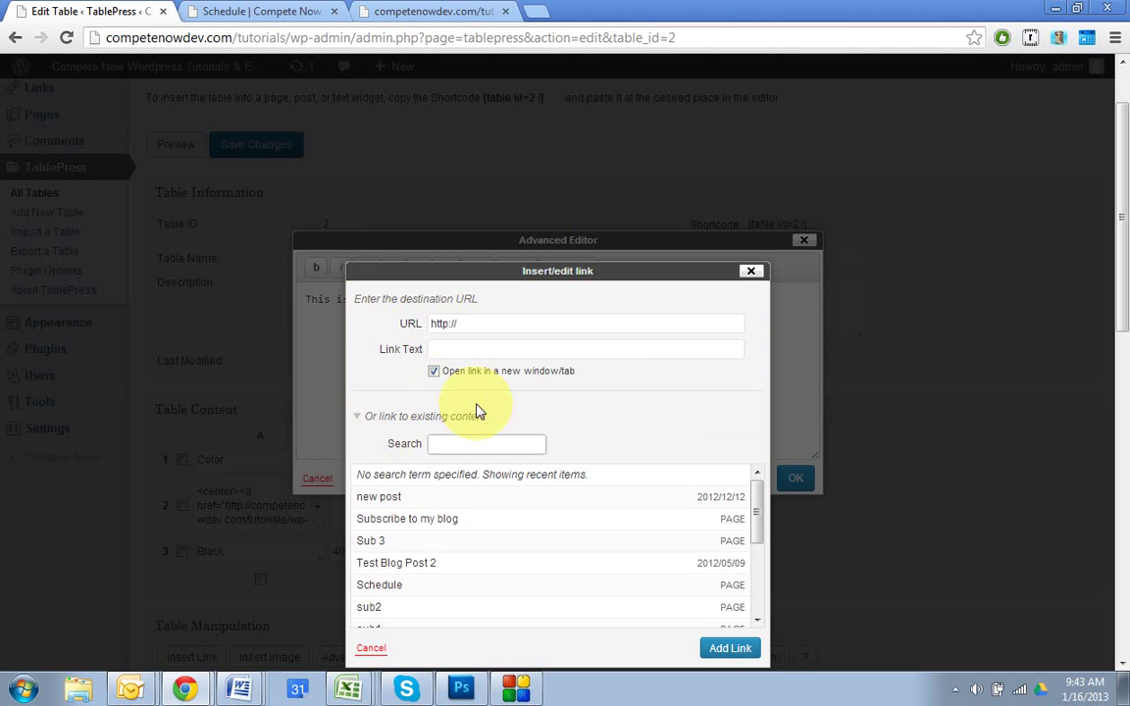
left_click(407, 533)
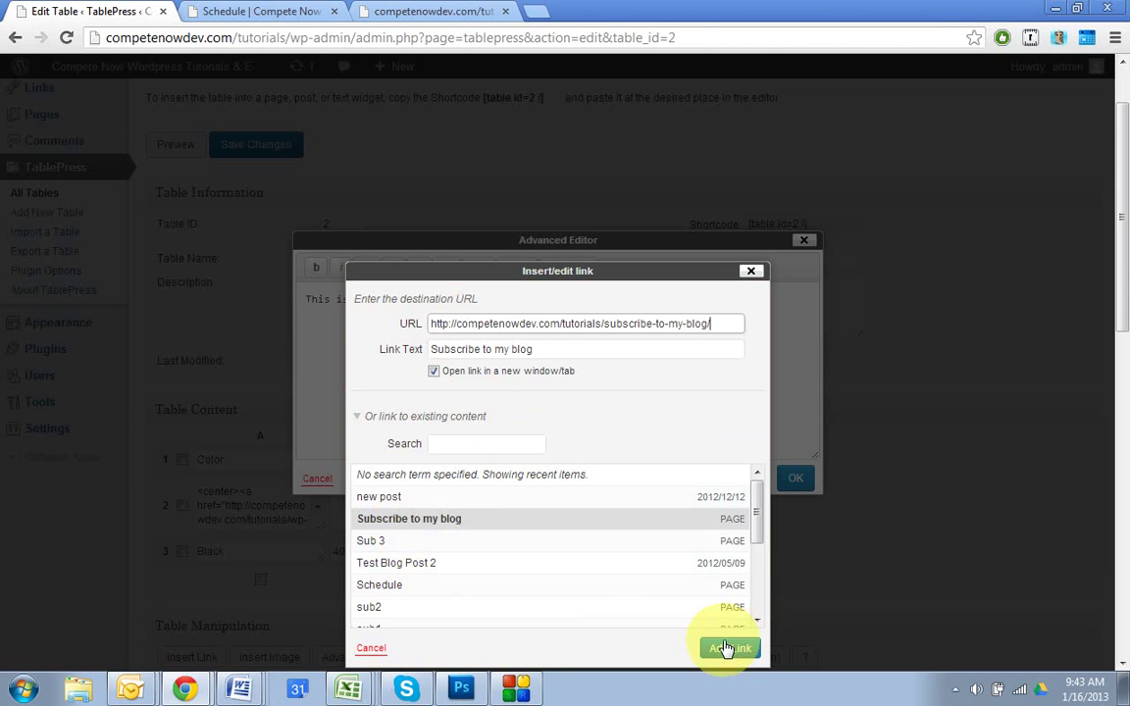
left_click(477, 373)
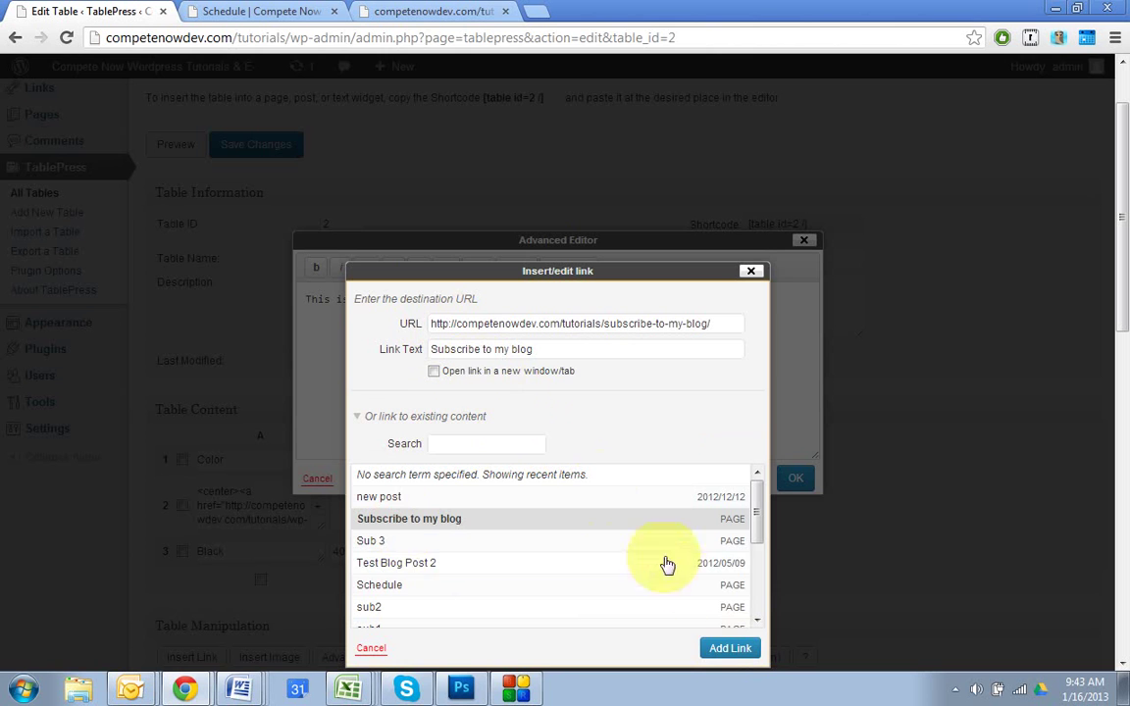
left_click(728, 648)
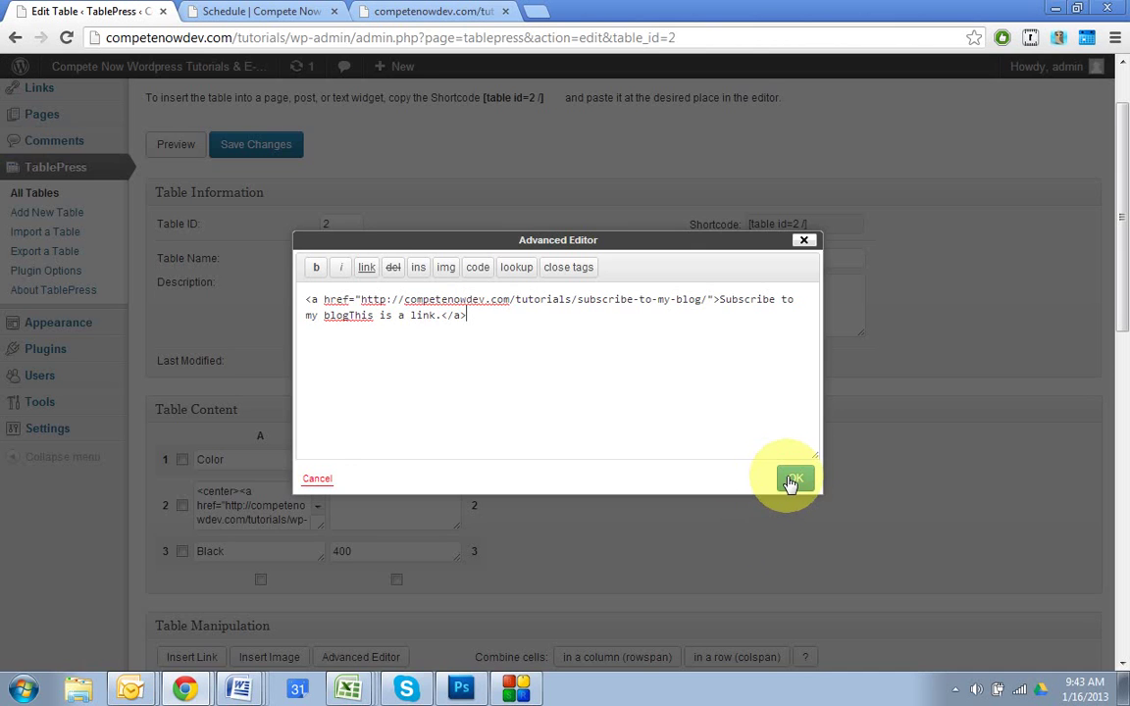
left_click(791, 481)
left_click(284, 146)
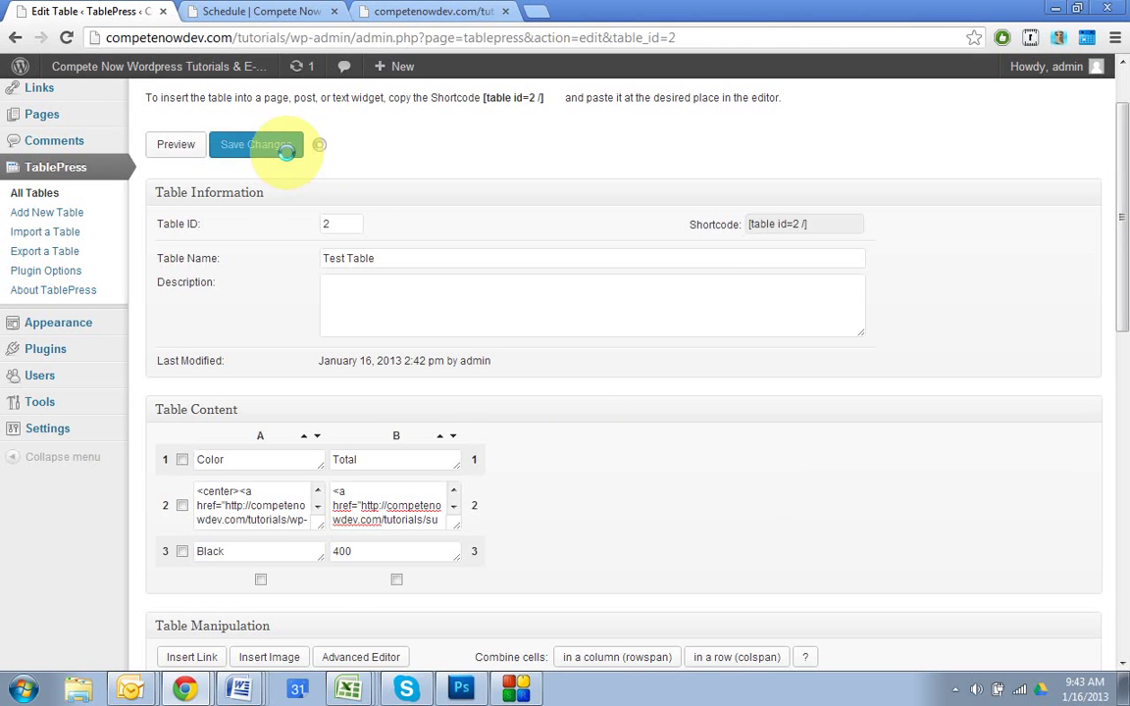
Reload the Schedule page, test the text link in the Total column and go back to the Schedule page
left_click(274, 10)
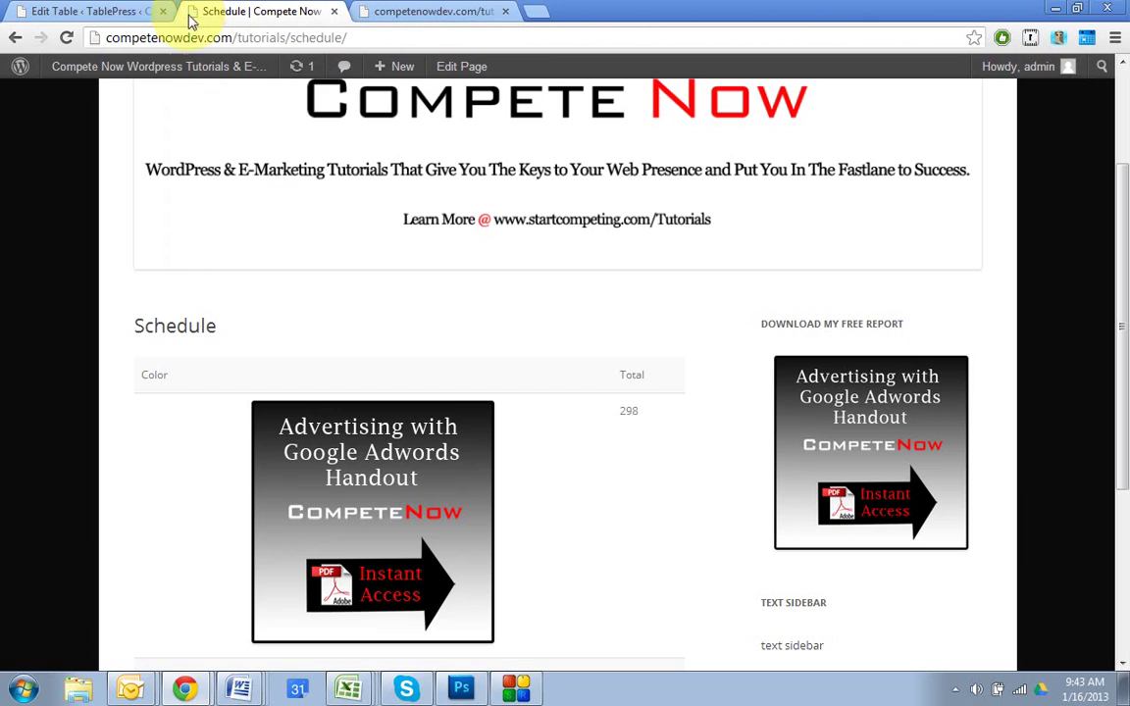
left_click(67, 38)
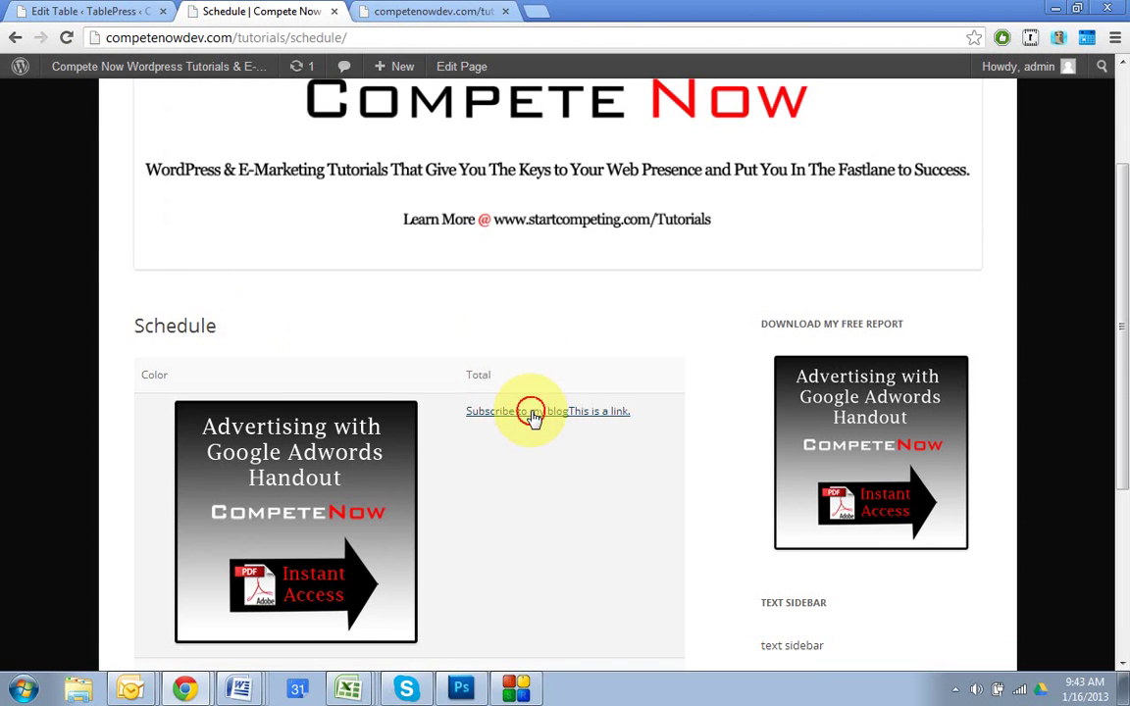
left_click(531, 417)
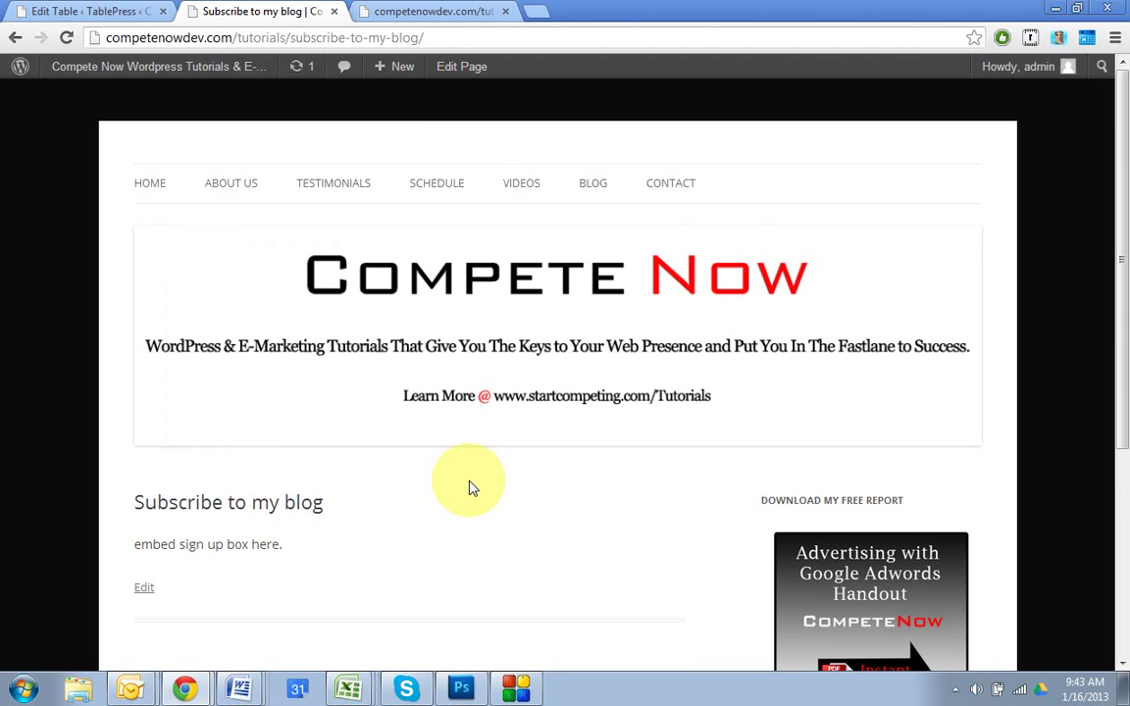
scroll(469, 489, "down", 1)
left_click(33, 36)
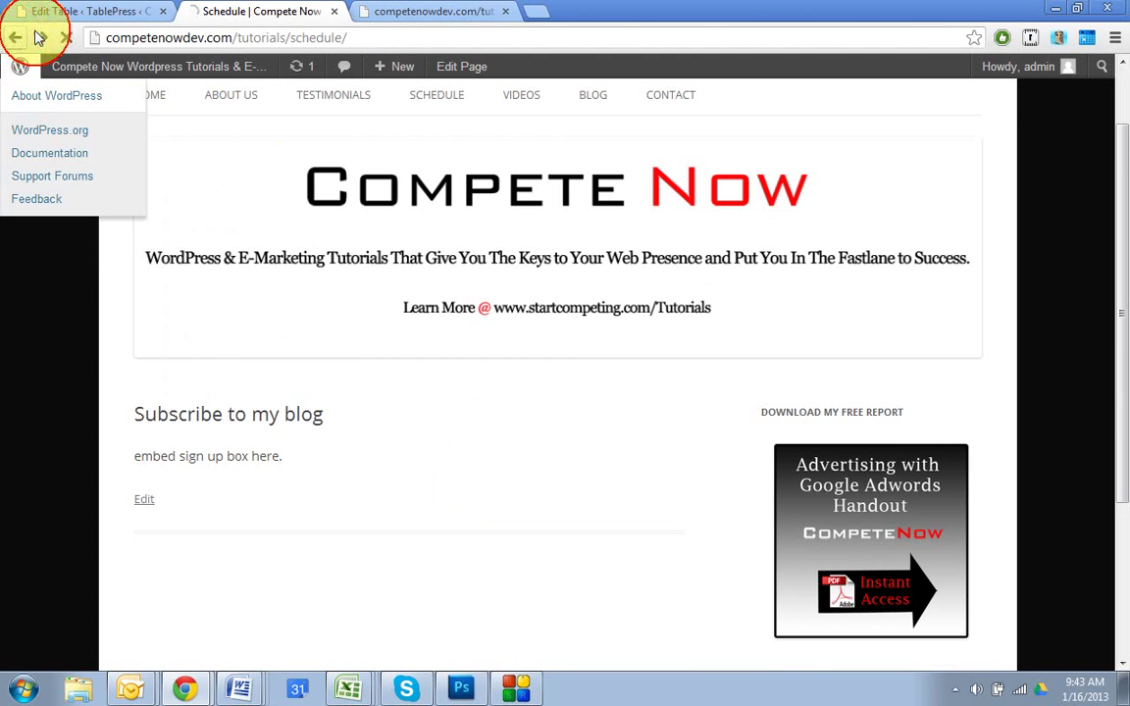
Open header cell B1 of the table in the Advanced Editor and make the word "Total" bold and italic
left_click(45, 11)
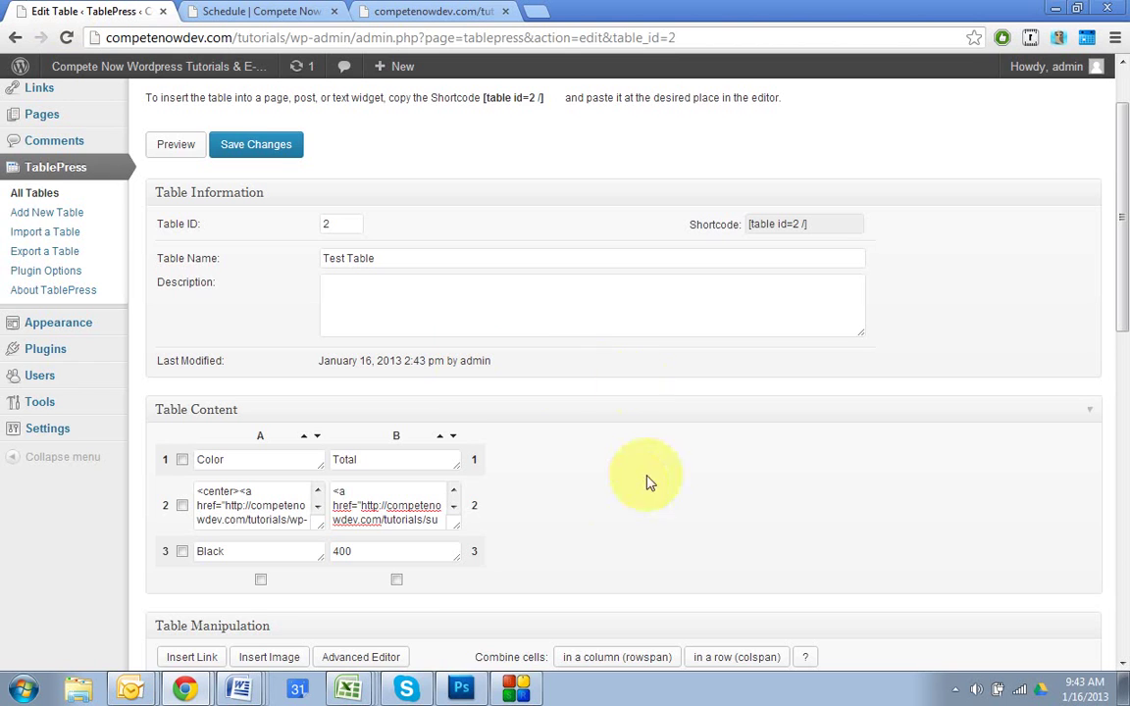
scroll(618, 502, "up", 1)
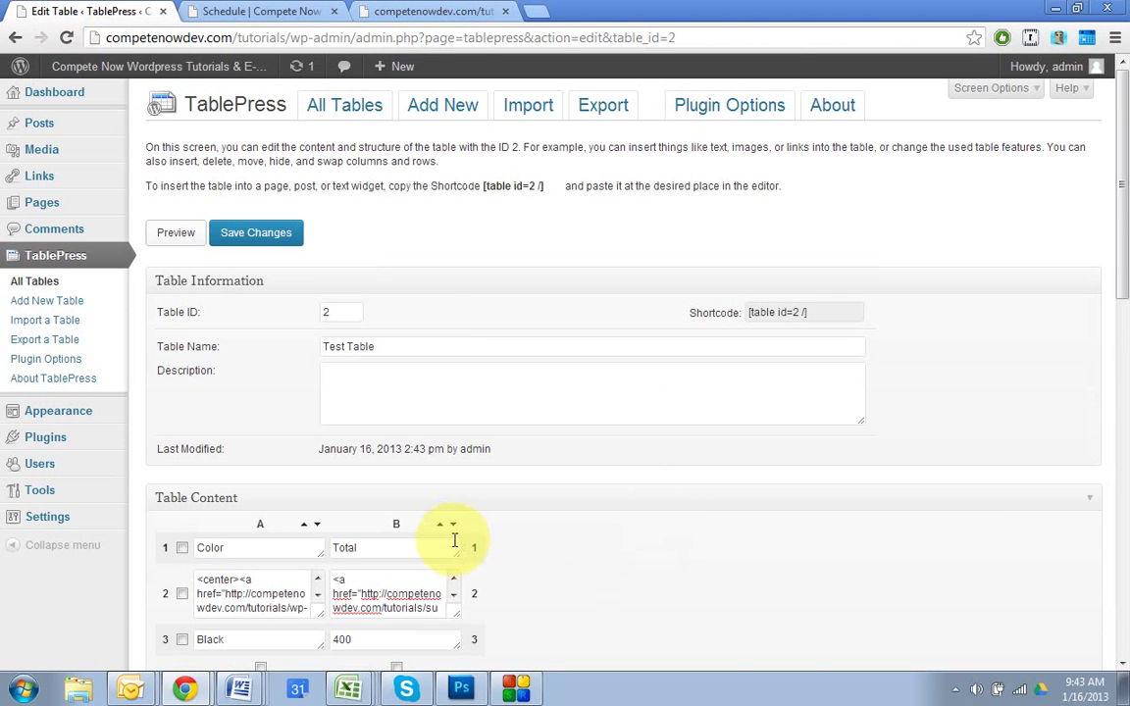
scroll(454, 539, "down", 1)
left_click(386, 461)
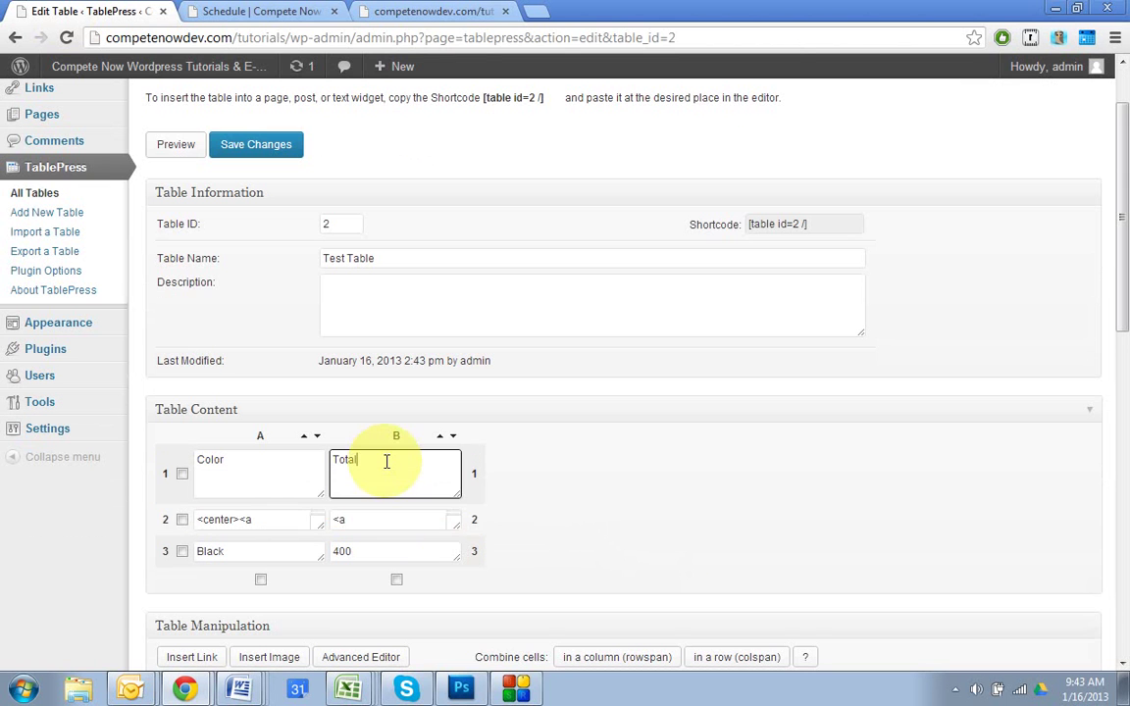
double_click(386, 461, "shift")
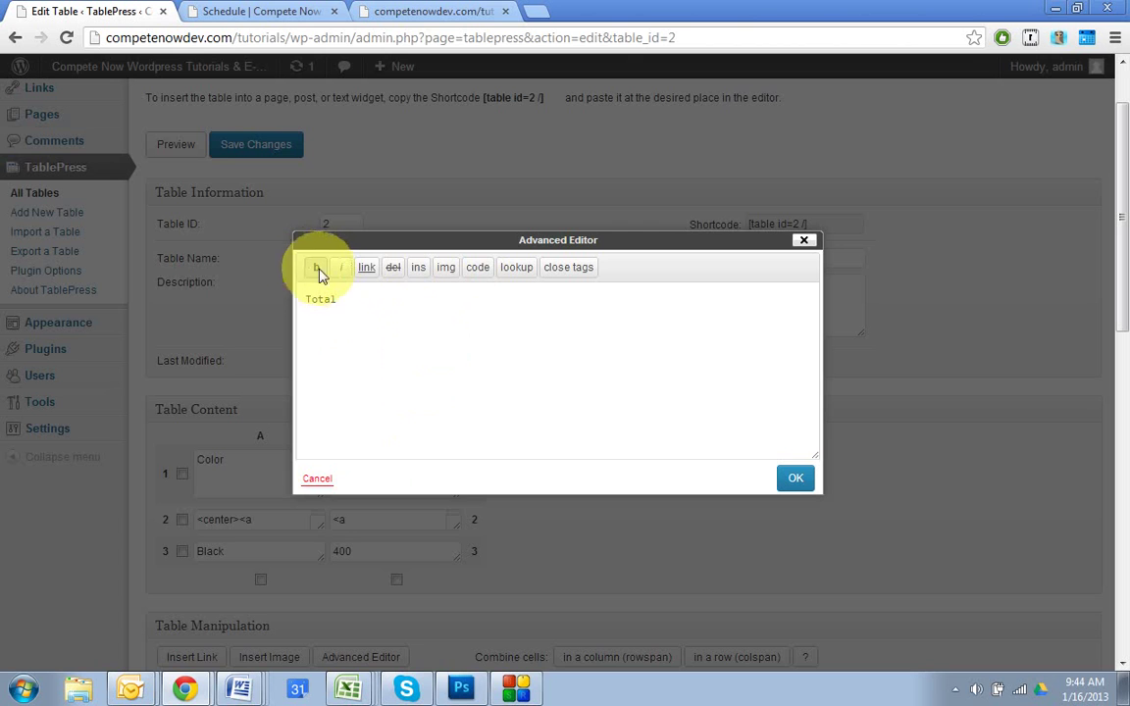
left_click_drag(348, 321, 290, 270)
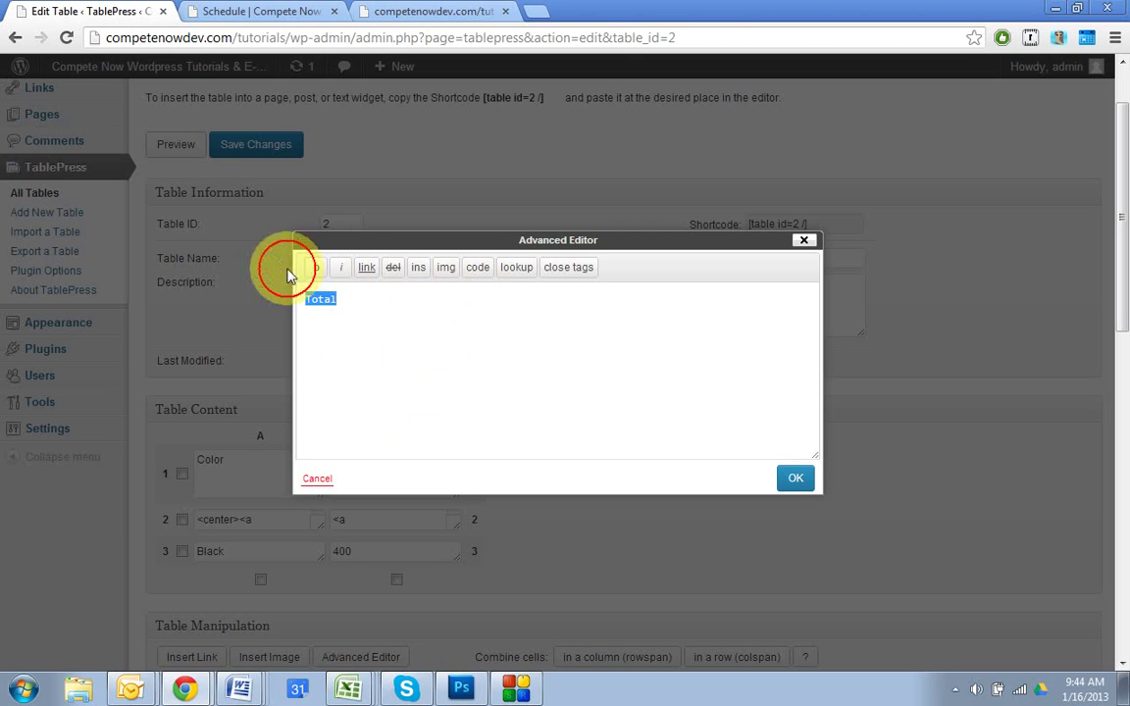
left_click(316, 268)
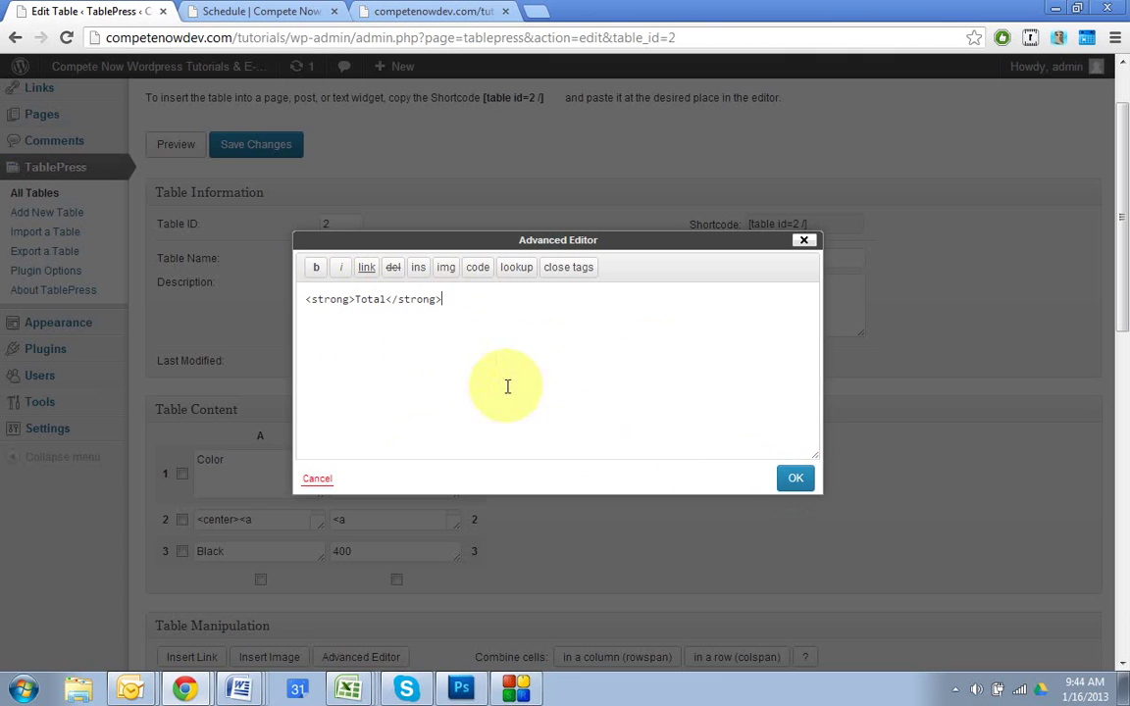
left_click_drag(388, 297, 369, 288)
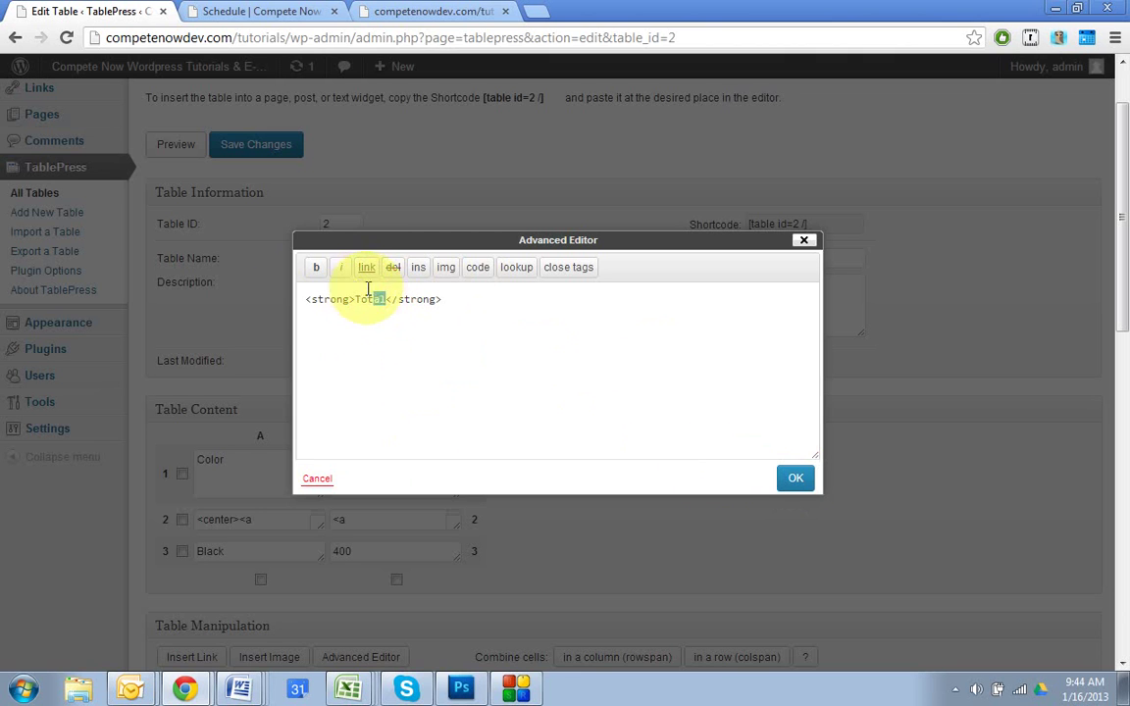
left_click(341, 271)
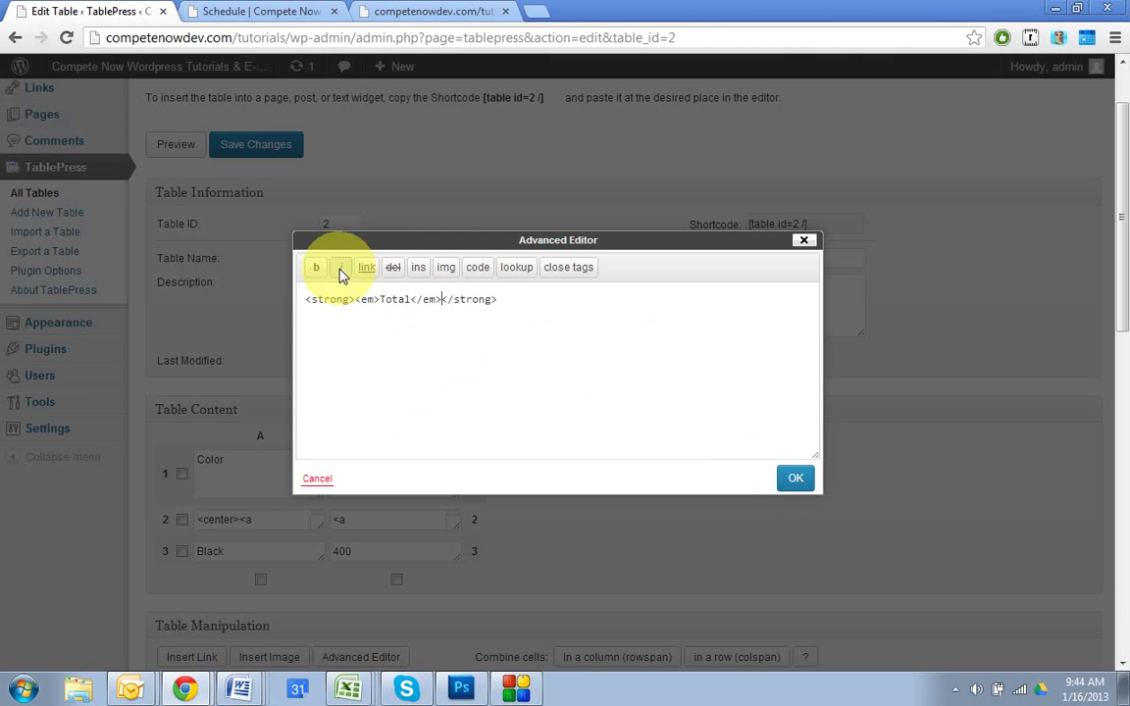
Apply the formatted "Total" text to header cell B1 and save the table changes
left_click(792, 478)
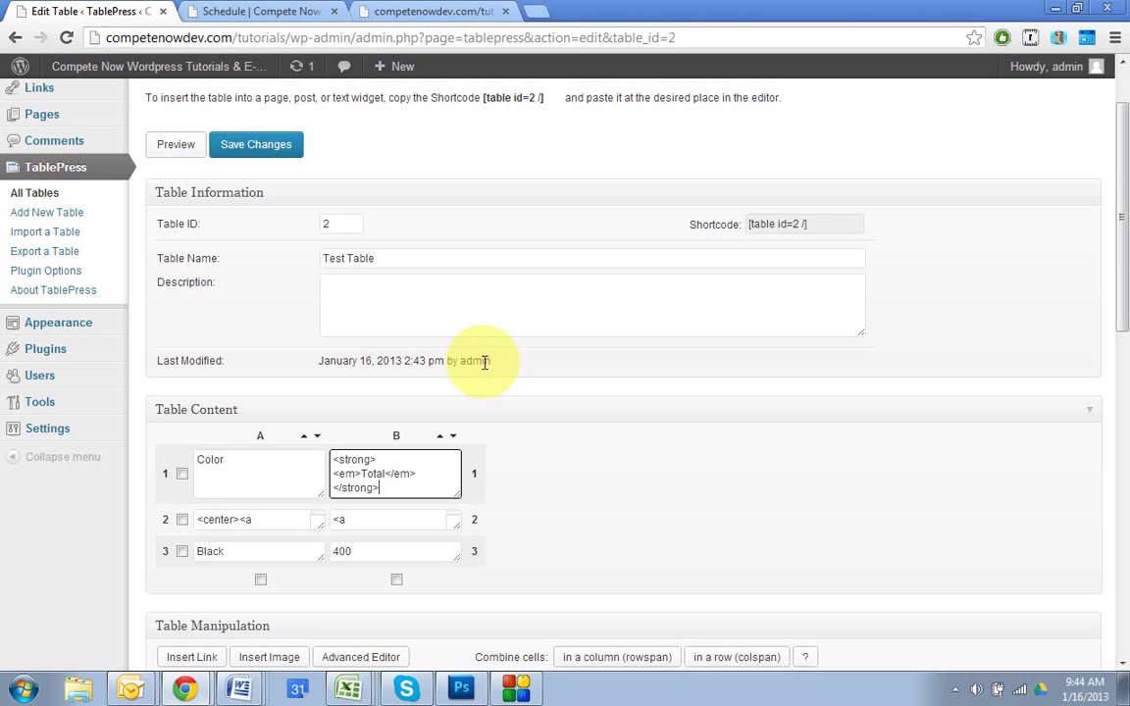
left_click(231, 144)
Reload the Schedule page and review the Total column header and the rest of the published table
left_click(300, 14)
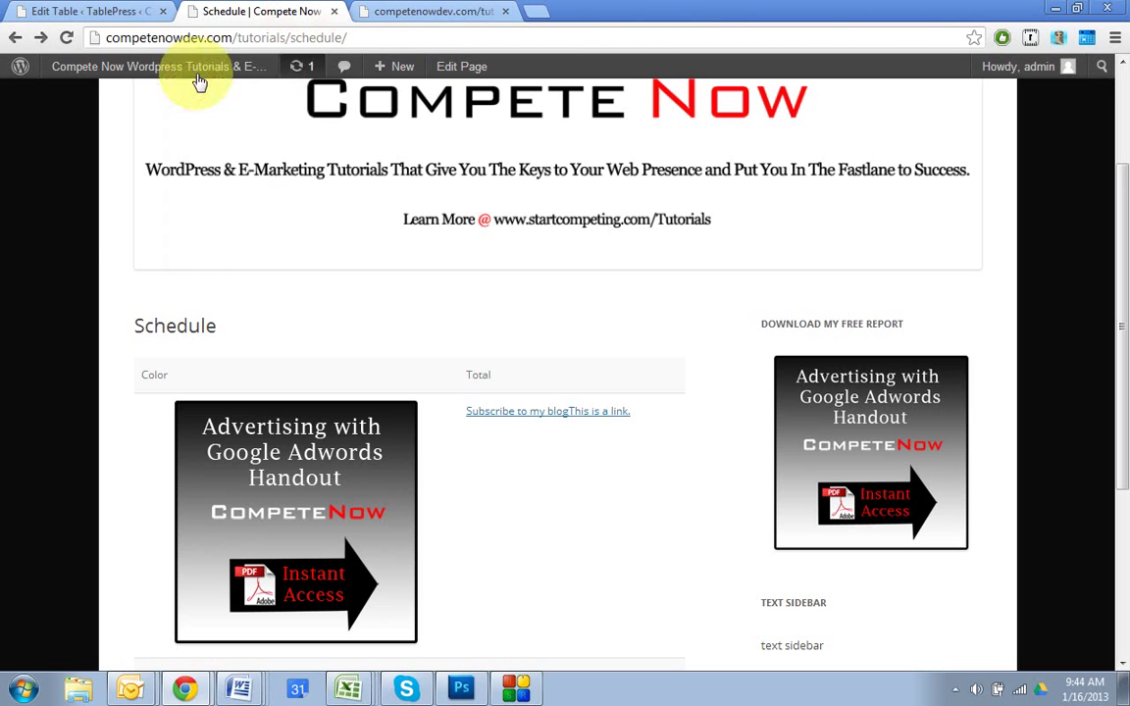
left_click(67, 38)
mouse_move(128, 211)
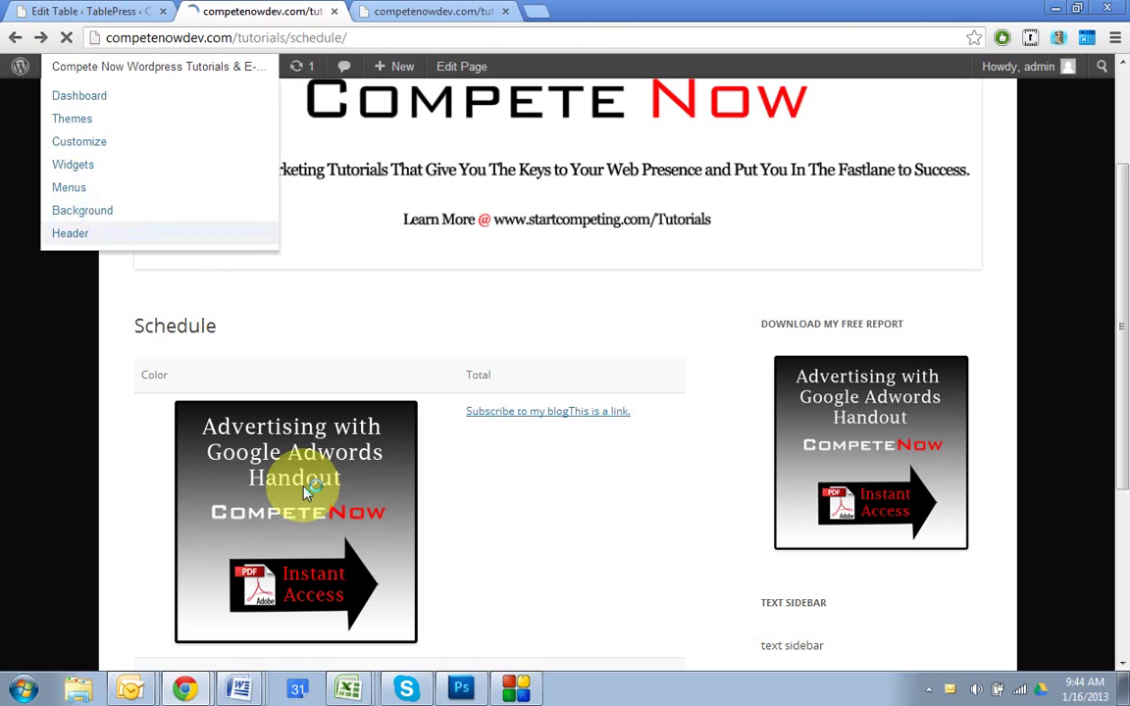
scroll(836, 379, "down", 5)
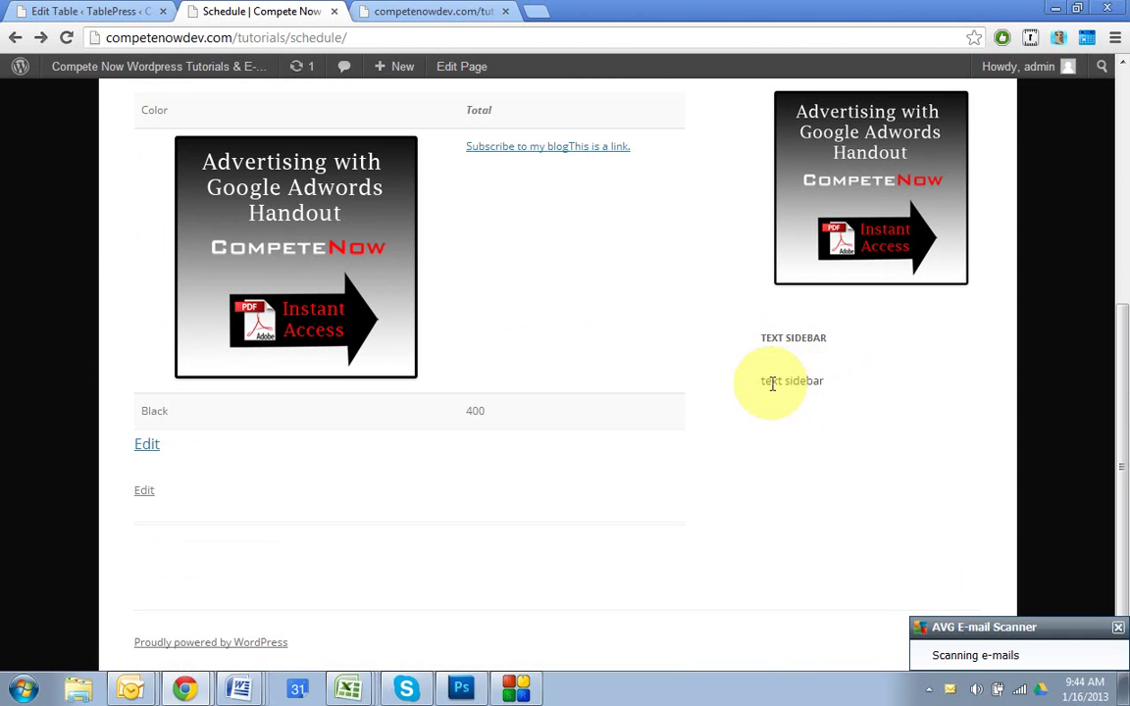
scroll(772, 383, "up", 4)
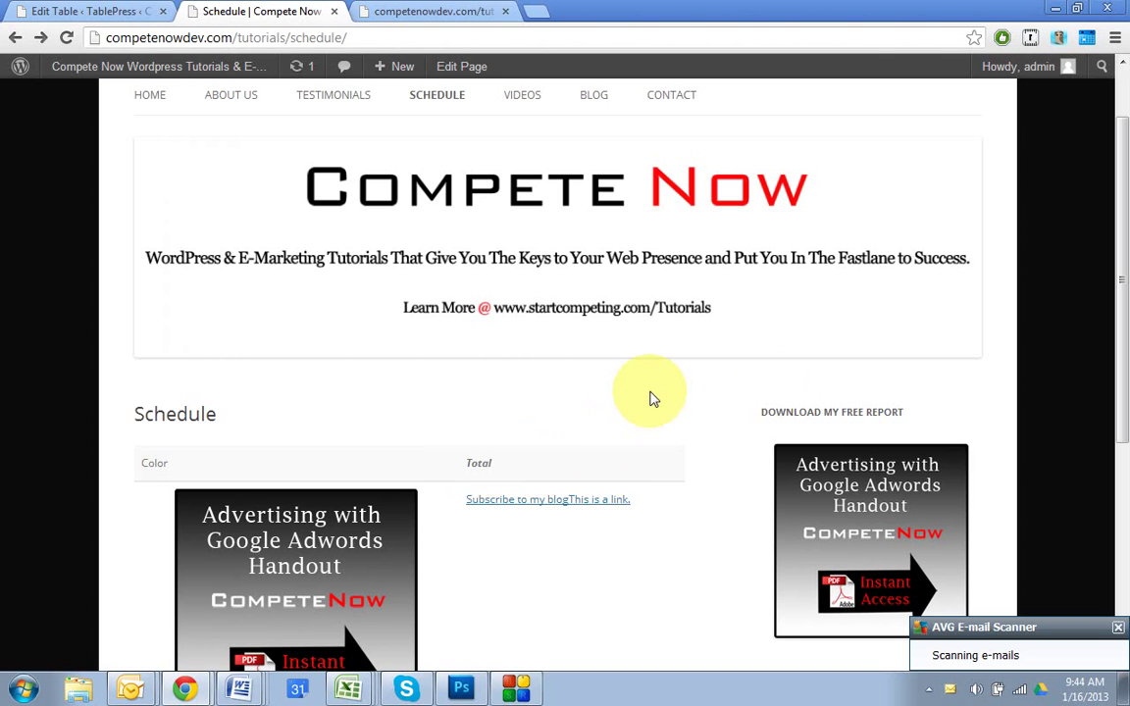
scroll(653, 398, "up", 2)
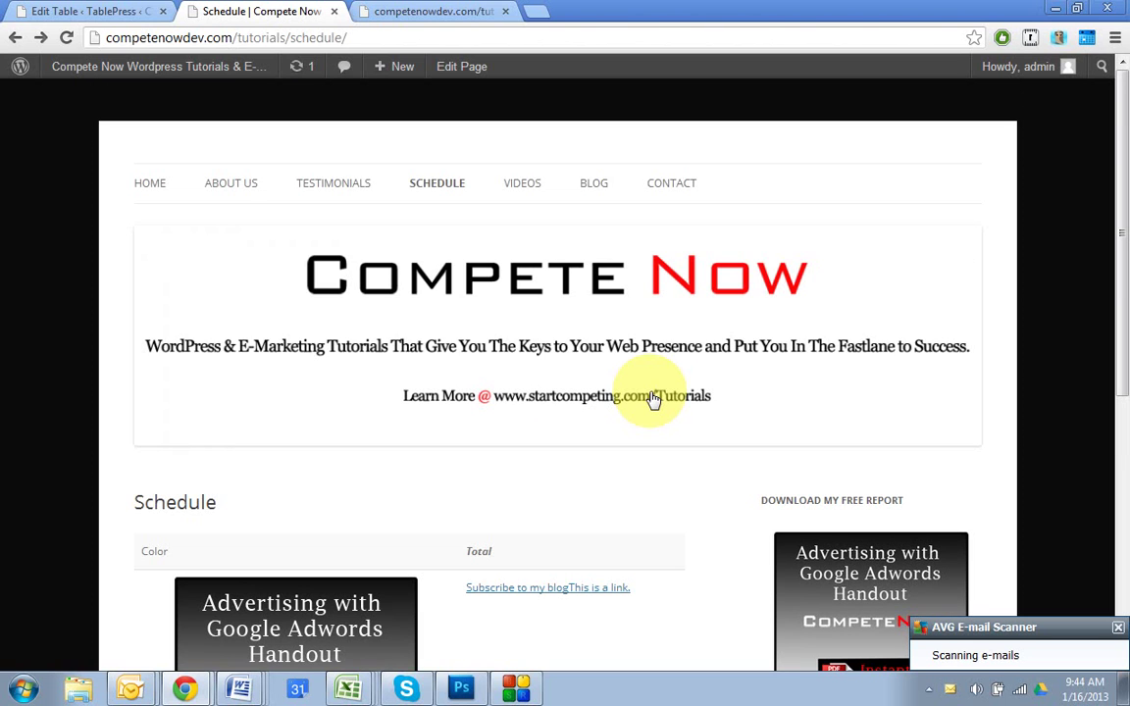